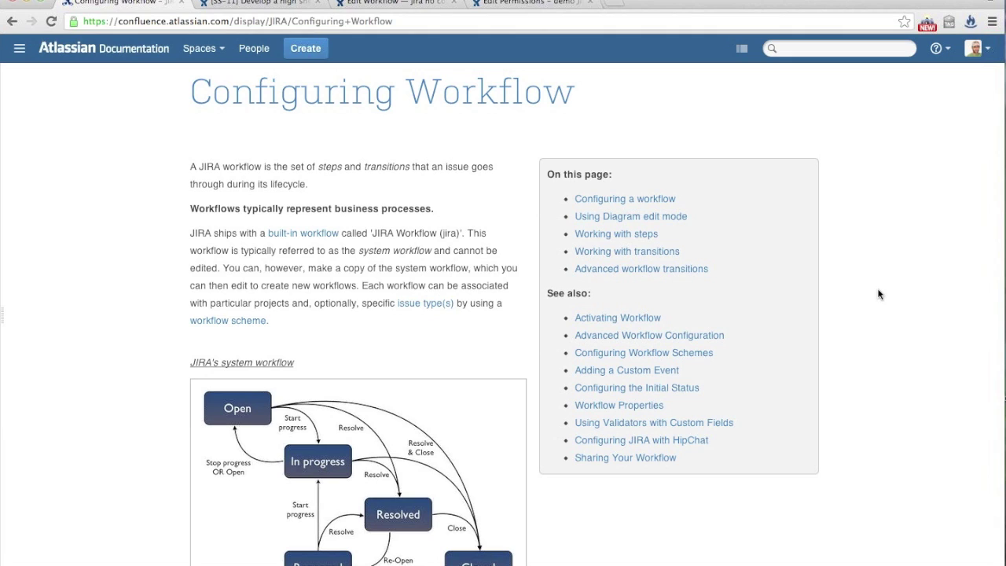
View the enlarged diagram of JIRA's system workflow and dismiss the first sub-task's actions on issue SS-11
{"action": "left_click", "coordinate": [273, 472]}
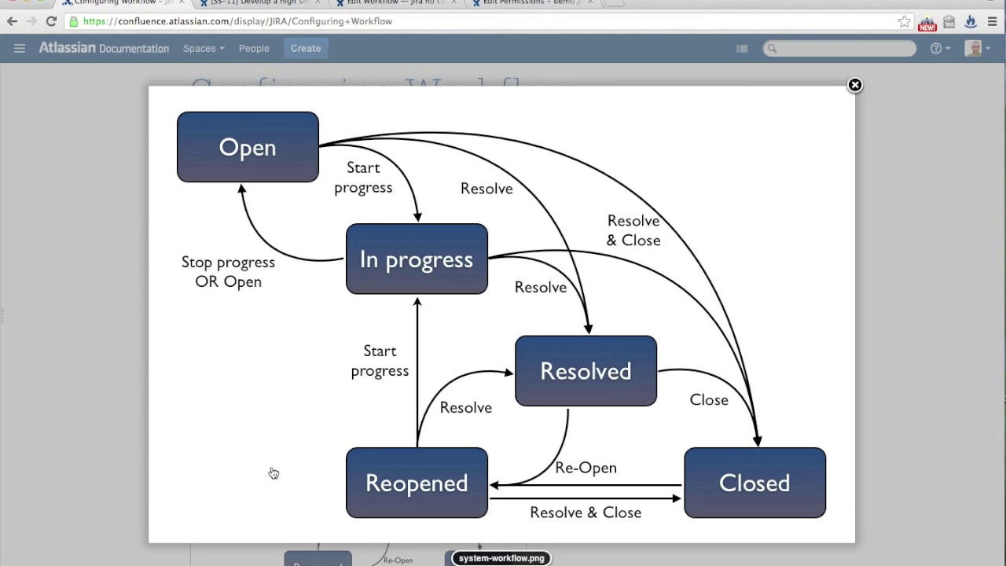
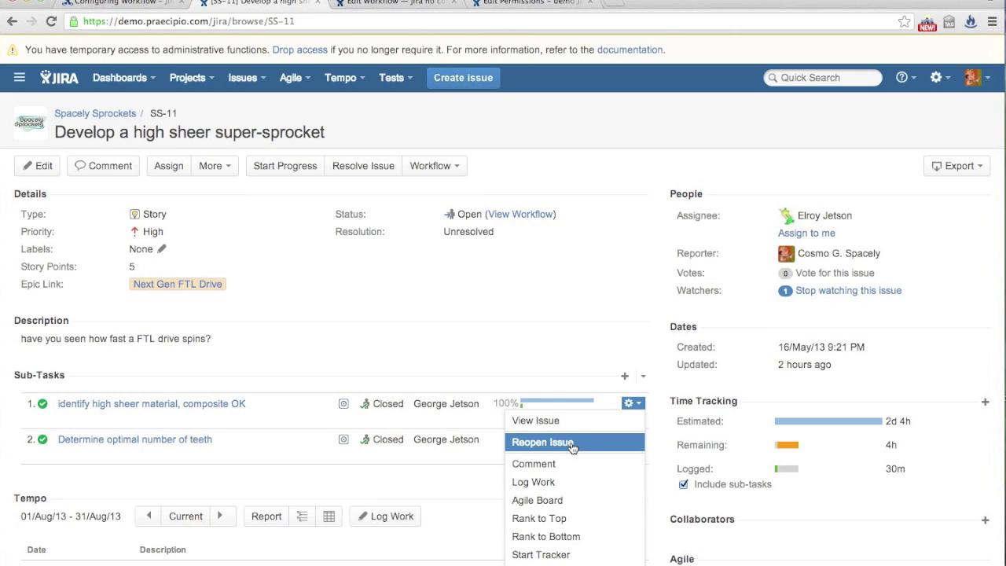
{"action": "left_click", "coordinate": [452, 310]}
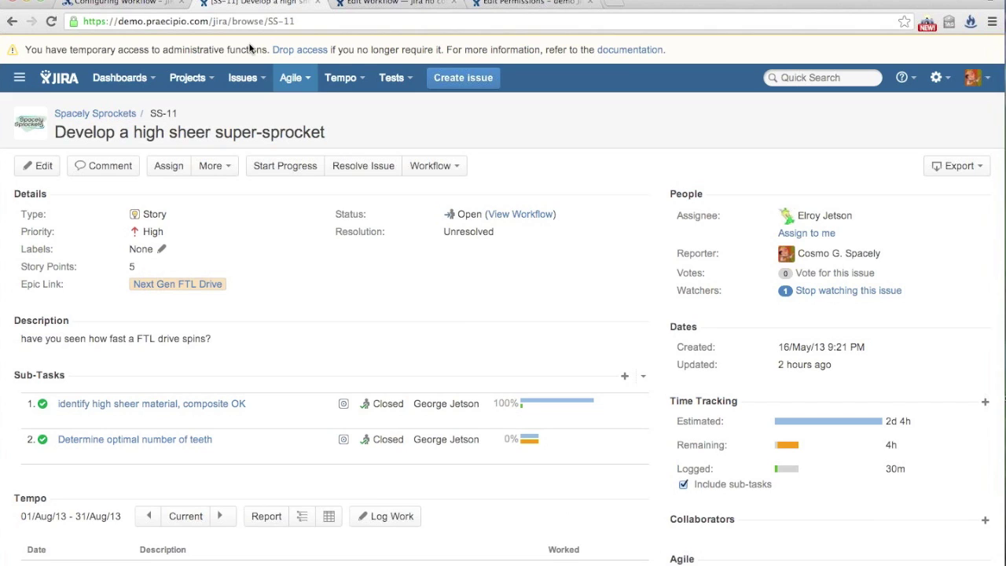
Open the Open step's Start Progress transition in the "jira no conditions" draft workflow, entering the administrator password when asked
{"action": "left_click", "coordinate": [364, 7]}
{"action": "scroll", "coordinate": [388, 495], "scroll_direction": "down", "scroll_amount": 3}
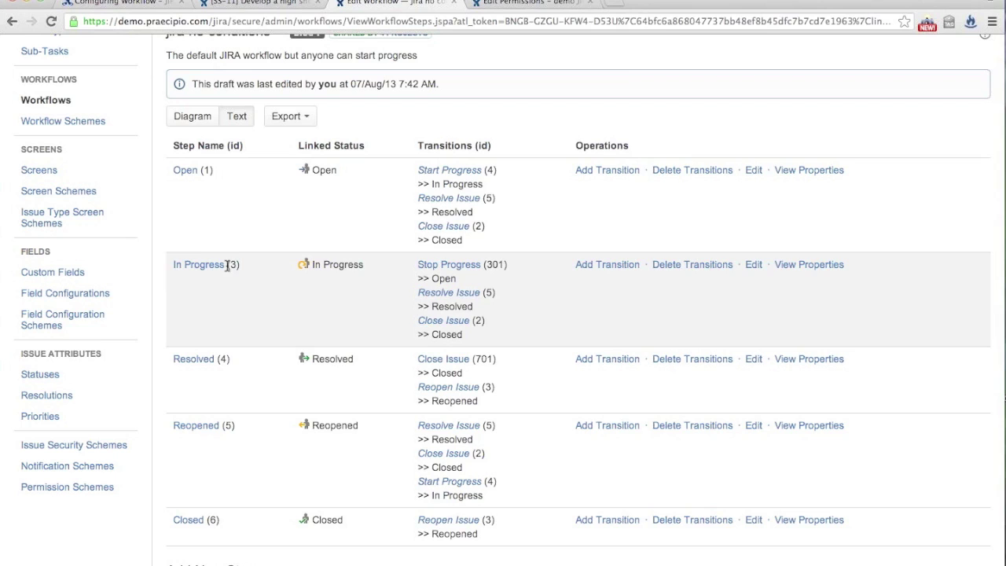
{"action": "left_click", "coordinate": [433, 172]}
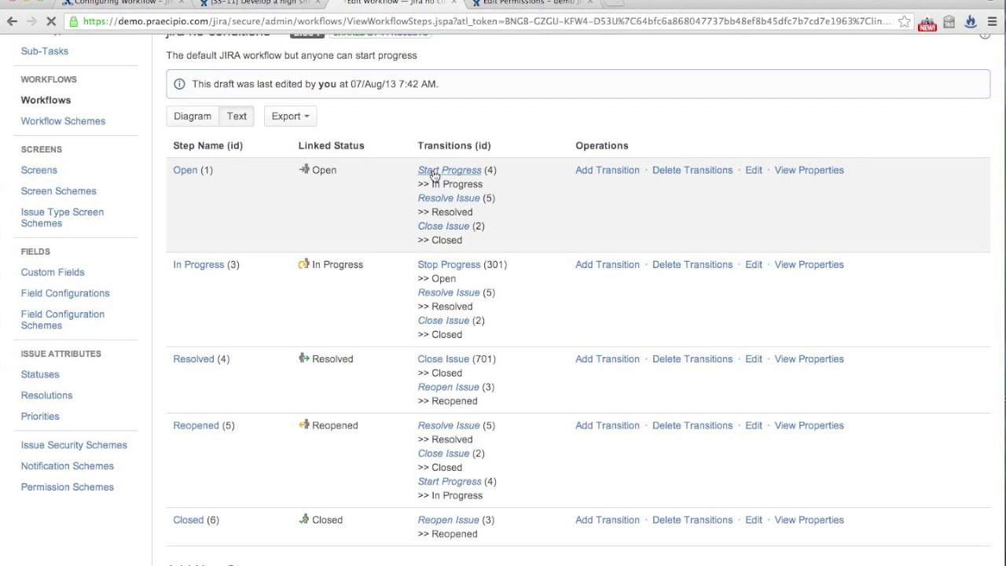
{"action": "type", "text": "••••••••"}
{"action": "key", "text": "Return"}
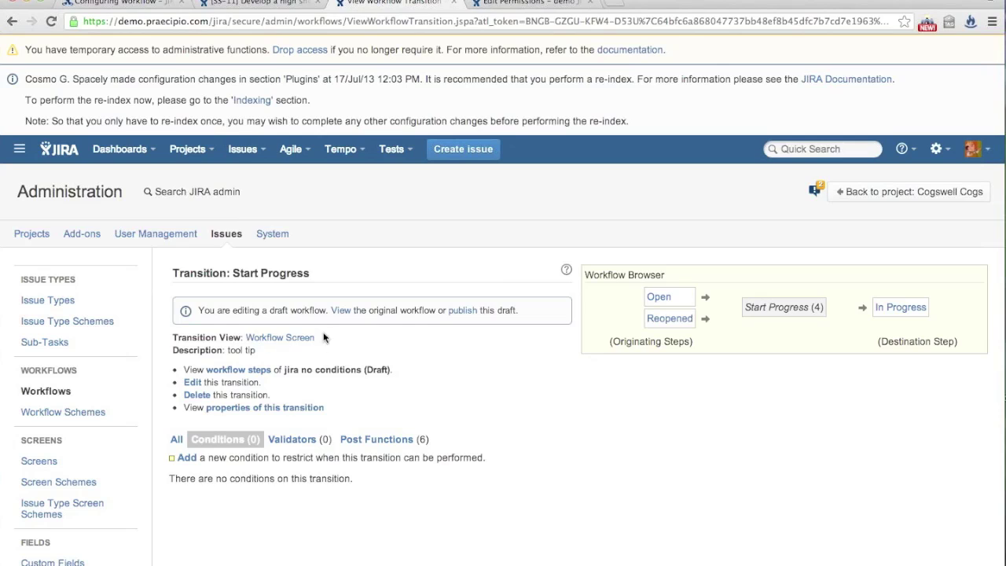
Bring up the Start Progress form on issue SS-11 and open the transition's Workflow Screen configuration separately to compare the fields
{"action": "left_click", "coordinate": [226, 4]}
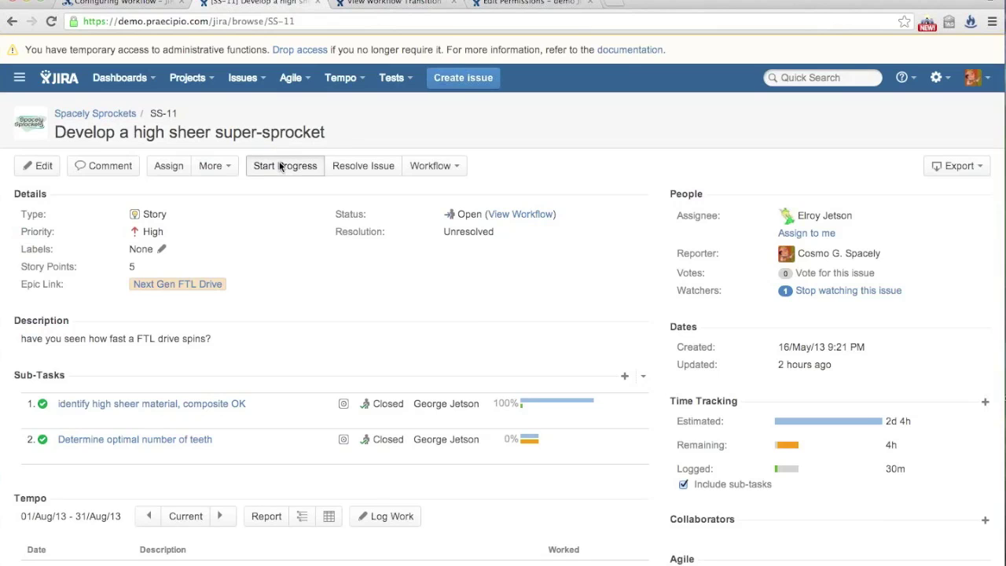
{"action": "left_click", "coordinate": [280, 165]}
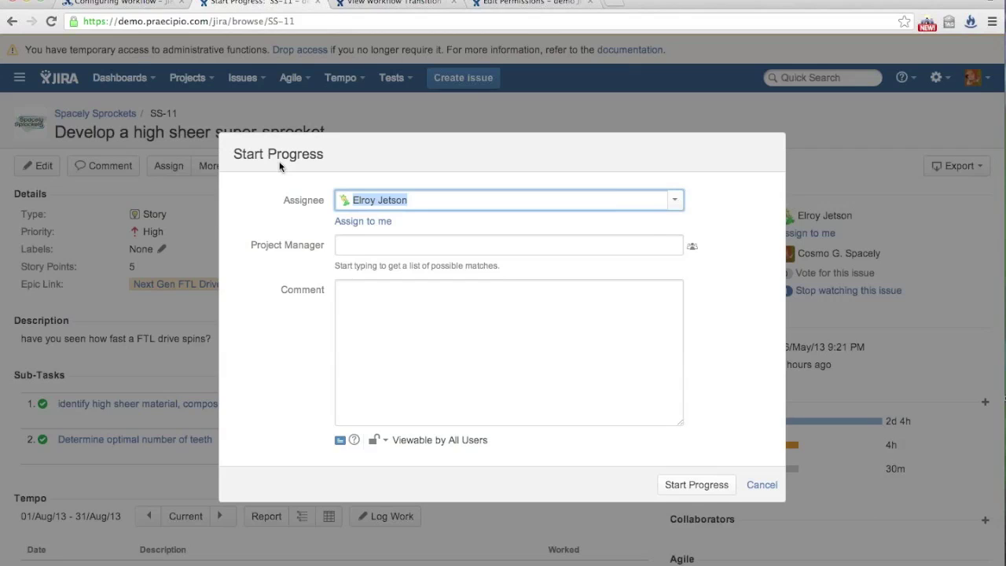
{"action": "left_click", "coordinate": [357, 6]}
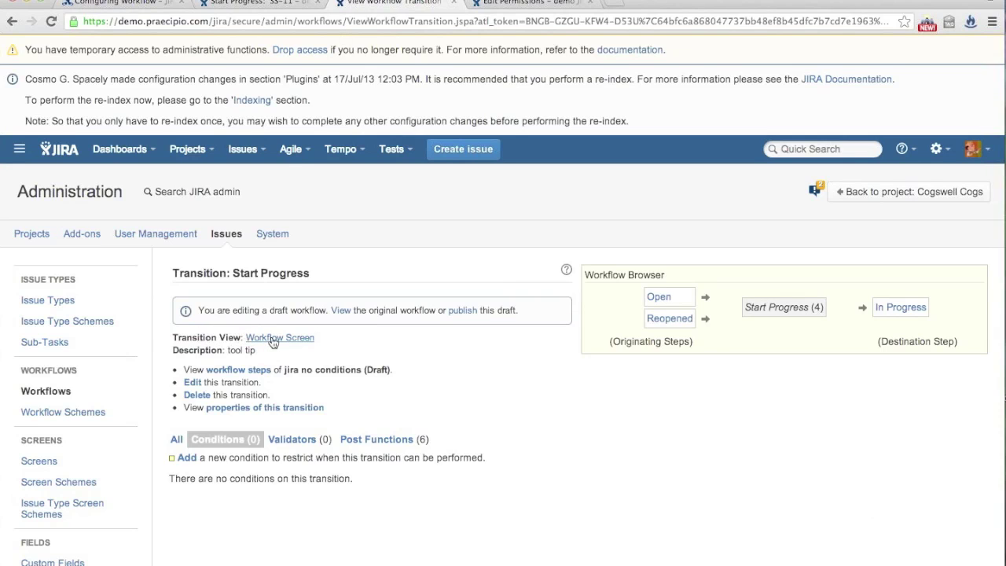
{"action": "left_click", "coordinate": [273, 338], "text": "super"}
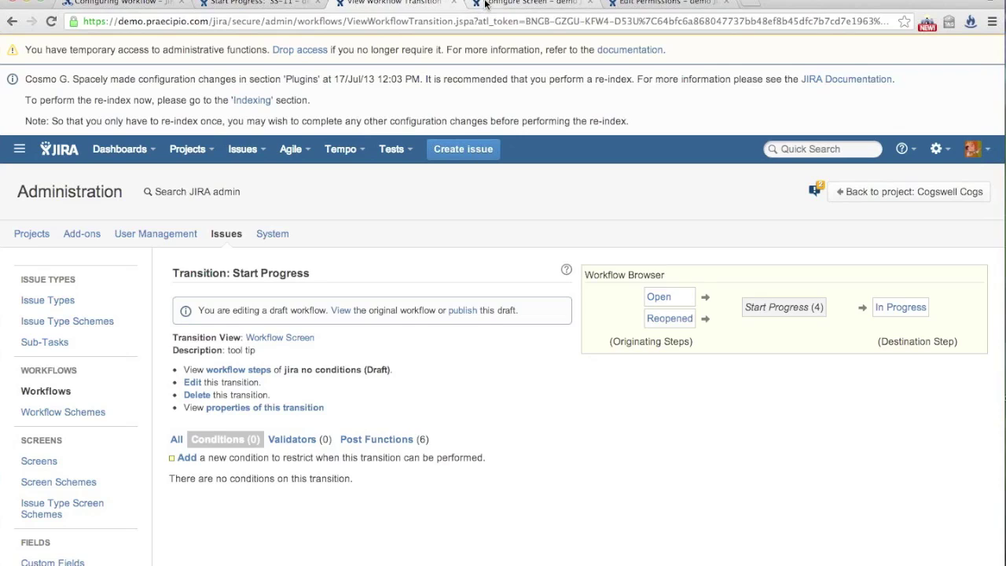
{"action": "left_click", "coordinate": [485, 4]}
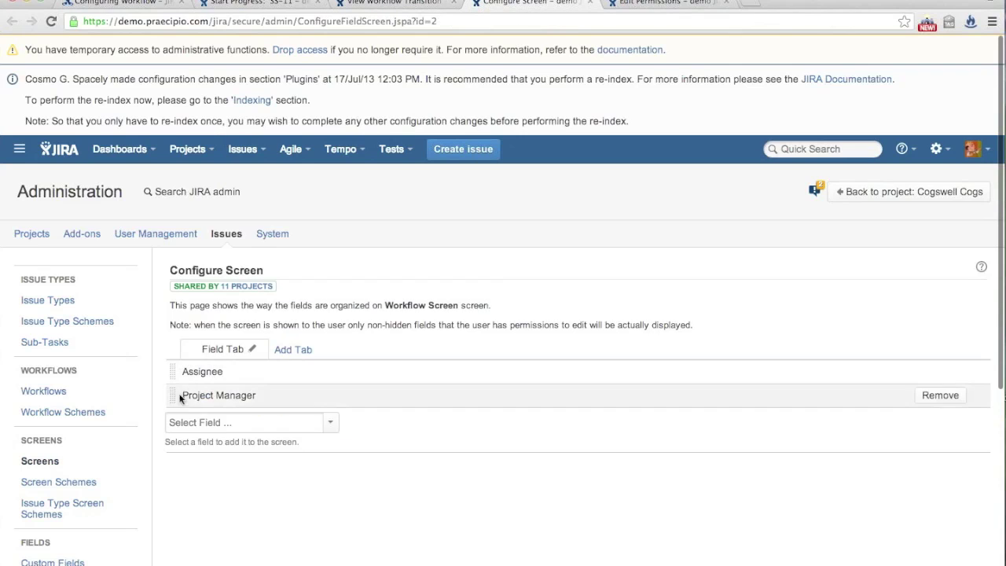
Choose the project manager in issue SS-11's Start Progress form and submit the transition
{"action": "left_click", "coordinate": [275, 5]}
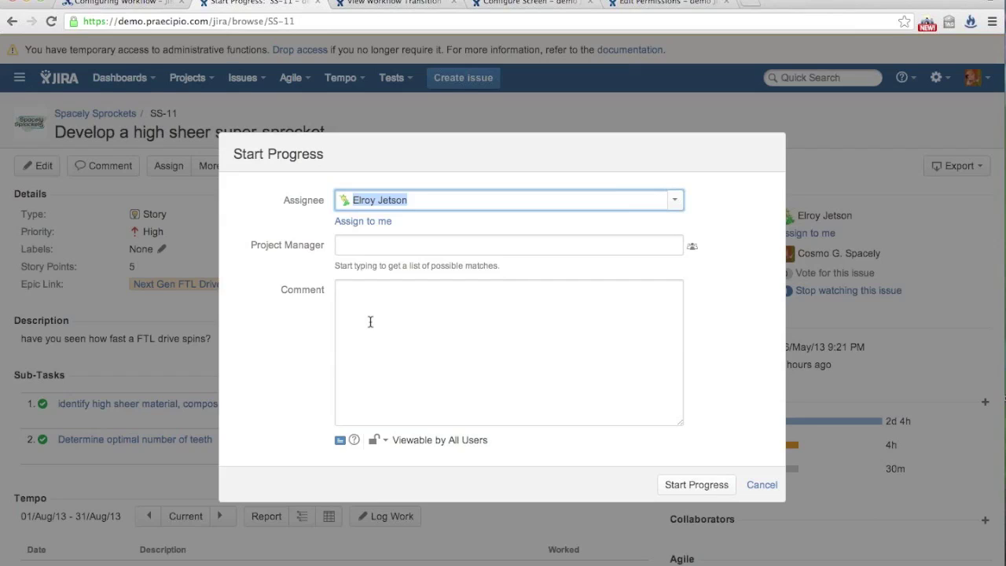
{"action": "left_click", "coordinate": [355, 246]}
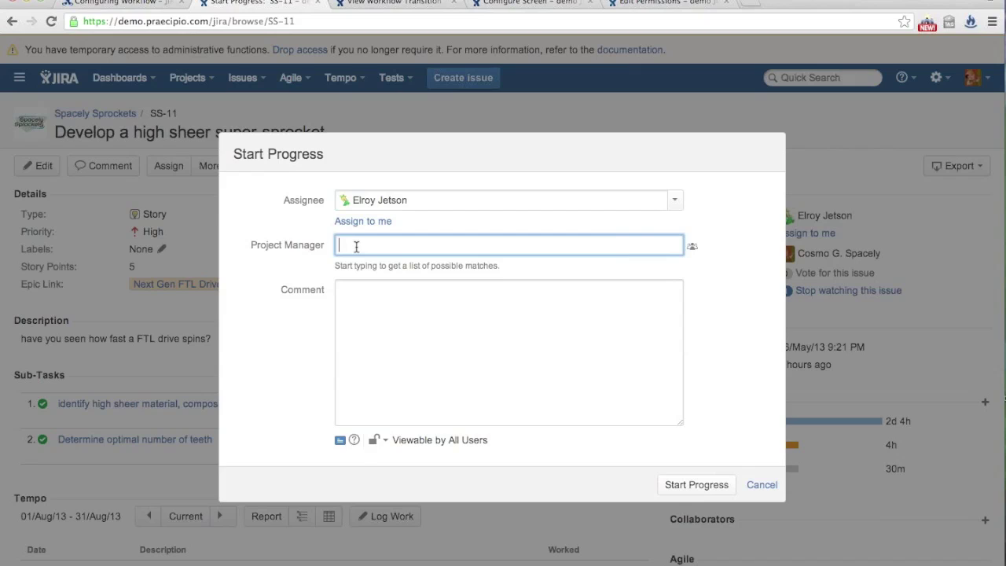
{"action": "type", "text": "geo"}
{"action": "left_click", "coordinate": [364, 270]}
{"action": "left_click", "coordinate": [683, 484]}
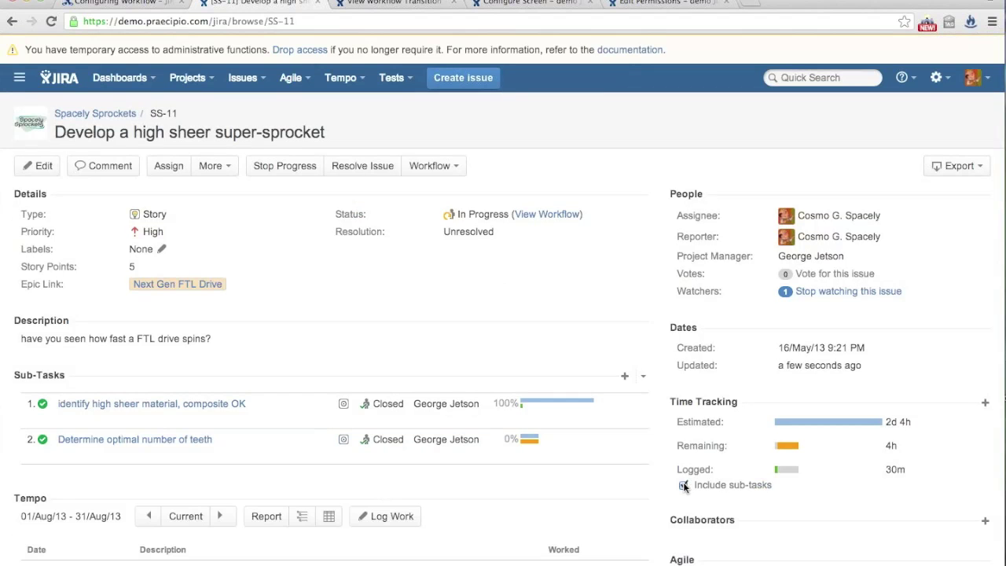
Examine the Project Manager field on issue SS-11, and look through the issue's change history and comments
{"action": "left_click_drag", "start_coordinate": [680, 256], "coordinate": [864, 260]}
{"action": "left_click", "coordinate": [717, 255]}
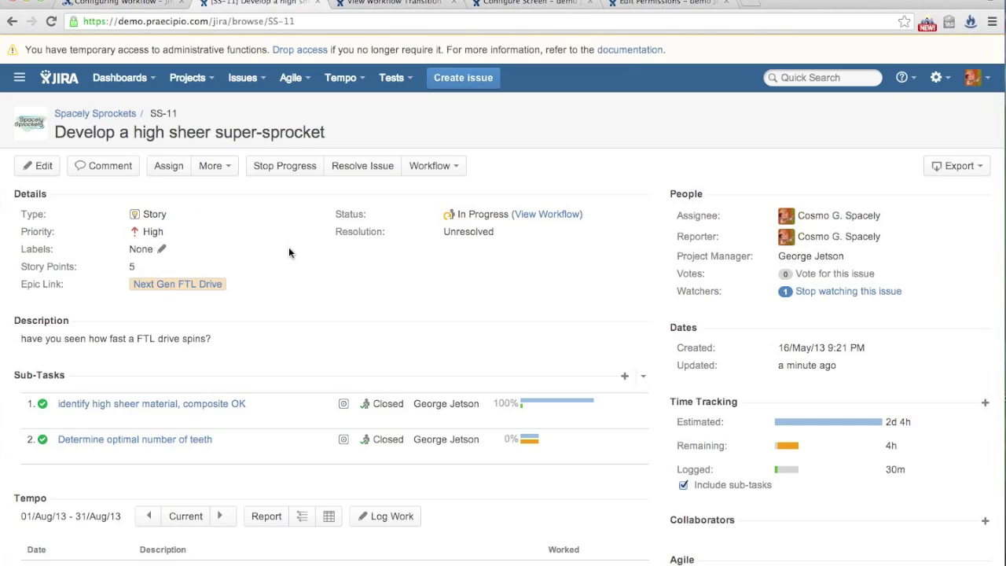
{"action": "scroll", "coordinate": [291, 255], "scroll_direction": "down", "scroll_amount": 1}
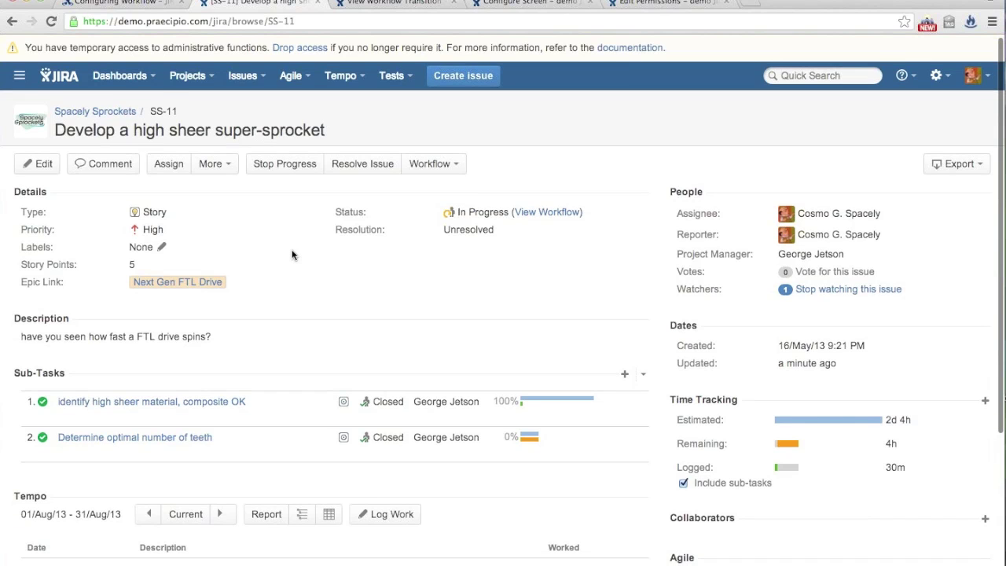
{"action": "scroll", "coordinate": [291, 255], "scroll_direction": "down", "scroll_amount": 5}
{"action": "left_click", "coordinate": [202, 388]}
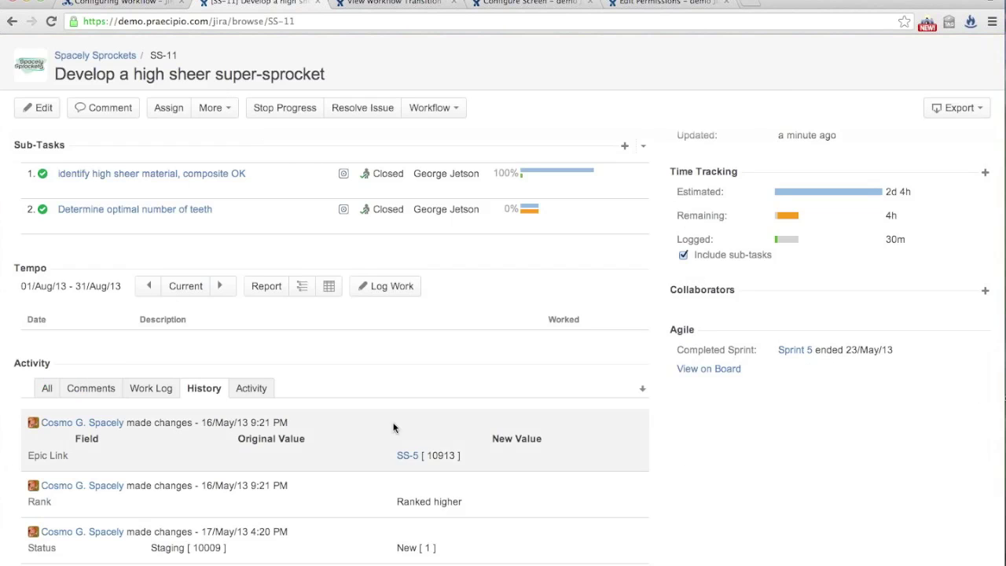
{"action": "scroll", "coordinate": [395, 426], "scroll_direction": "down", "scroll_amount": 5}
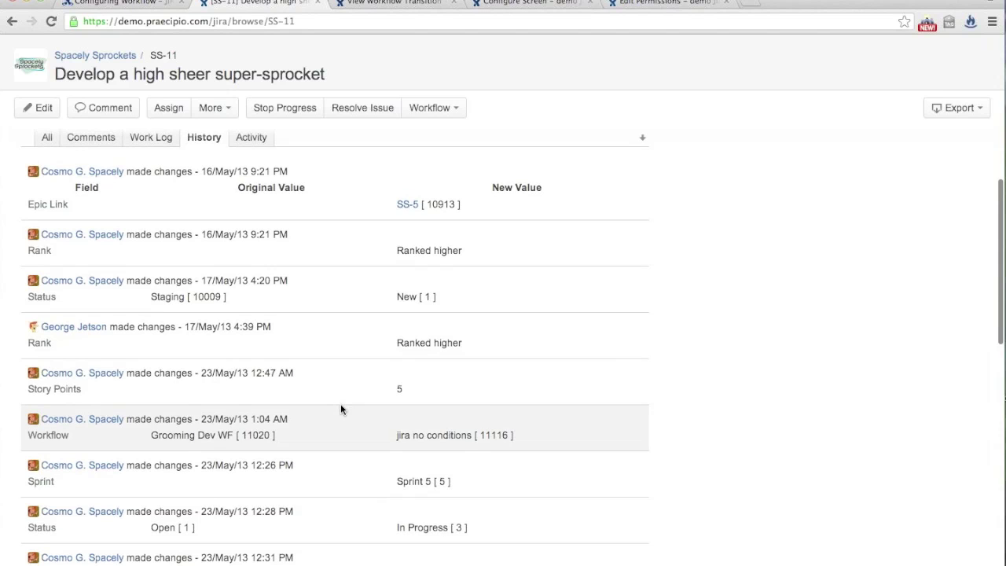
{"action": "scroll", "coordinate": [340, 404], "scroll_direction": "up", "scroll_amount": 1}
{"action": "scroll", "coordinate": [340, 409], "scroll_direction": "up", "scroll_amount": 2}
{"action": "left_click", "coordinate": [90, 263]}
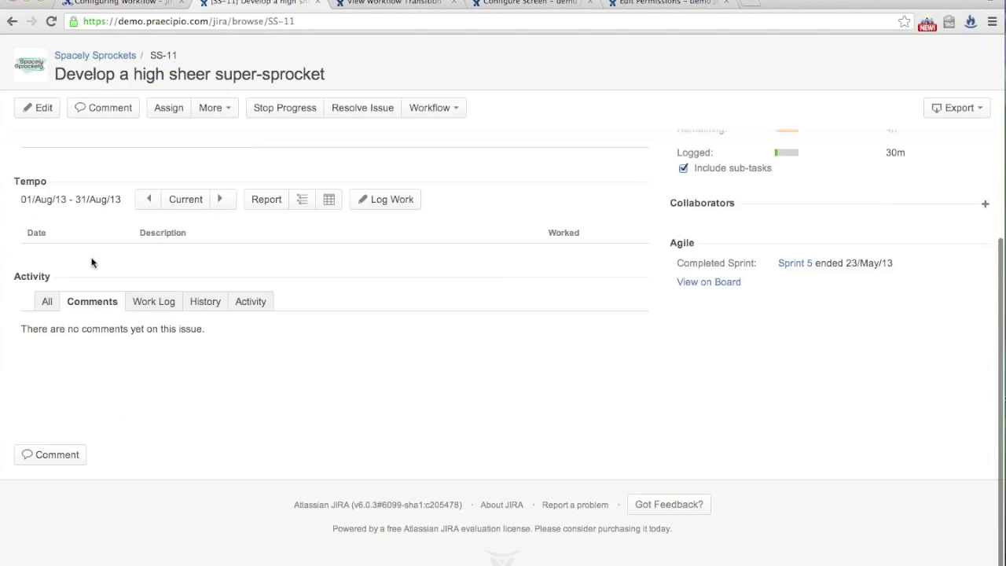
{"action": "scroll", "coordinate": [410, 344], "scroll_direction": "up", "scroll_amount": 2}
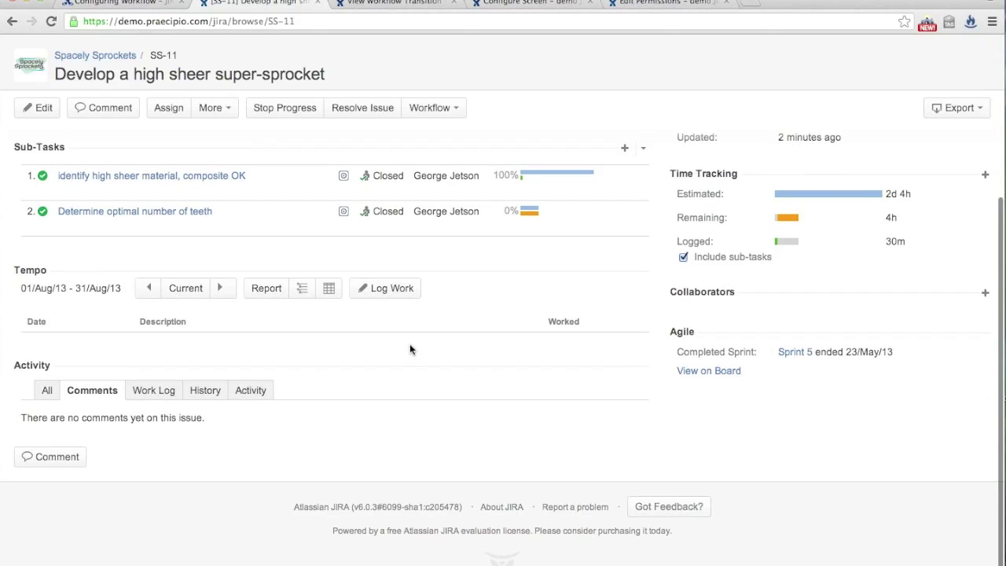
{"action": "scroll", "coordinate": [409, 346], "scroll_direction": "up", "scroll_amount": 3}
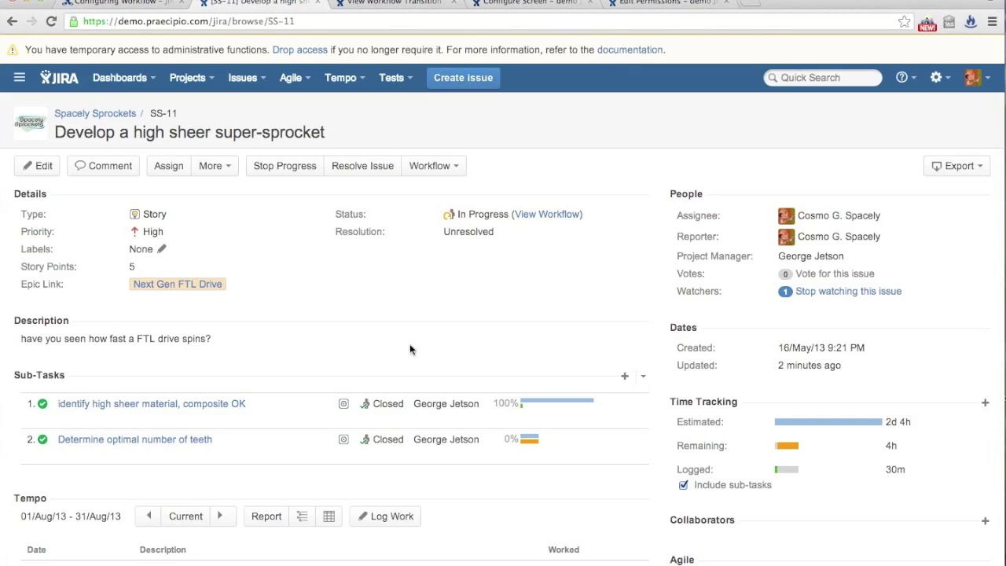
Check which screen the Start Progress transition uses and remove the Project Manager field from that Workflow Screen
{"action": "left_click", "coordinate": [364, 5]}
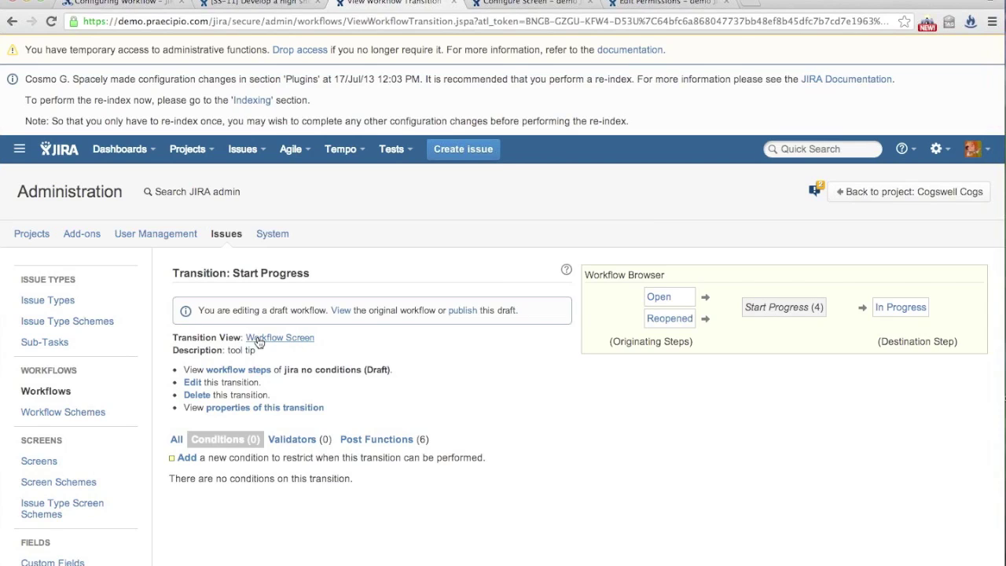
{"action": "left_click", "coordinate": [503, 5]}
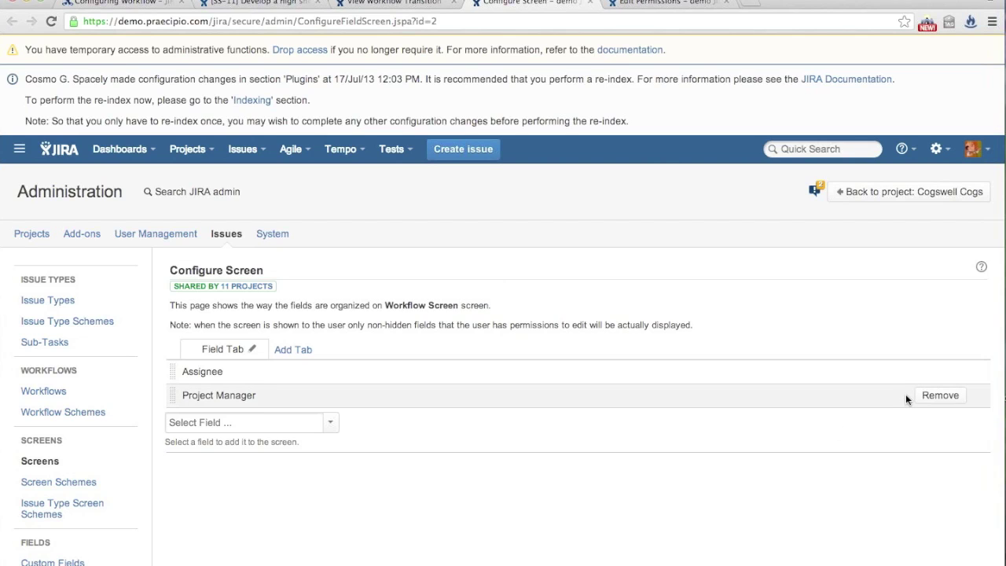
{"action": "left_click", "coordinate": [375, 2]}
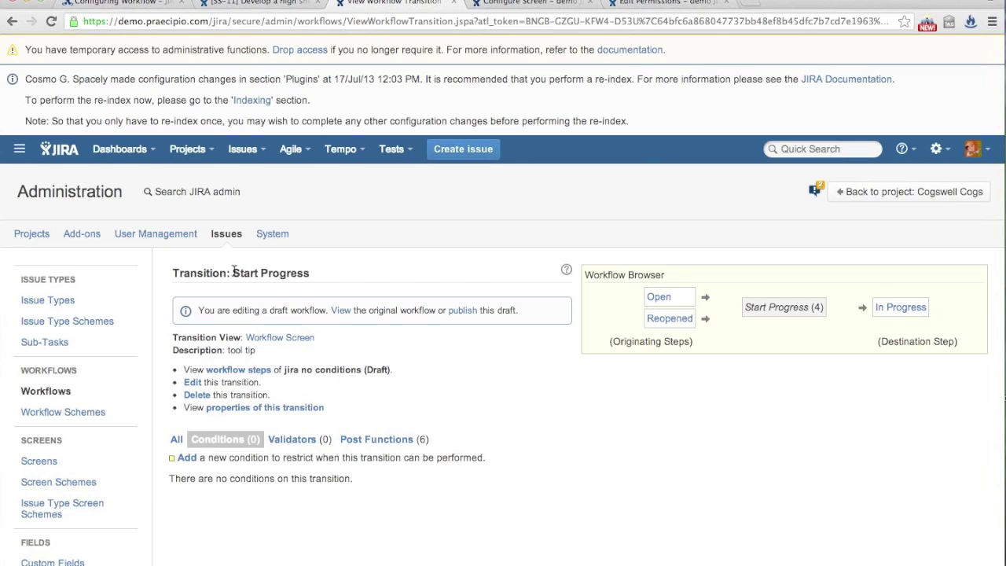
{"action": "left_click_drag", "start_coordinate": [233, 272], "coordinate": [332, 274]}
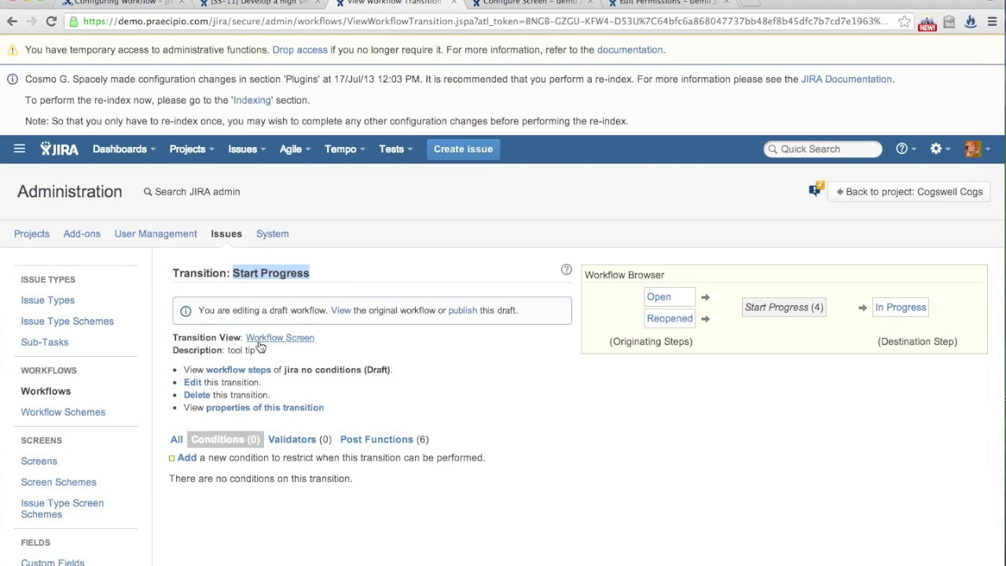
{"action": "left_click", "coordinate": [367, 351]}
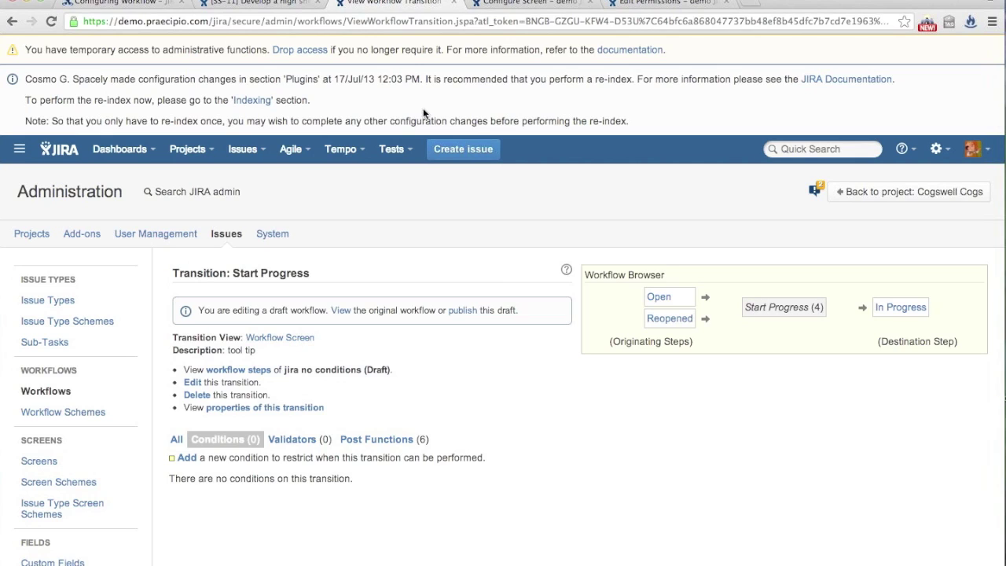
{"action": "left_click", "coordinate": [488, 3]}
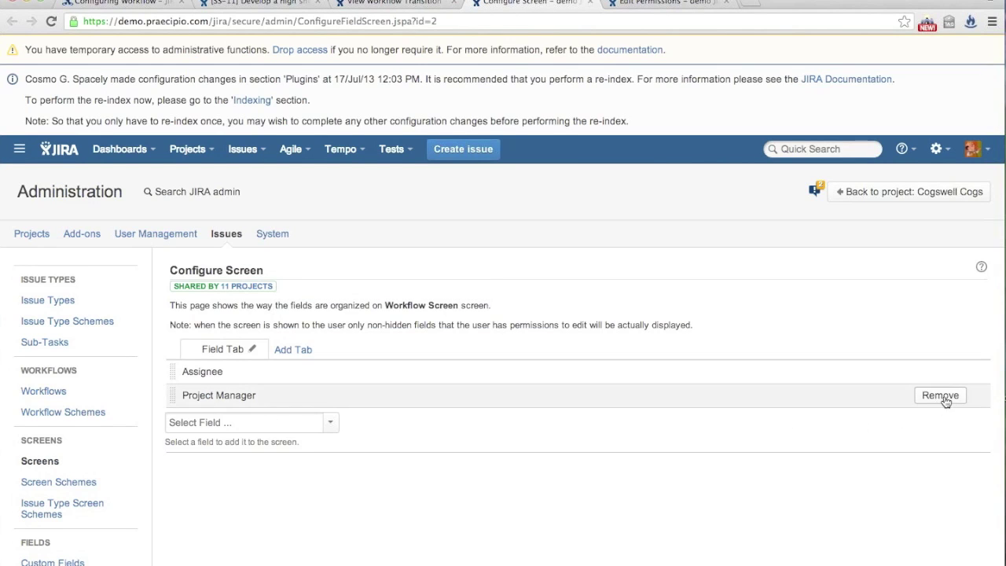
{"action": "left_click", "coordinate": [942, 395]}
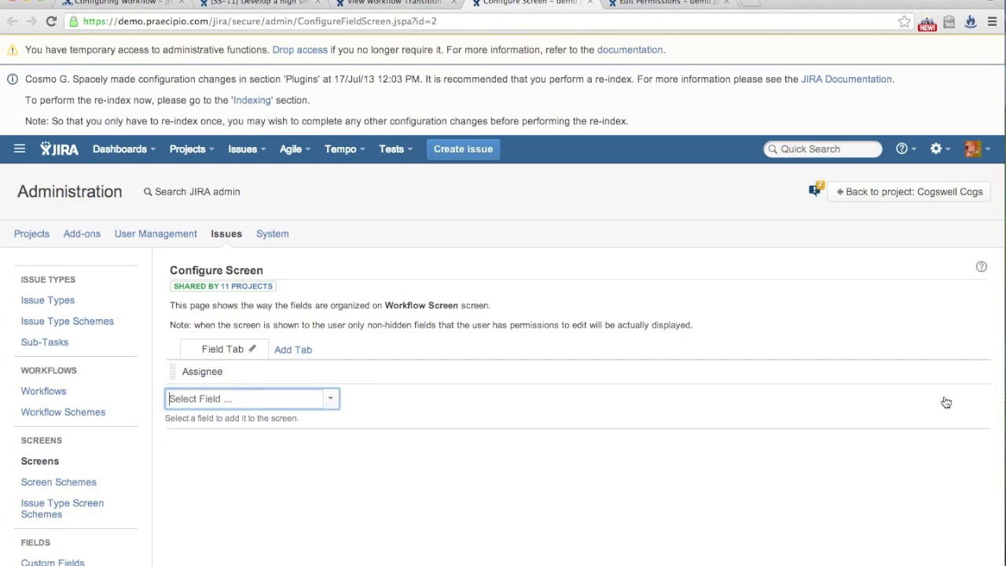
Edit the Start Progress transition to use no transition view screen and save the update
{"action": "left_click", "coordinate": [355, 5]}
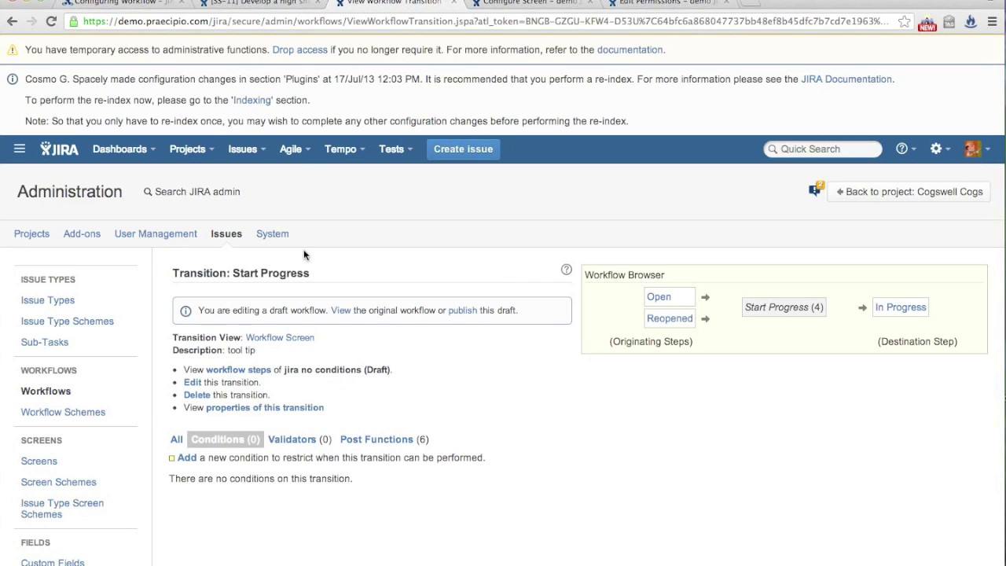
{"action": "left_click", "coordinate": [192, 383]}
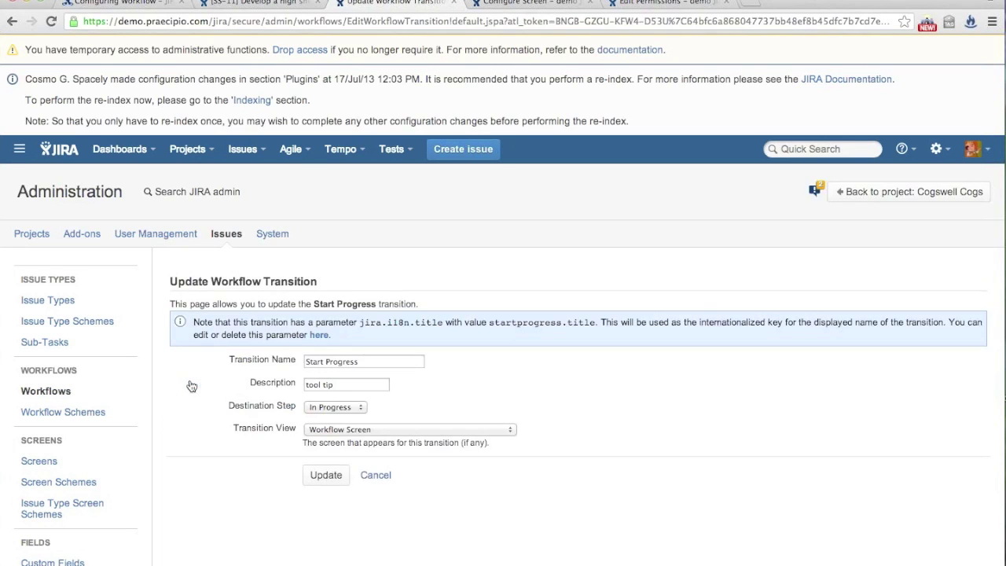
{"action": "left_click", "coordinate": [340, 429]}
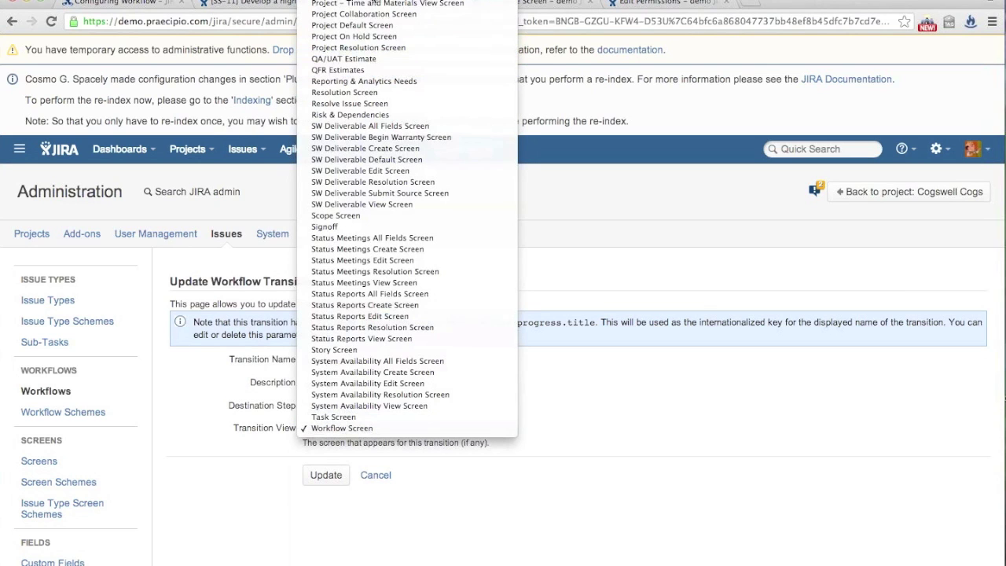
{"action": "scroll", "coordinate": [374, 4], "scroll_direction": "up", "scroll_amount": 10}
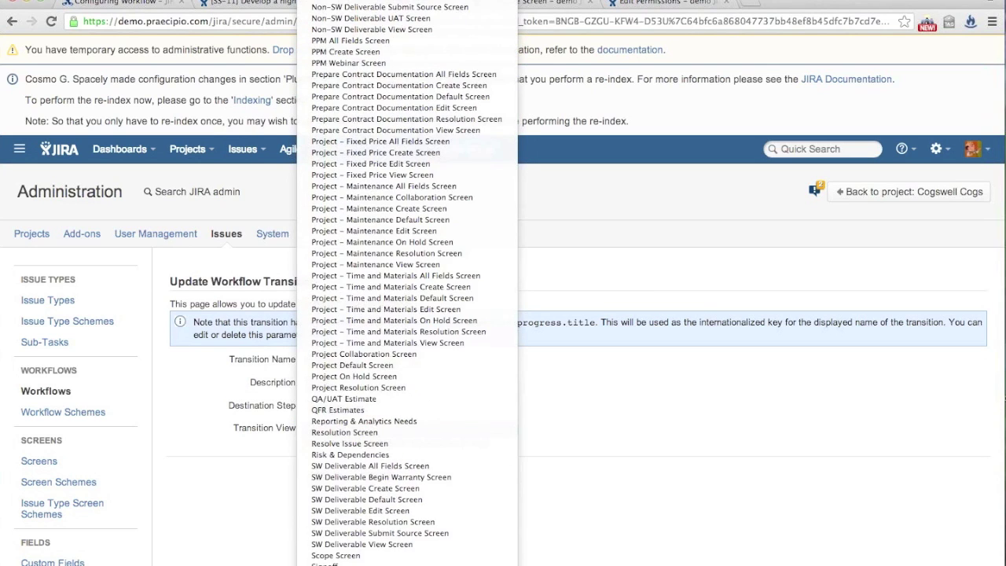
{"action": "scroll", "coordinate": [406, 282], "scroll_direction": "up", "scroll_amount": 15}
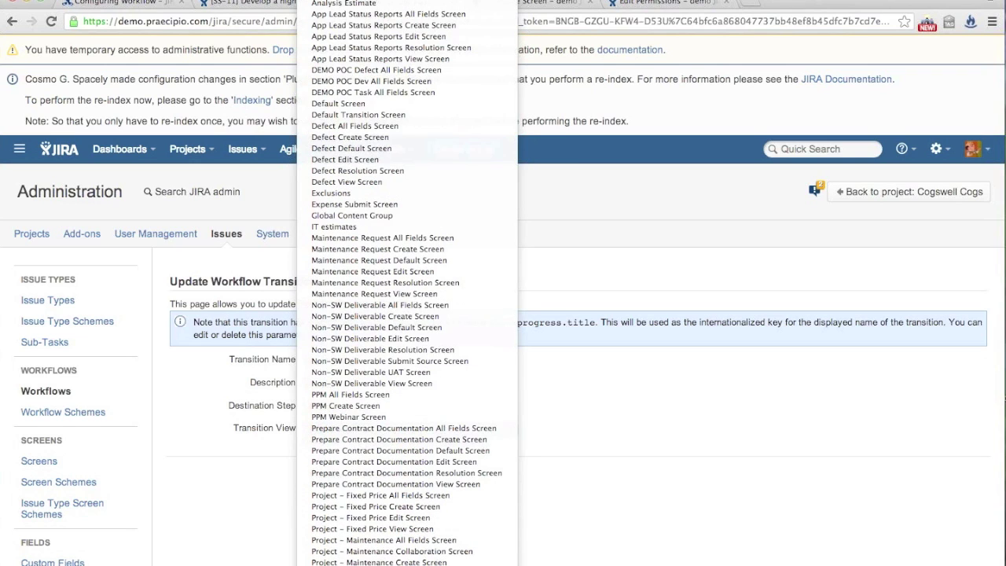
{"action": "key", "text": "Escape"}
{"action": "left_click", "coordinate": [337, 478]}
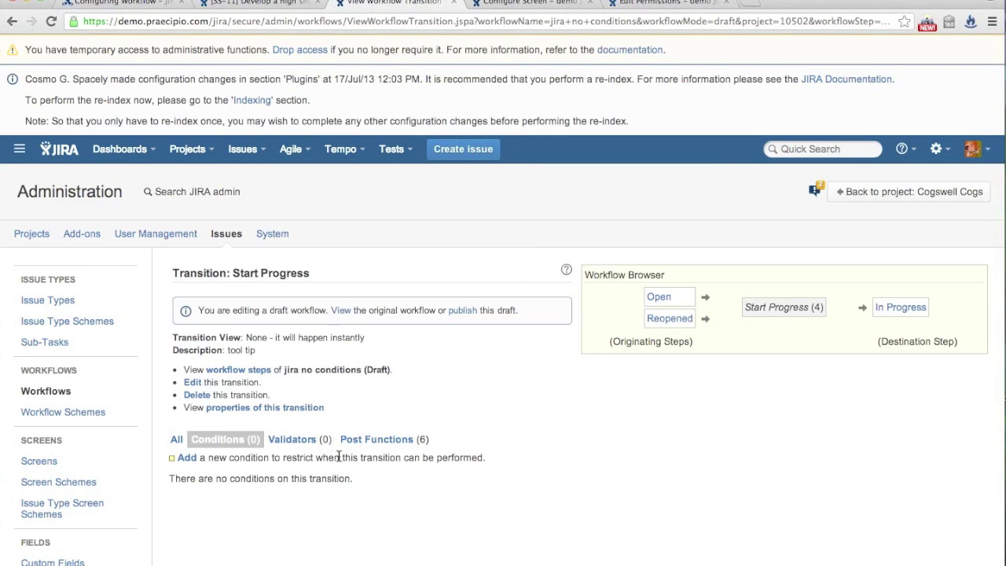
Publish the draft of the jira no conditions workflow
{"action": "left_click", "coordinate": [462, 310]}
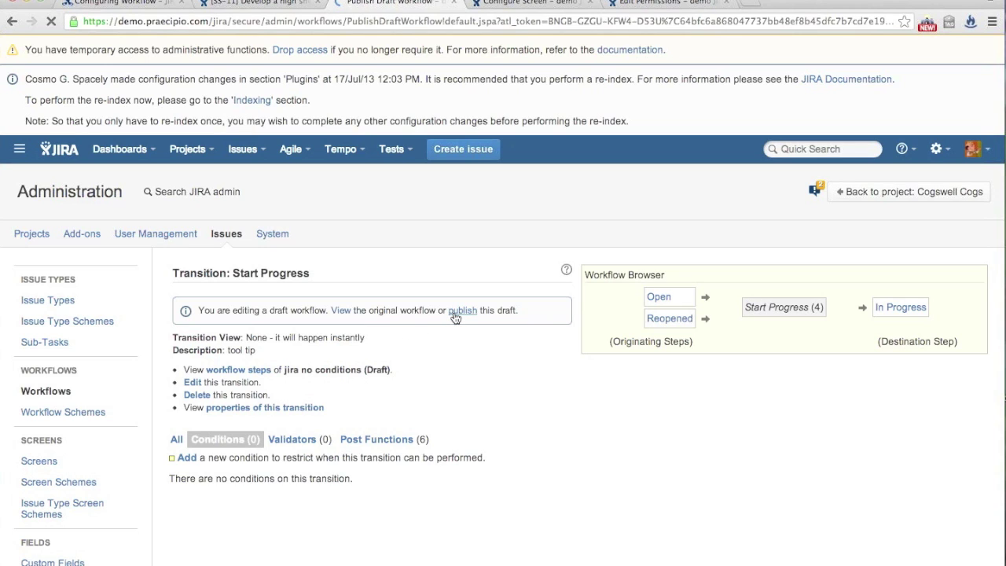
{"action": "left_click", "coordinate": [345, 364]}
{"action": "left_click", "coordinate": [366, 434]}
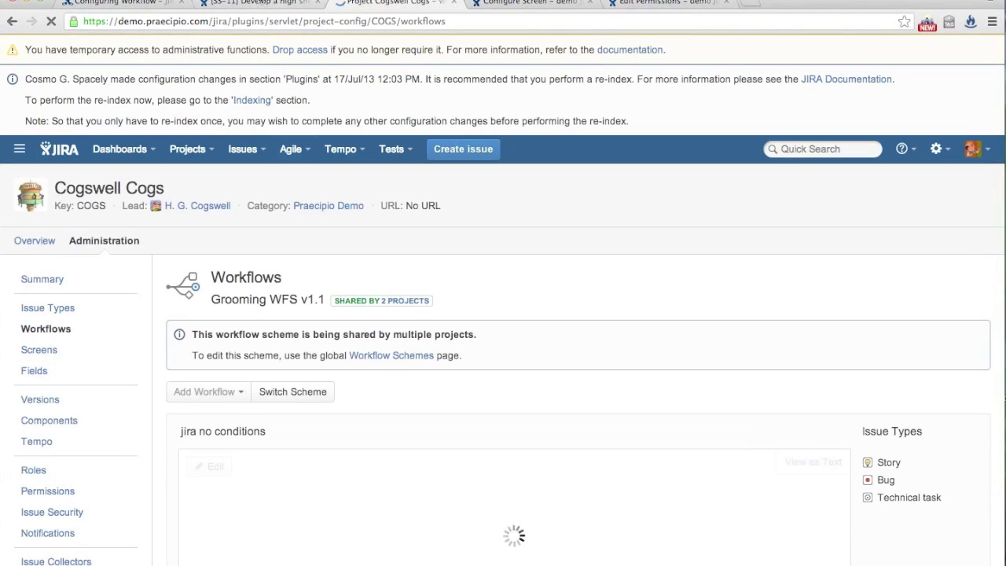
Return to issue SS-11, stop its progress and run the Start Progress transition again
{"action": "left_click", "coordinate": [257, 4]}
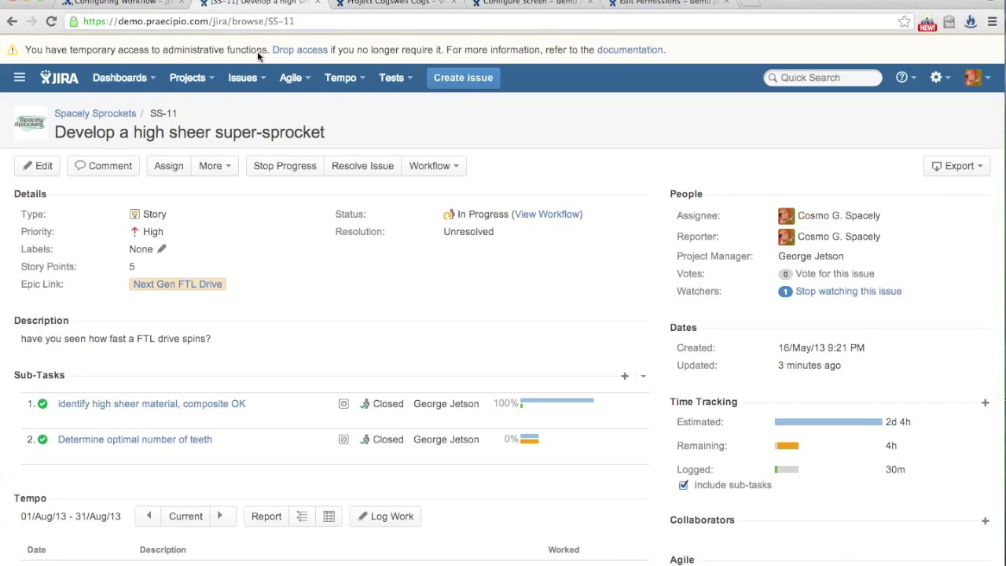
{"action": "left_click", "coordinate": [281, 167]}
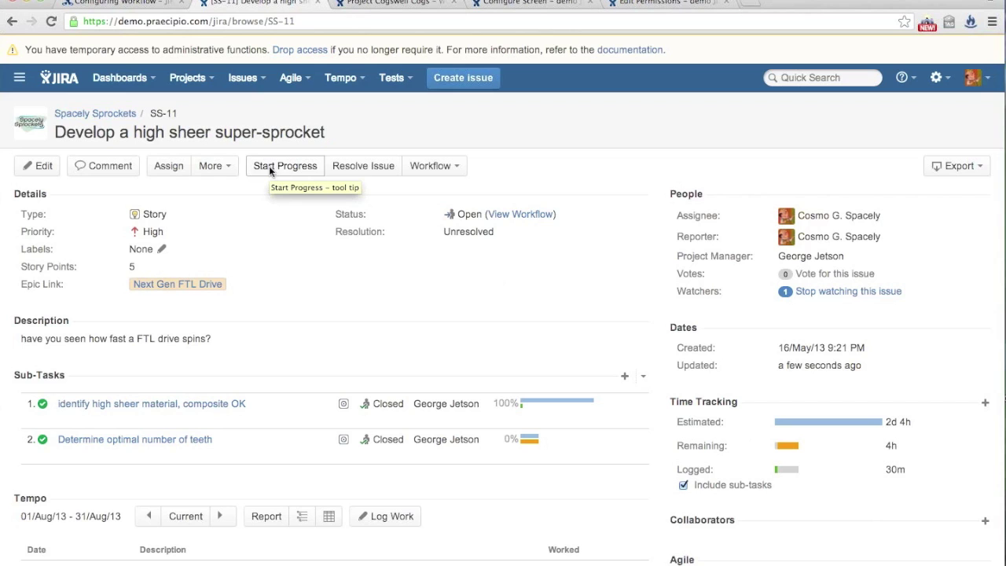
{"action": "left_click", "coordinate": [268, 166]}
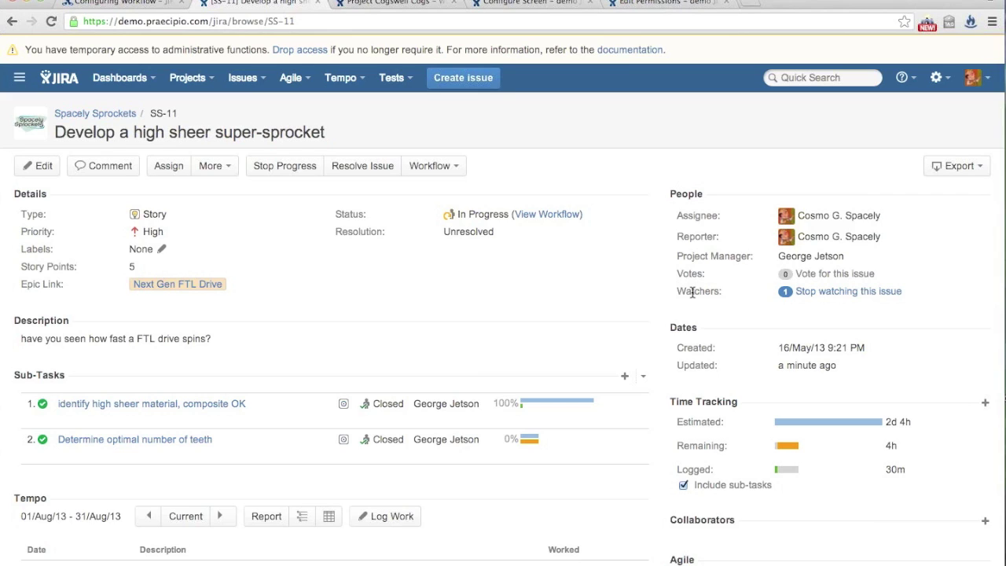
Look over the Cogswell Cogs project's workflow scheme and return to the Project Manager field on issue SS-11
{"action": "left_click", "coordinate": [389, 3]}
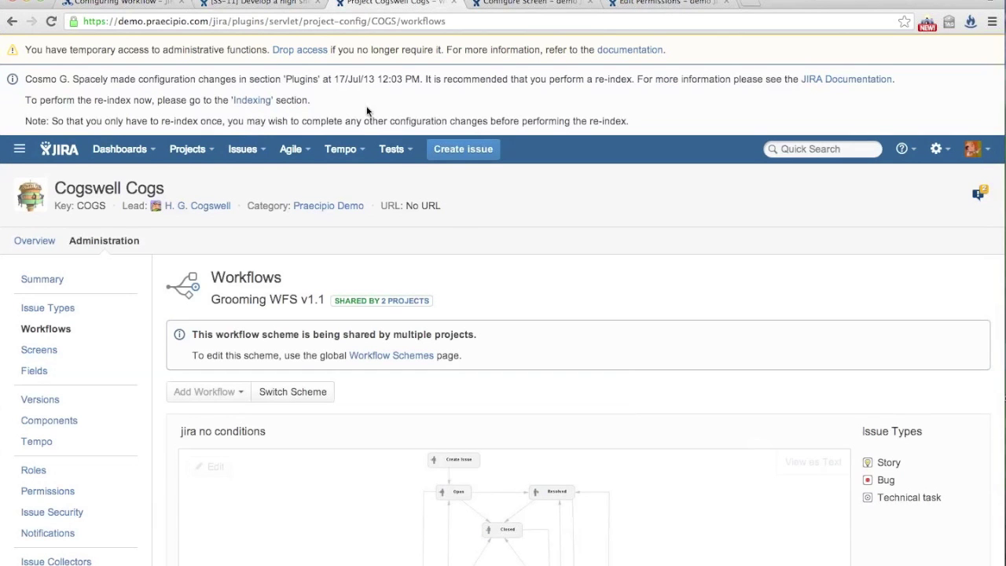
{"action": "scroll", "coordinate": [526, 268], "scroll_direction": "down", "scroll_amount": 1}
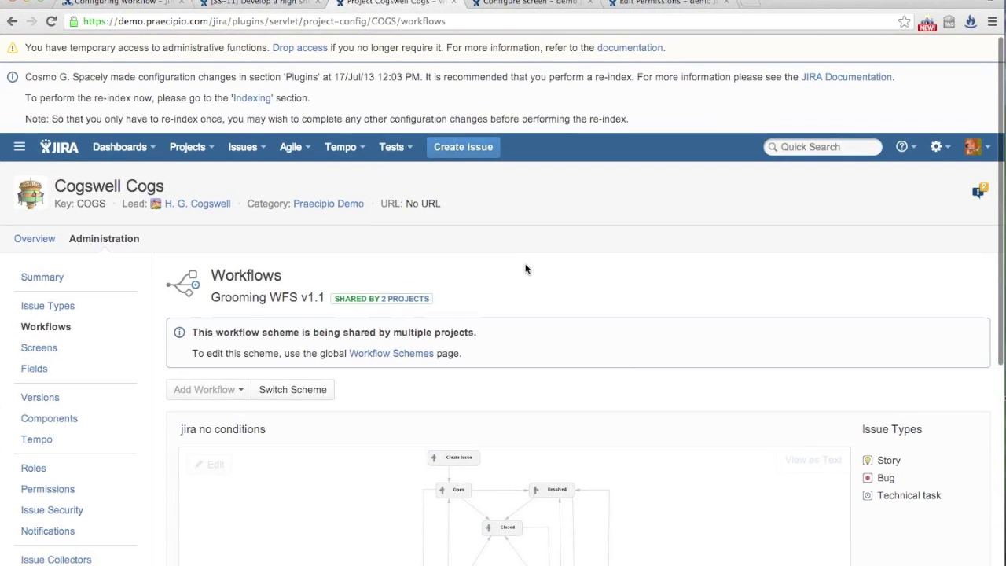
{"action": "scroll", "coordinate": [525, 269], "scroll_direction": "down", "scroll_amount": 3}
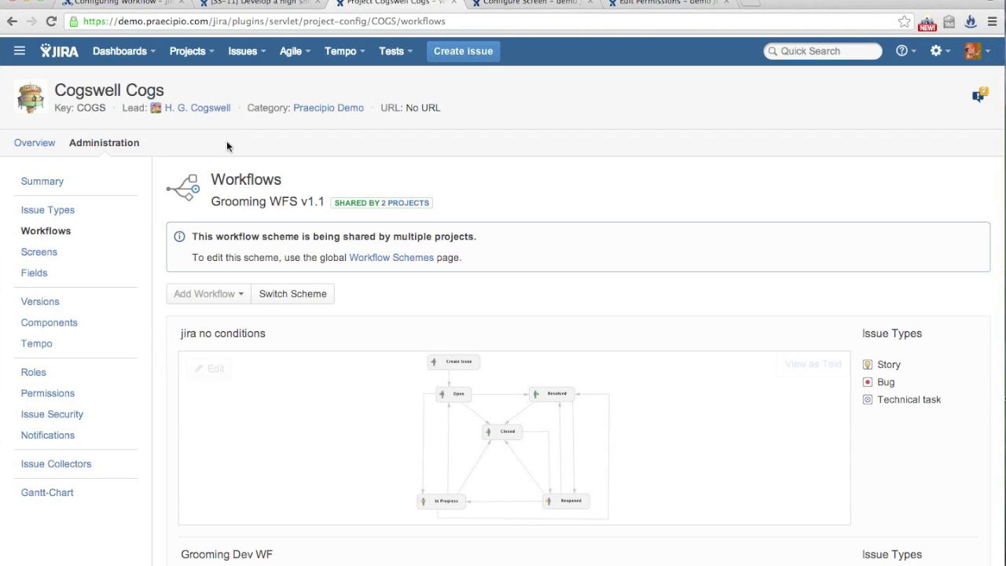
{"action": "left_click", "coordinate": [245, 4]}
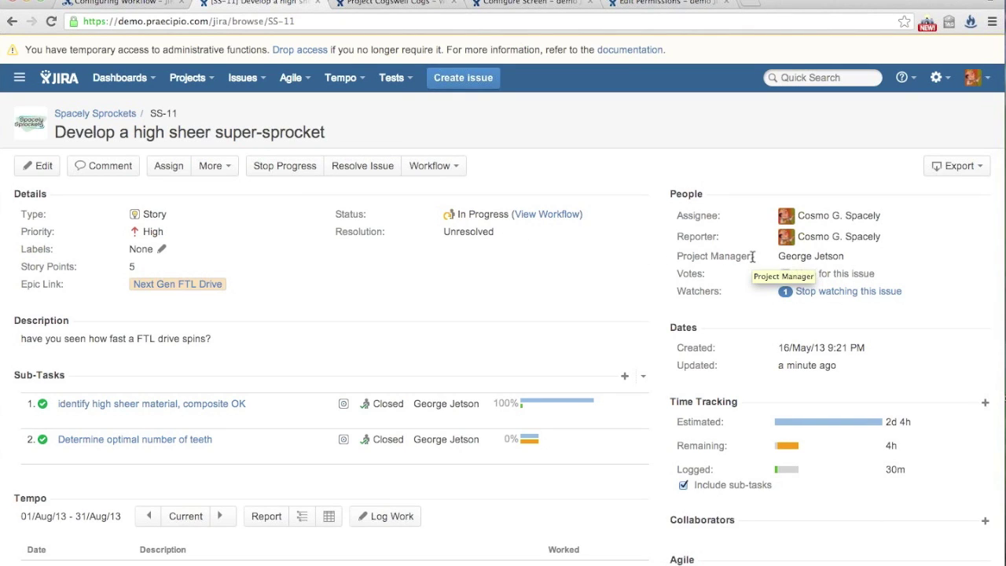
Show the Cogswell Cogs project's screen configuration and expand the Tasks Screen Scheme to view its operations and screens
{"action": "left_click", "coordinate": [397, 4]}
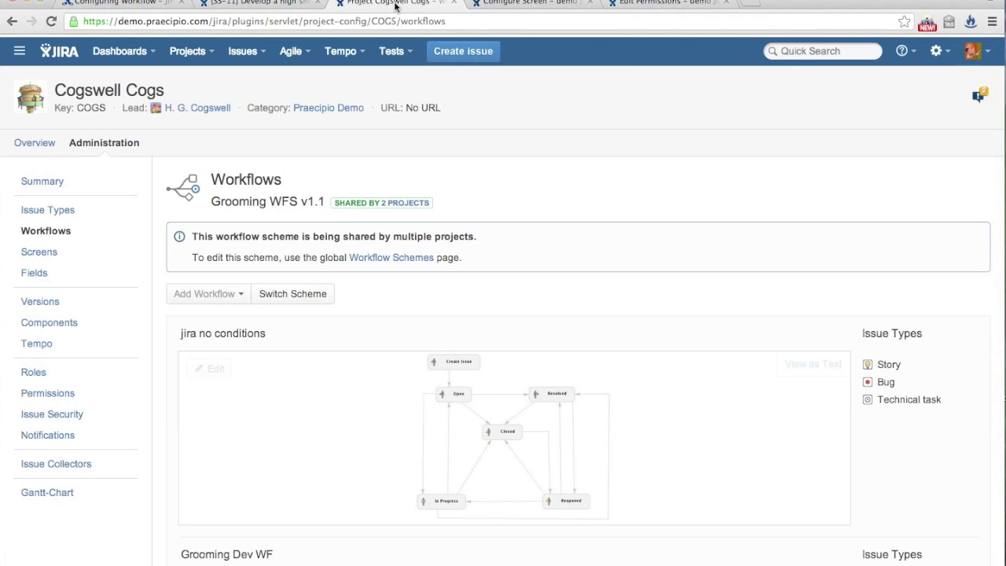
{"action": "left_click", "coordinate": [28, 252]}
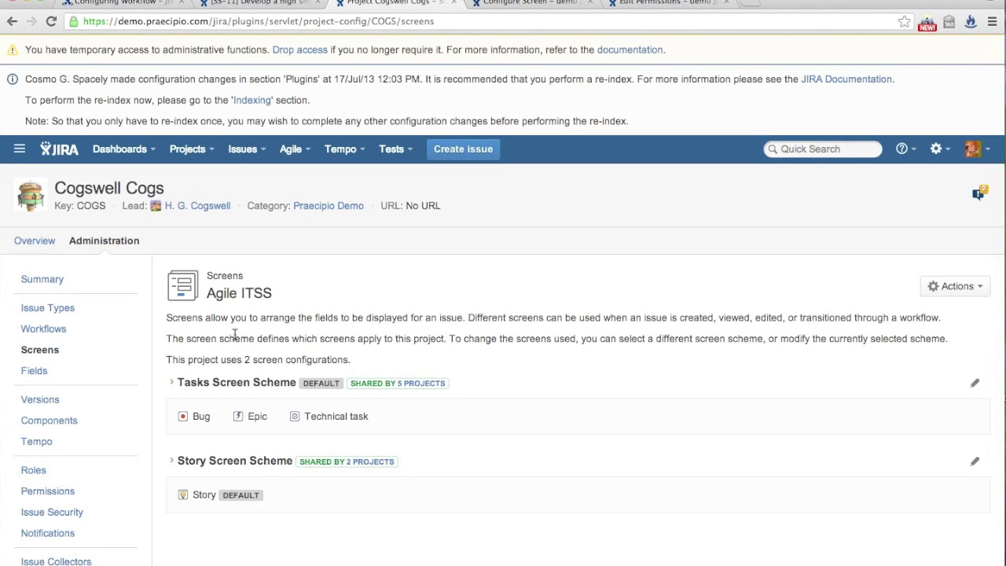
{"action": "scroll", "coordinate": [312, 359], "scroll_direction": "down", "scroll_amount": 3}
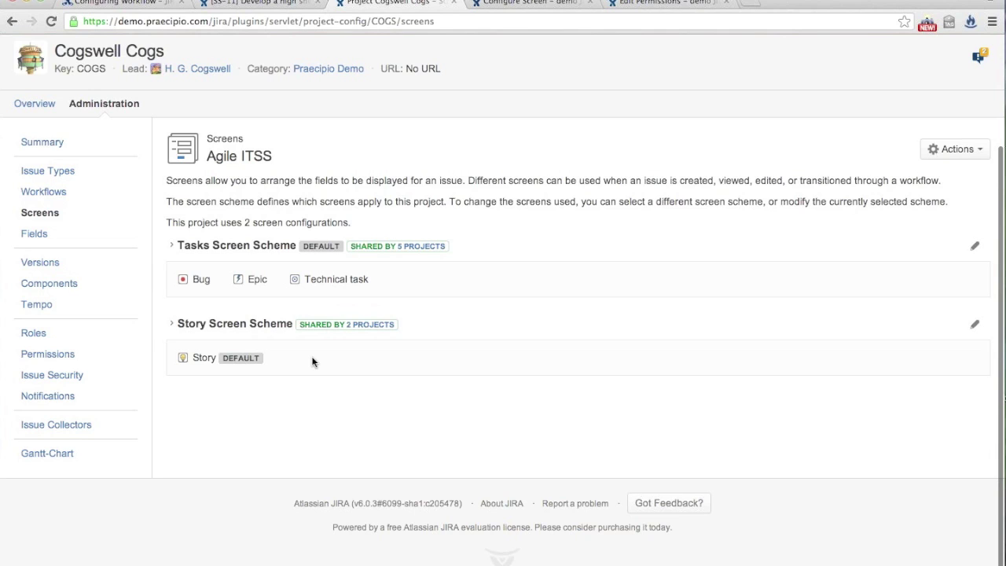
{"action": "left_click", "coordinate": [263, 247]}
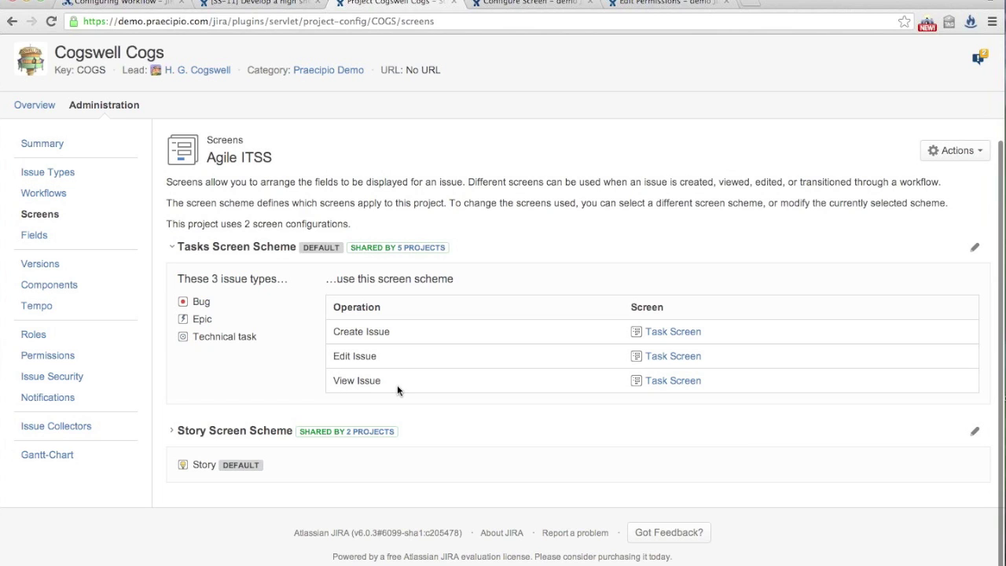
Open the create form for a Cogswell Cogs Story, examine its fields, and go back to the project's screen configuration
{"action": "scroll", "coordinate": [396, 385], "scroll_direction": "up", "scroll_amount": 3}
{"action": "left_click", "coordinate": [463, 149]}
{"action": "left_click", "coordinate": [133, 225]}
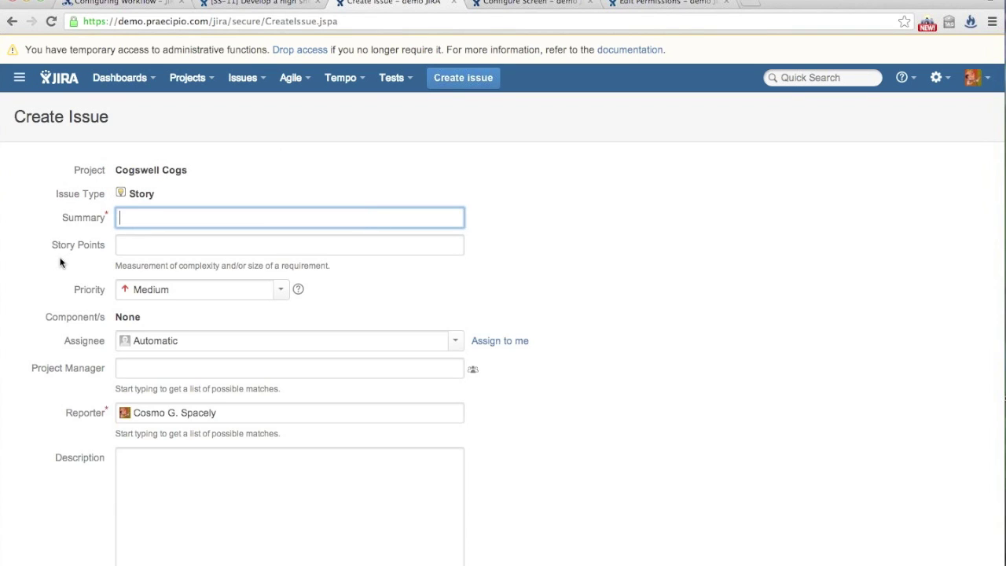
{"action": "scroll", "coordinate": [60, 263], "scroll_direction": "down", "scroll_amount": 1}
{"action": "scroll", "coordinate": [60, 262], "scroll_direction": "down", "scroll_amount": 3}
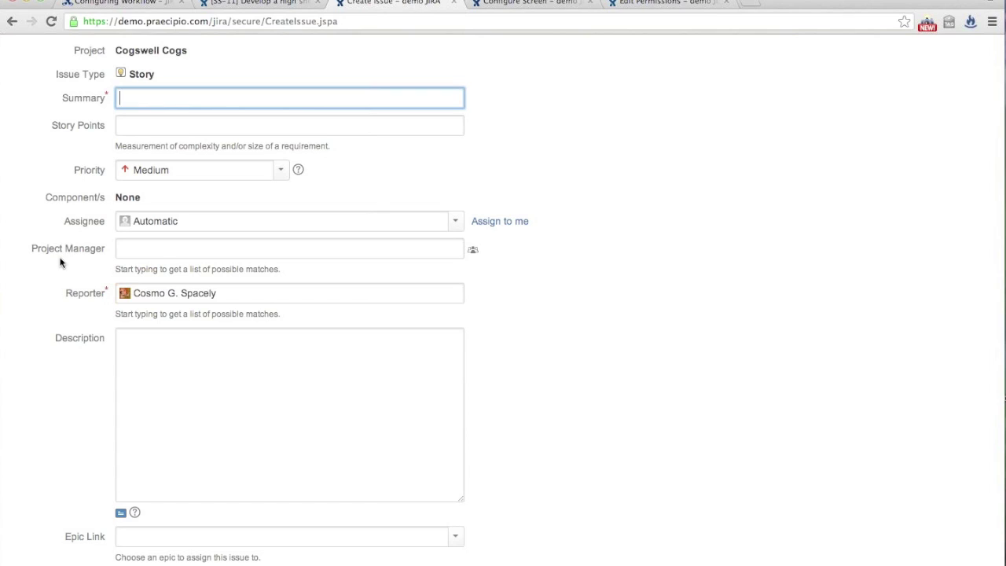
{"action": "left_click", "coordinate": [11, 24]}
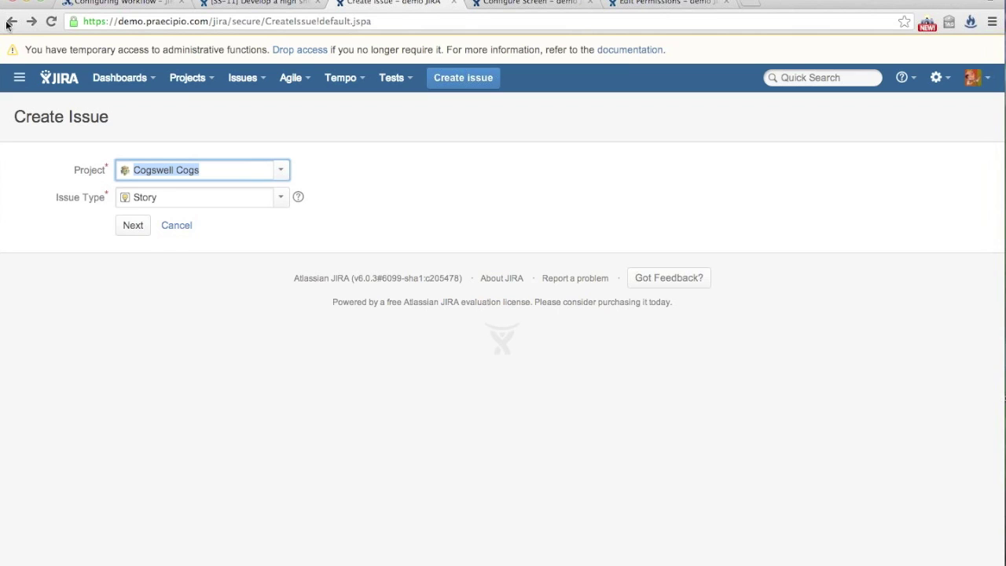
{"action": "left_click", "coordinate": [11, 22]}
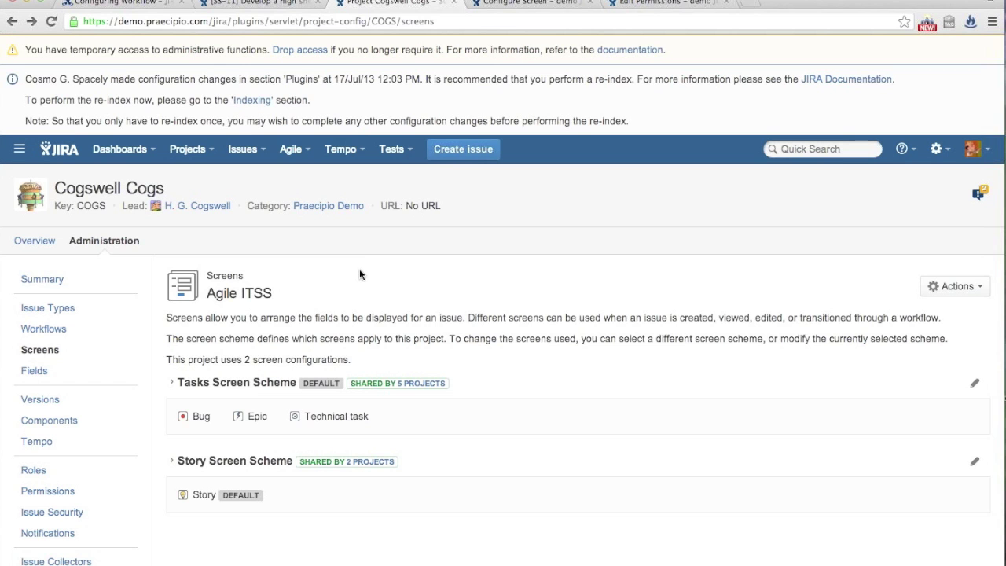
Open the edit form of issue SS-11, examine its fields, and close it without saving
{"action": "scroll", "coordinate": [359, 269], "scroll_direction": "down", "scroll_amount": 1}
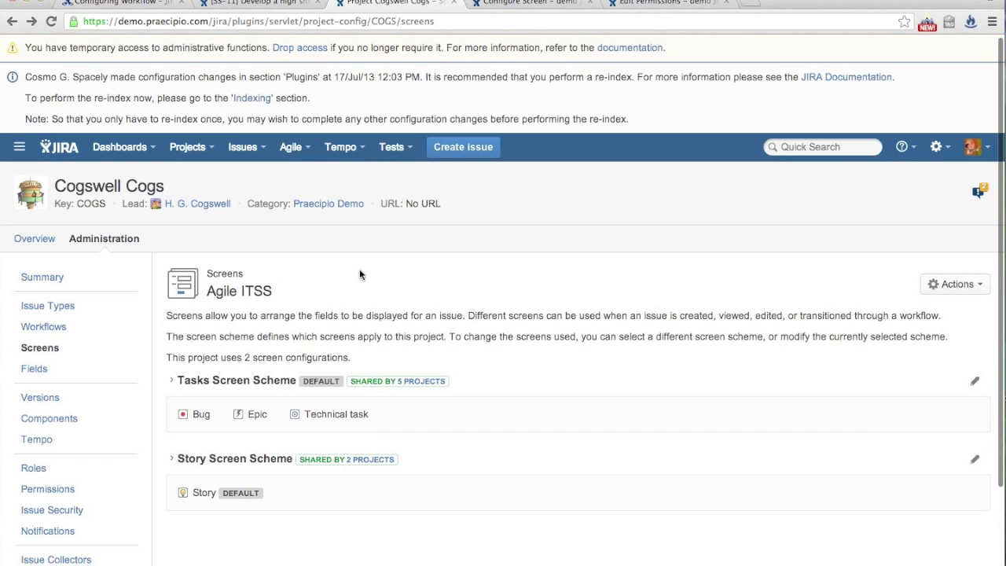
{"action": "scroll", "coordinate": [359, 275], "scroll_direction": "down", "scroll_amount": 1}
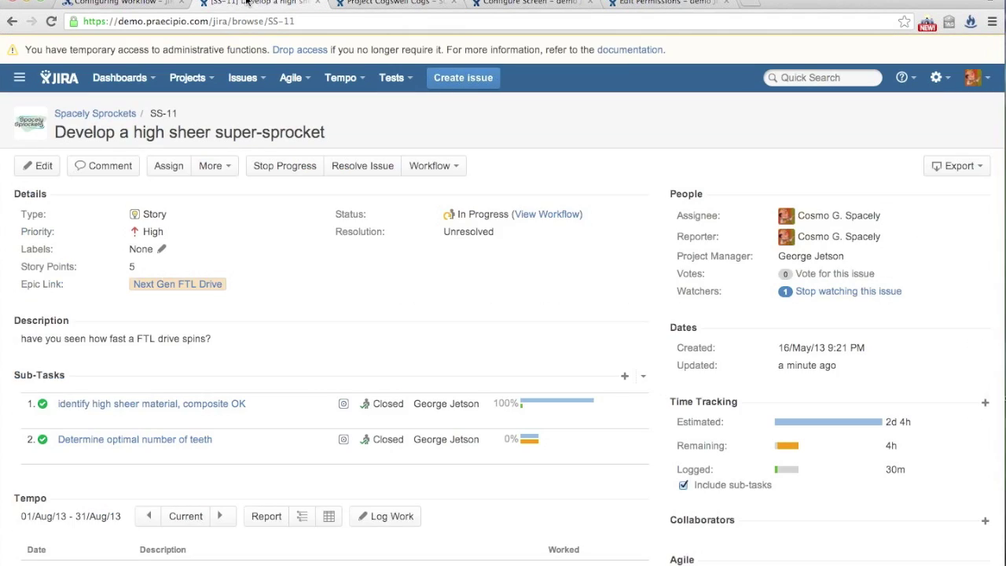
{"action": "left_click", "coordinate": [43, 165]}
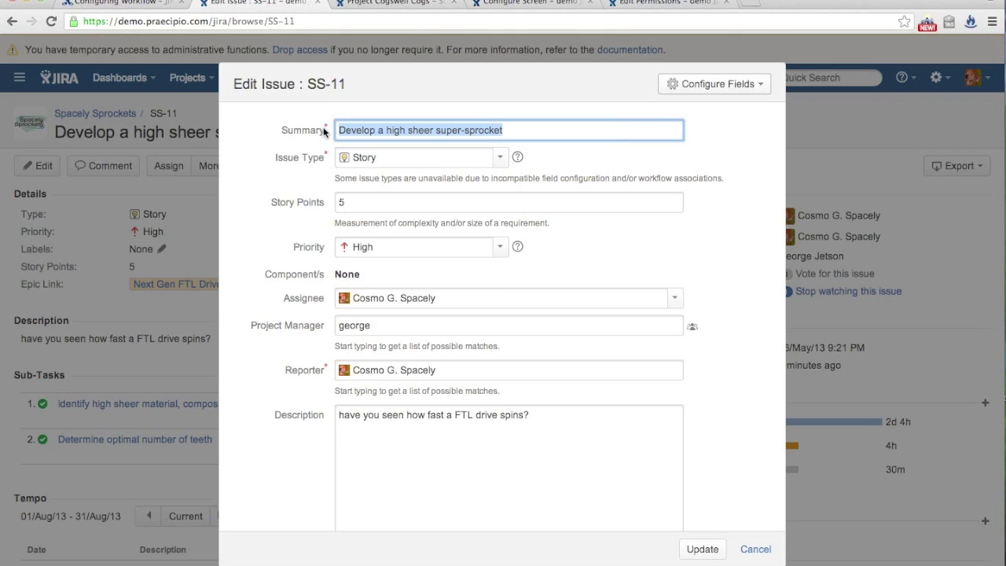
{"action": "key", "text": "Escape"}
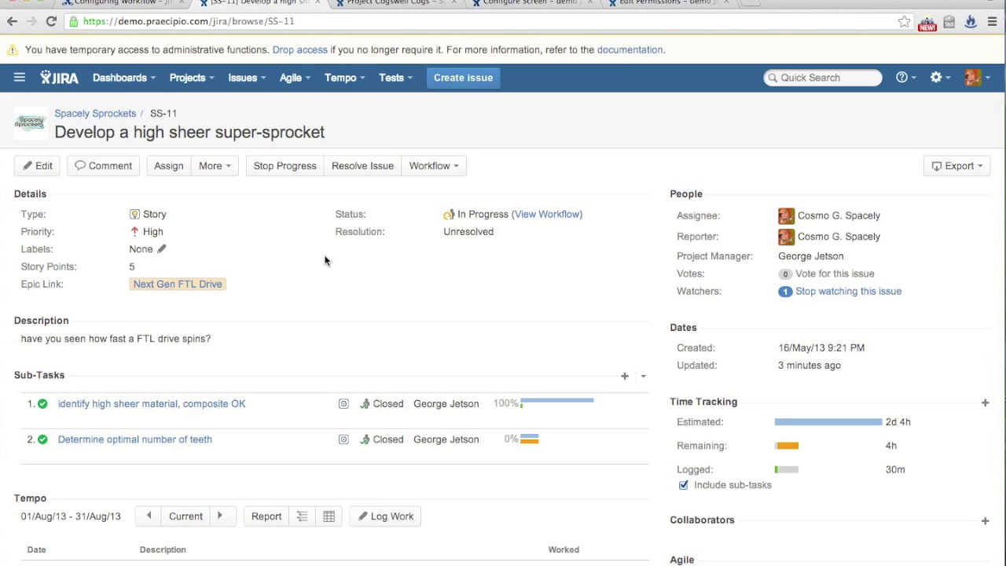
Examine the Cogswell Cogs project's workflows and the issue types assigned to each one
{"action": "left_click", "coordinate": [371, 2]}
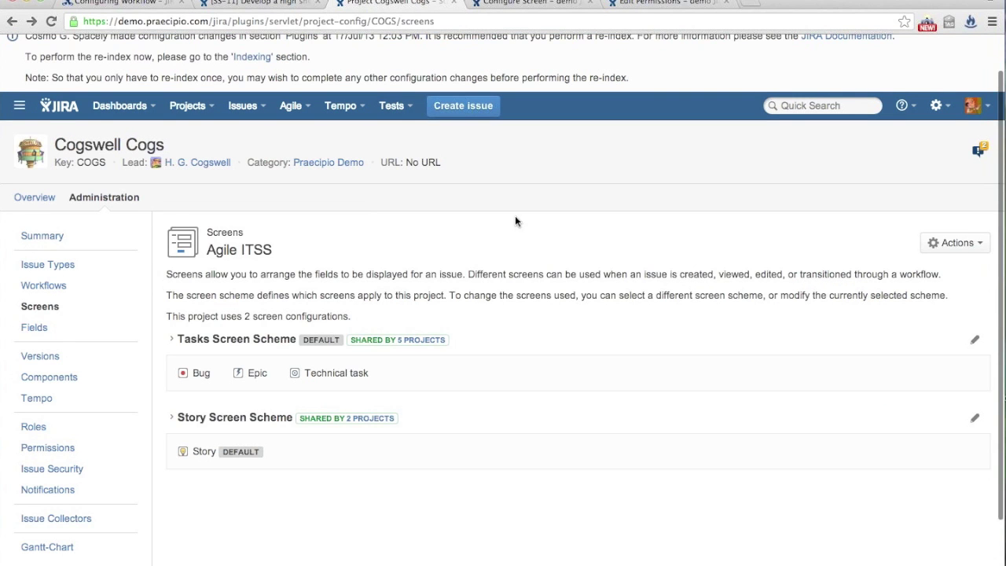
{"action": "scroll", "coordinate": [314, 259], "scroll_direction": "down", "scroll_amount": 1}
{"action": "left_click", "coordinate": [67, 270]}
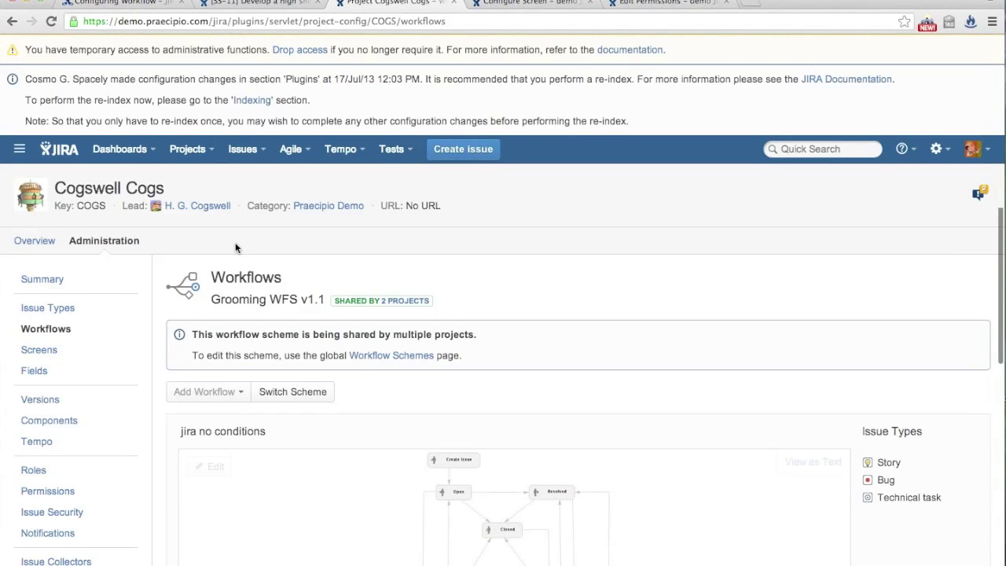
{"action": "scroll", "coordinate": [235, 242], "scroll_direction": "down", "scroll_amount": 1}
{"action": "scroll", "coordinate": [235, 246], "scroll_direction": "down", "scroll_amount": 3}
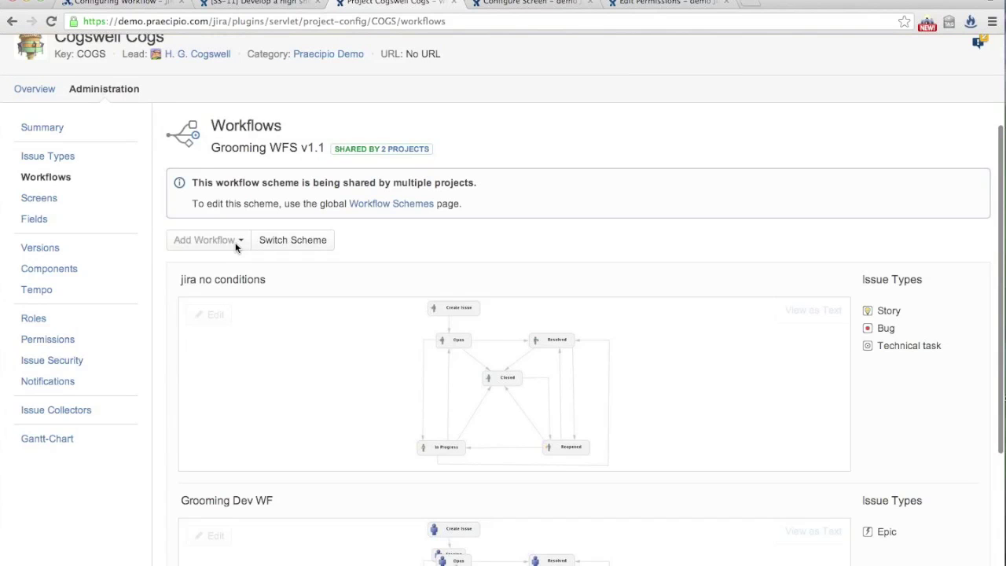
{"action": "scroll", "coordinate": [236, 245], "scroll_direction": "down", "scroll_amount": 2}
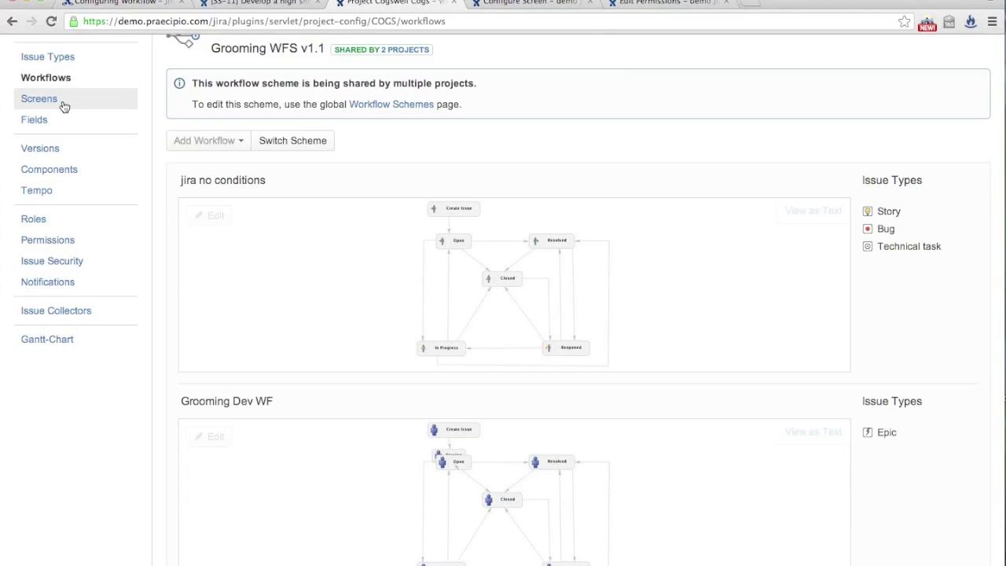
{"action": "scroll", "coordinate": [734, 175], "scroll_direction": "down", "scroll_amount": 1}
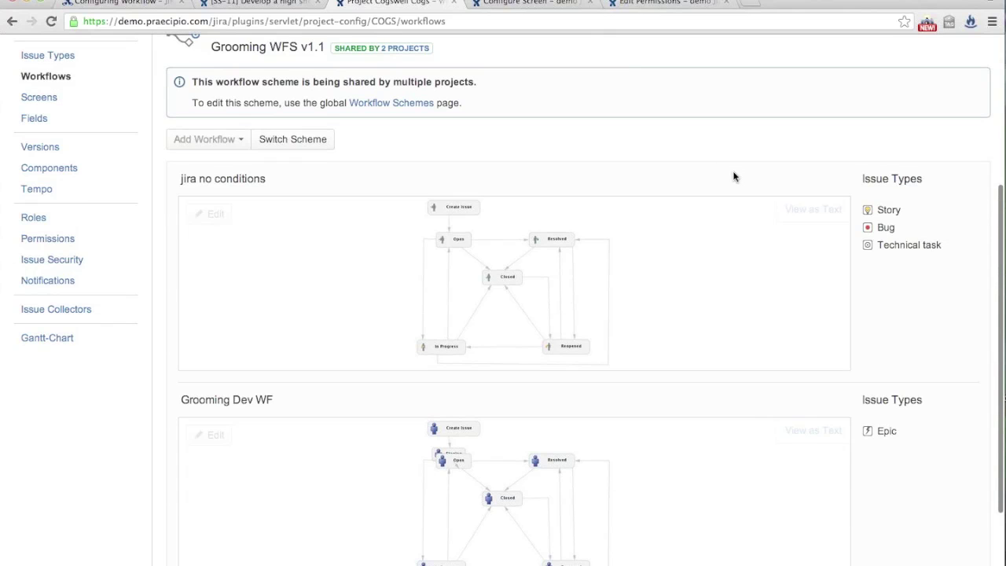
{"action": "scroll", "coordinate": [733, 175], "scroll_direction": "down", "scroll_amount": 3}
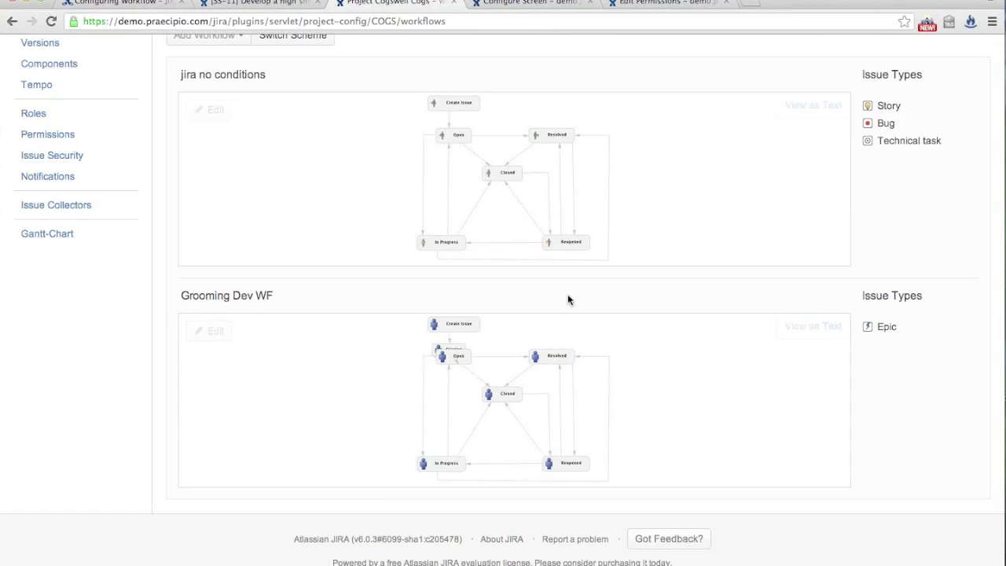
{"action": "scroll", "coordinate": [567, 299], "scroll_direction": "down", "scroll_amount": 1}
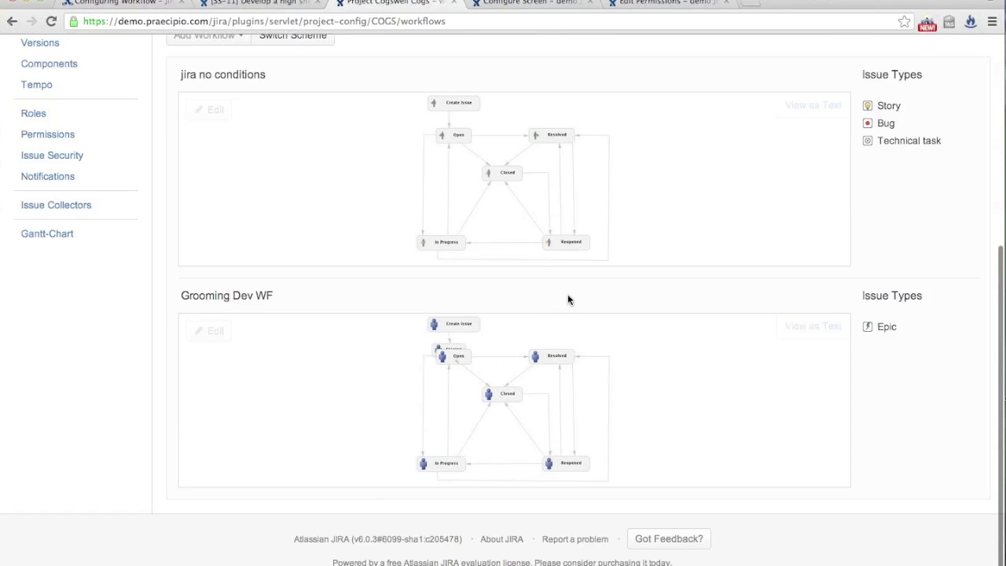
{"action": "scroll", "coordinate": [567, 299], "scroll_direction": "up", "scroll_amount": 3}
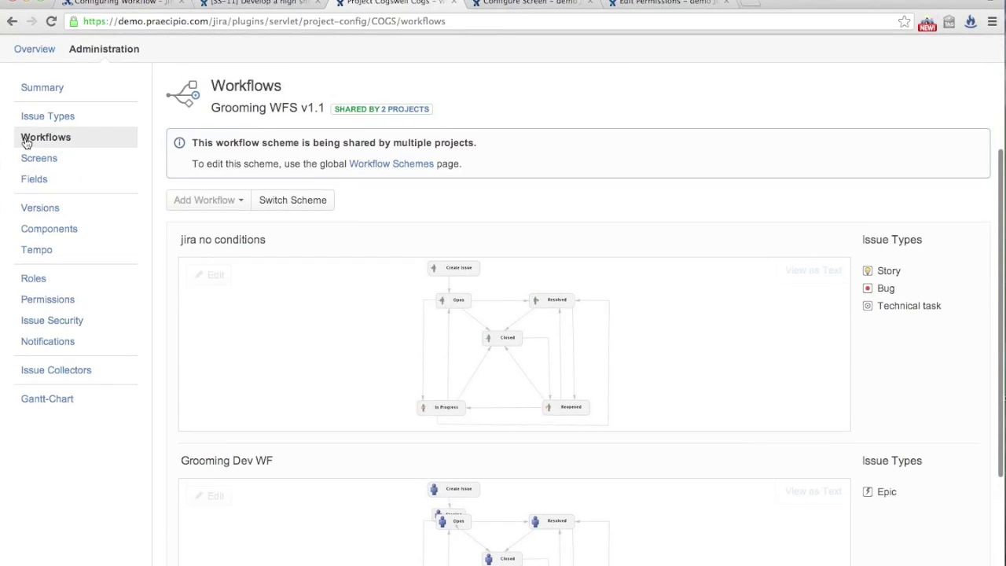
{"action": "scroll", "coordinate": [26, 141], "scroll_direction": "up", "scroll_amount": 1}
{"action": "scroll", "coordinate": [26, 142], "scroll_direction": "up", "scroll_amount": 2}
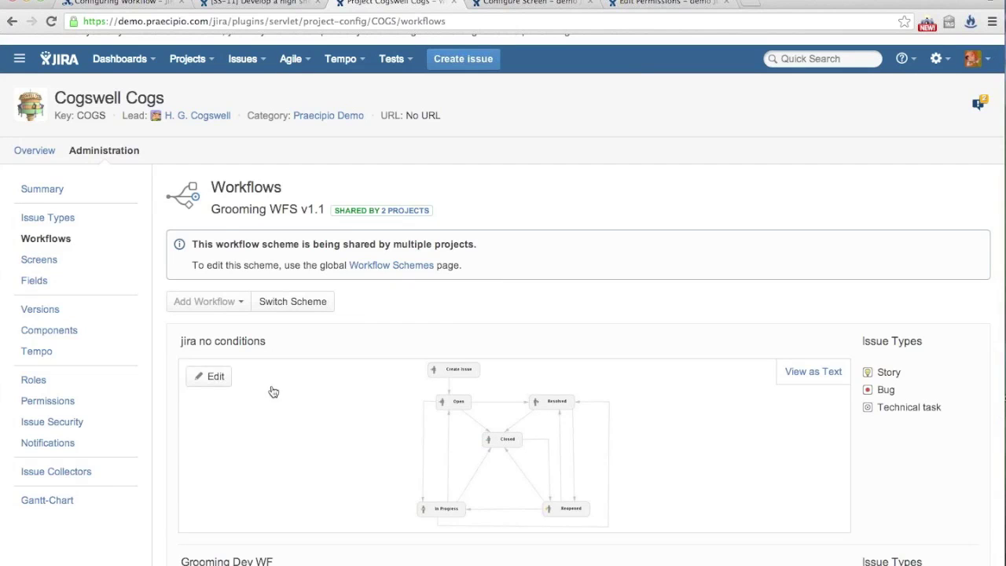
{"action": "scroll", "coordinate": [272, 389], "scroll_direction": "down", "scroll_amount": 1}
{"action": "scroll", "coordinate": [273, 391], "scroll_direction": "down", "scroll_amount": 2}
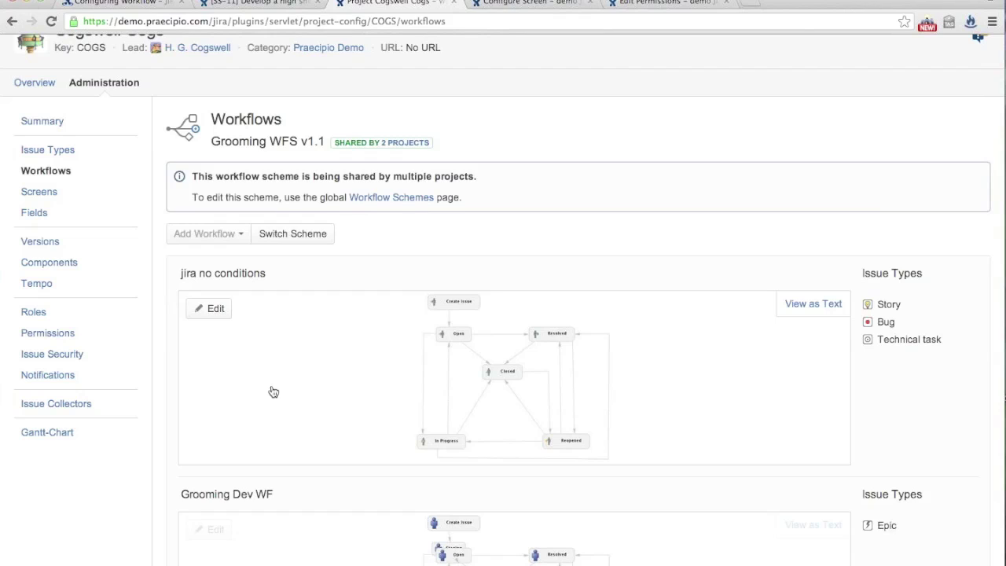
Open the jira no conditions workflow for editing and review its steps and transitions
{"action": "left_click", "coordinate": [216, 308]}
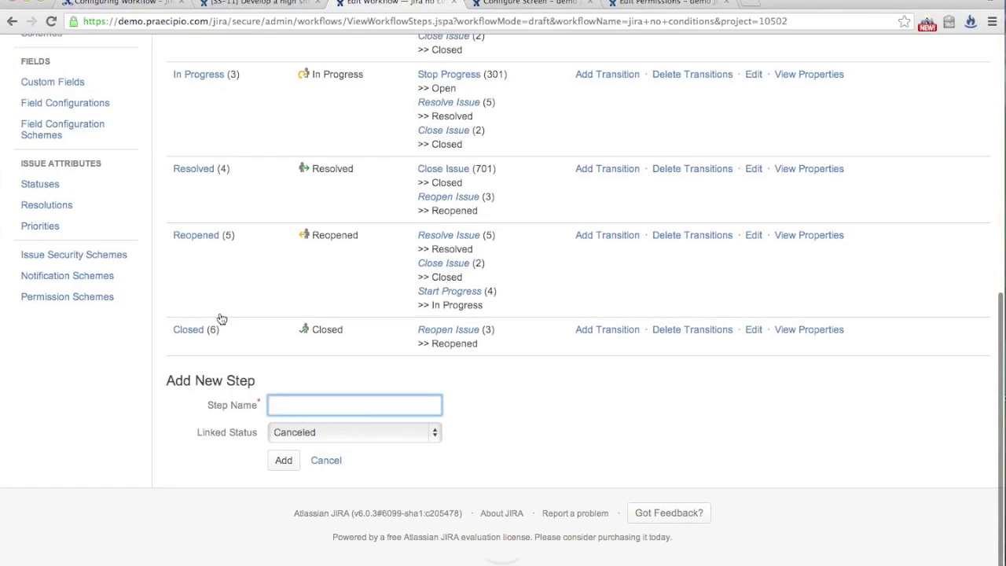
{"action": "scroll", "coordinate": [222, 318], "scroll_direction": "up", "scroll_amount": 4}
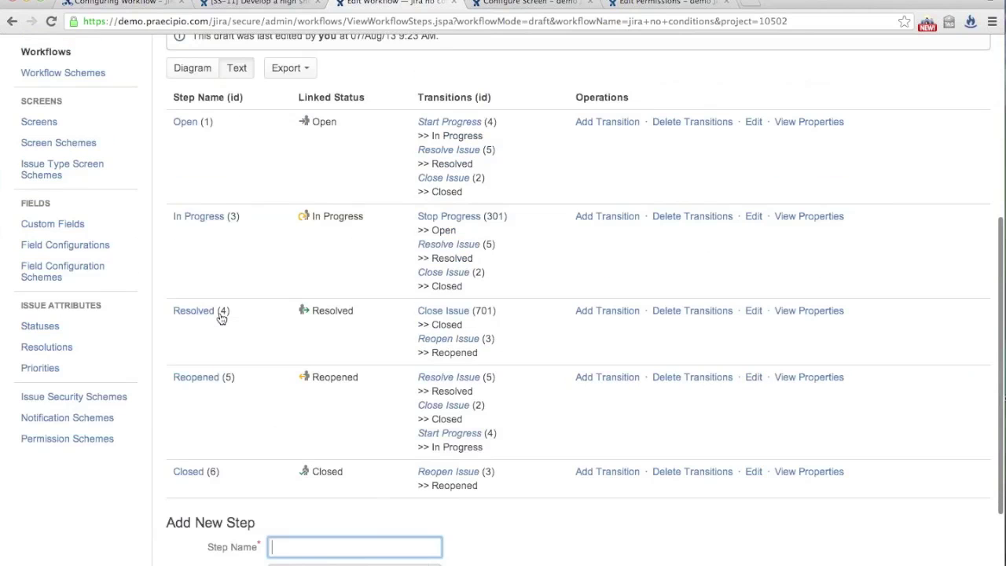
{"action": "scroll", "coordinate": [221, 318], "scroll_direction": "up", "scroll_amount": 1}
{"action": "scroll", "coordinate": [221, 319], "scroll_direction": "up", "scroll_amount": 1}
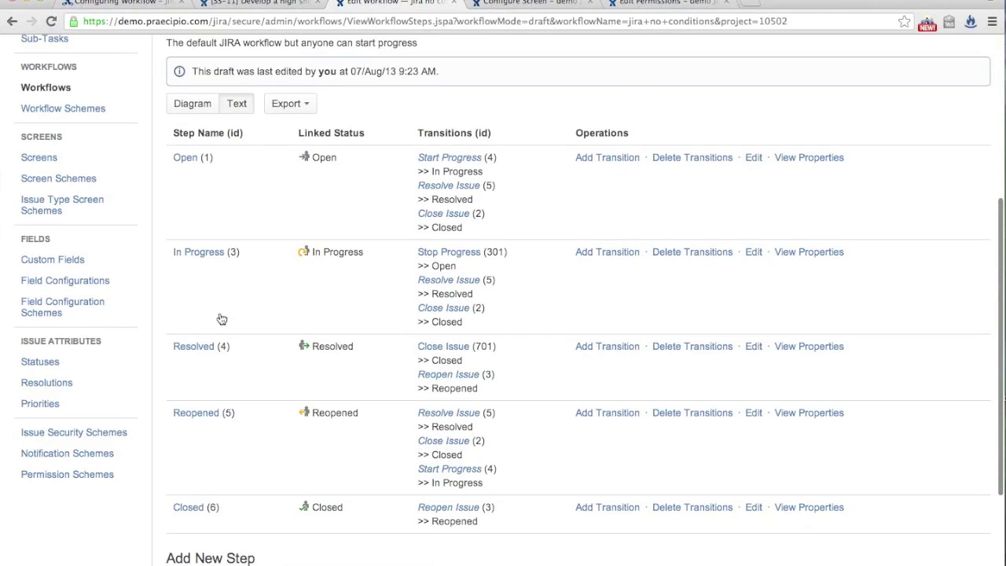
{"action": "scroll", "coordinate": [222, 318], "scroll_direction": "up", "scroll_amount": 2}
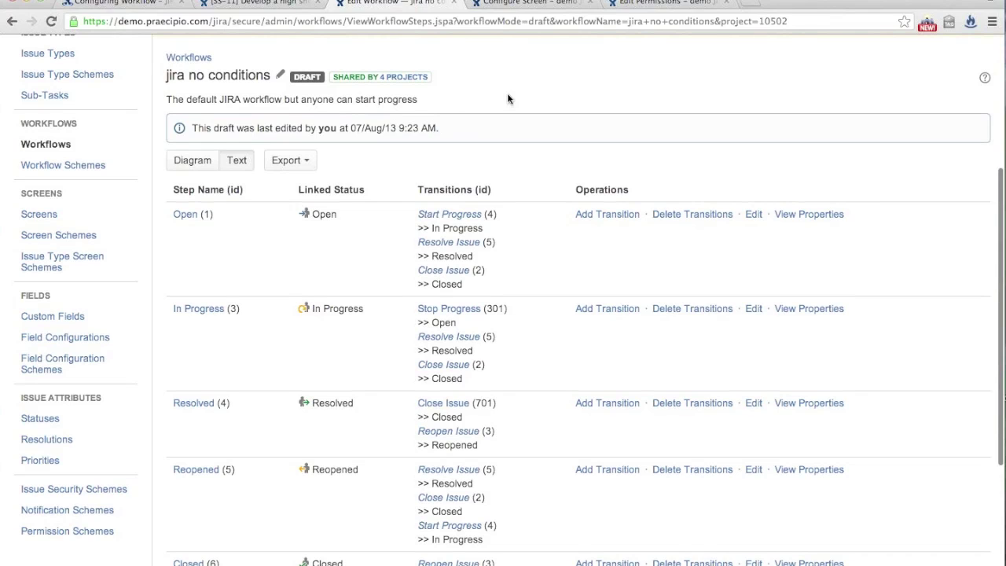
Check the fields configured on the Workflow Screen and review the steps and transitions of the jira no conditions draft
{"action": "scroll", "coordinate": [507, 98], "scroll_direction": "up", "scroll_amount": 1}
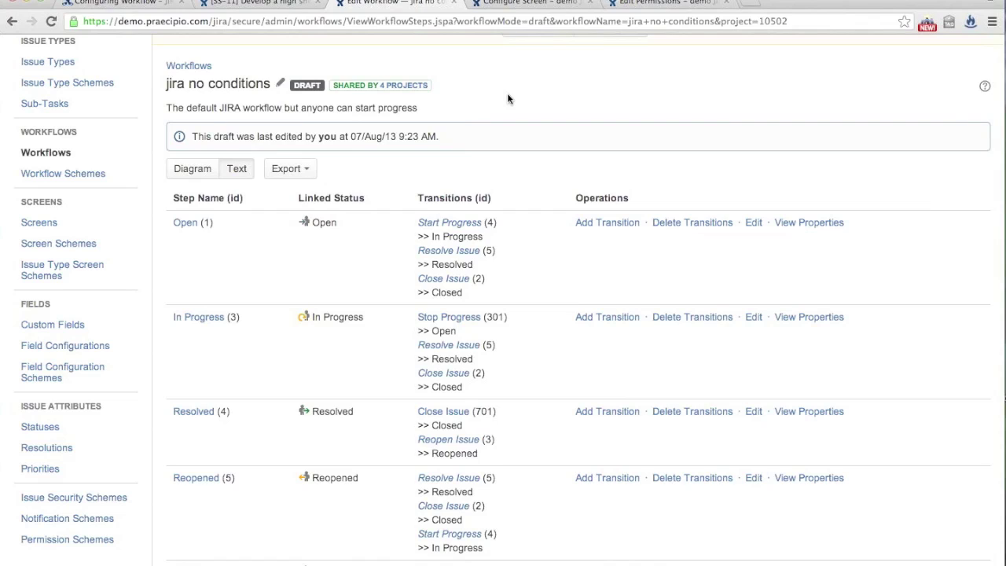
{"action": "left_click", "coordinate": [505, 6]}
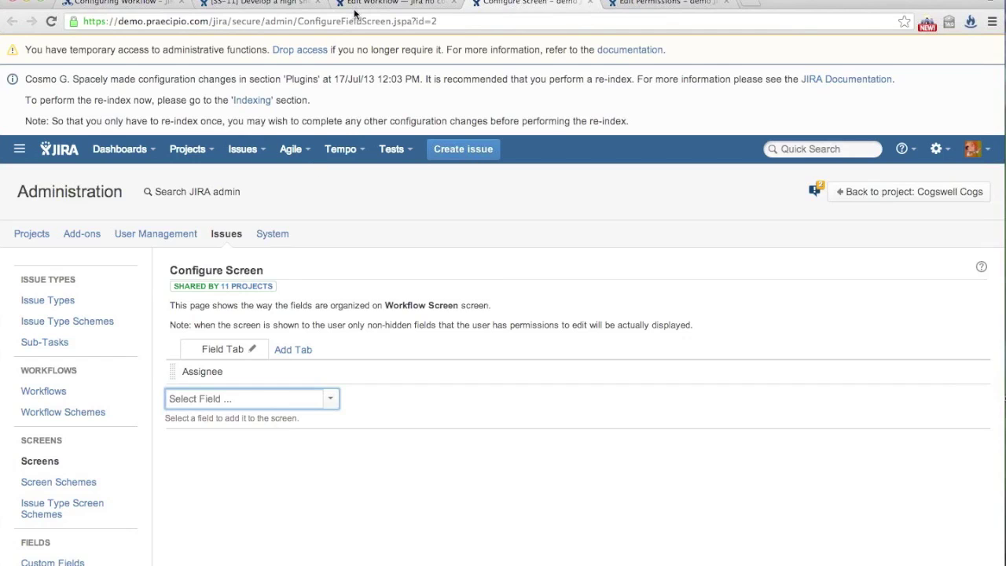
{"action": "left_click", "coordinate": [355, 6]}
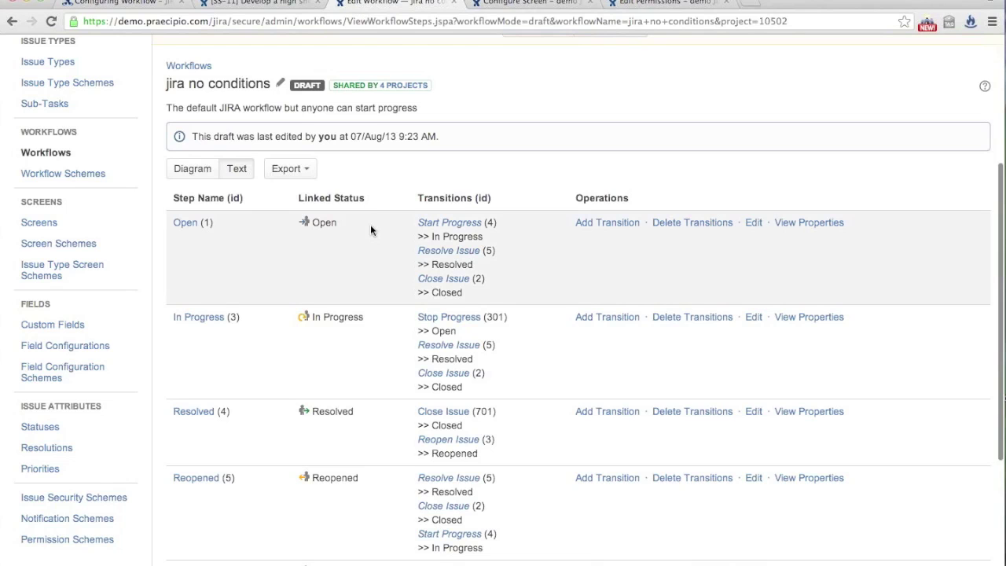
{"action": "scroll", "coordinate": [370, 224], "scroll_direction": "down", "scroll_amount": 3}
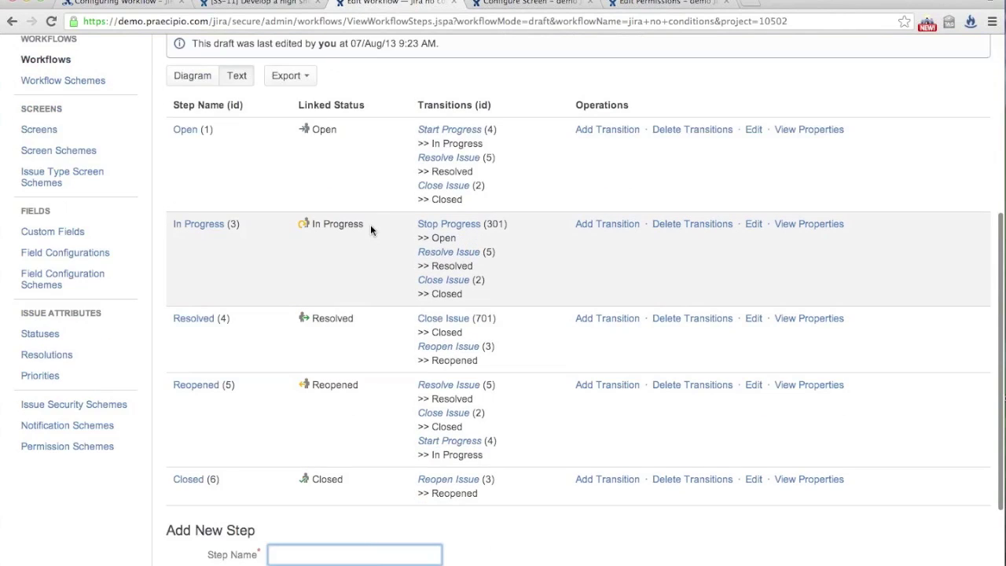
{"action": "scroll", "coordinate": [370, 224], "scroll_direction": "down", "scroll_amount": 2}
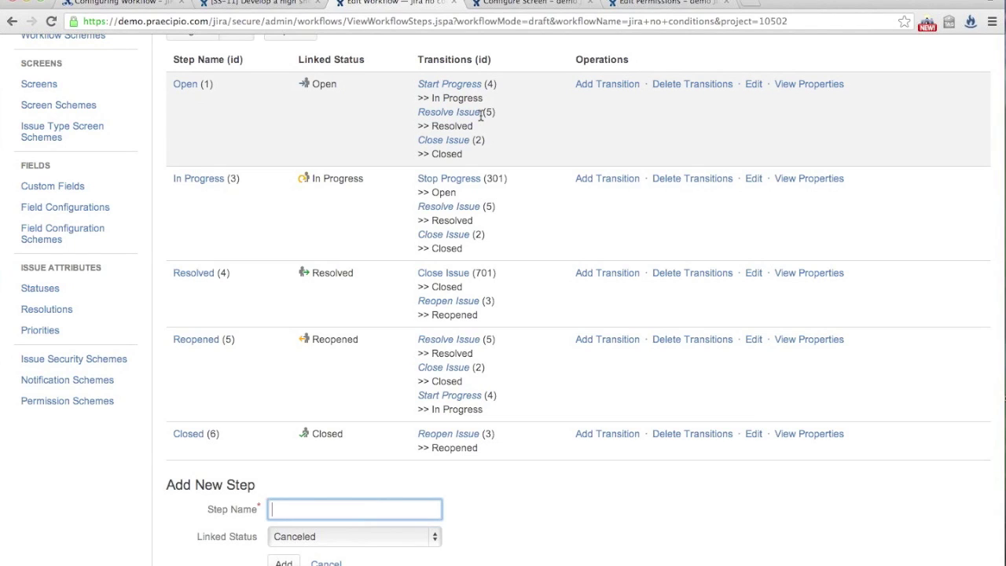
Stop progress on issue SS-11 and return to the steps of the jira no conditions draft workflow
{"action": "left_click", "coordinate": [266, 2]}
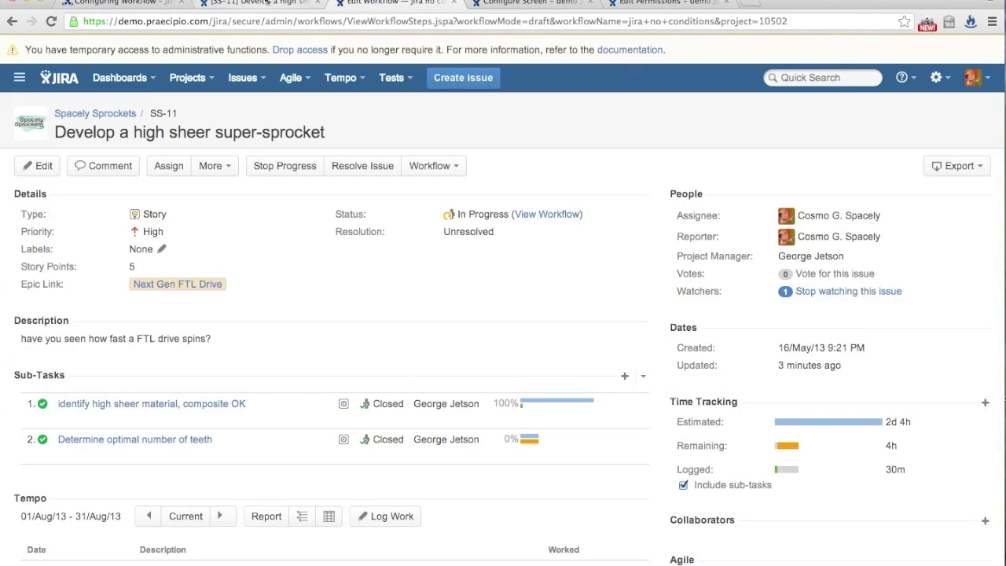
{"action": "left_click", "coordinate": [276, 169]}
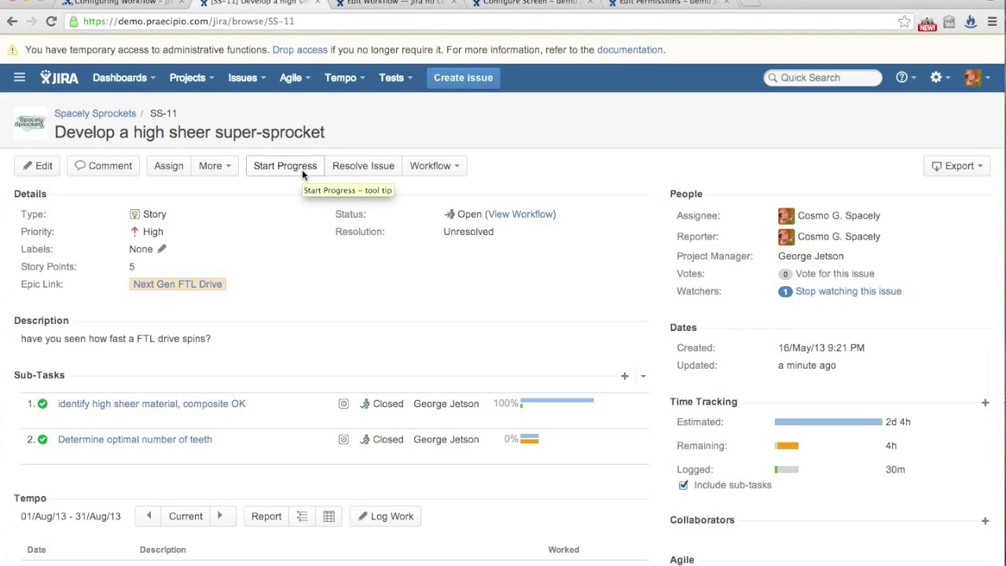
{"action": "left_click", "coordinate": [349, 5]}
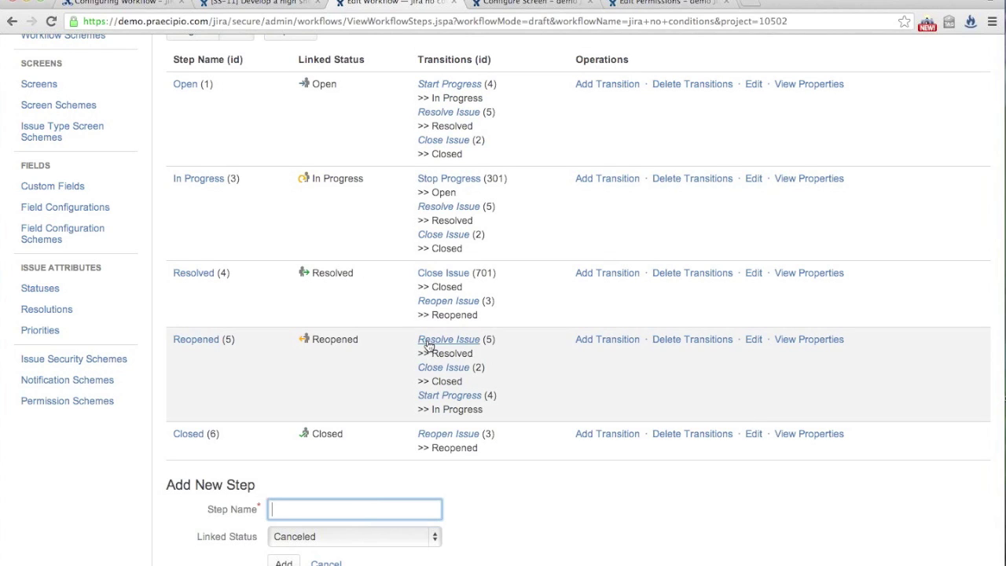
Open the form for adding a transition from the Open step, examine its options, and cancel it
{"action": "left_click", "coordinate": [606, 85]}
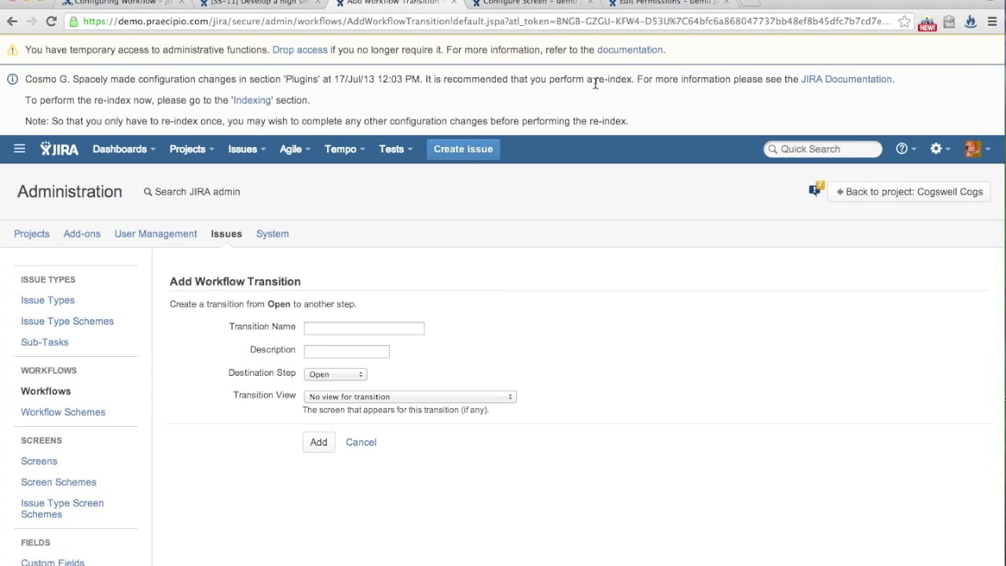
{"action": "left_click", "coordinate": [357, 442]}
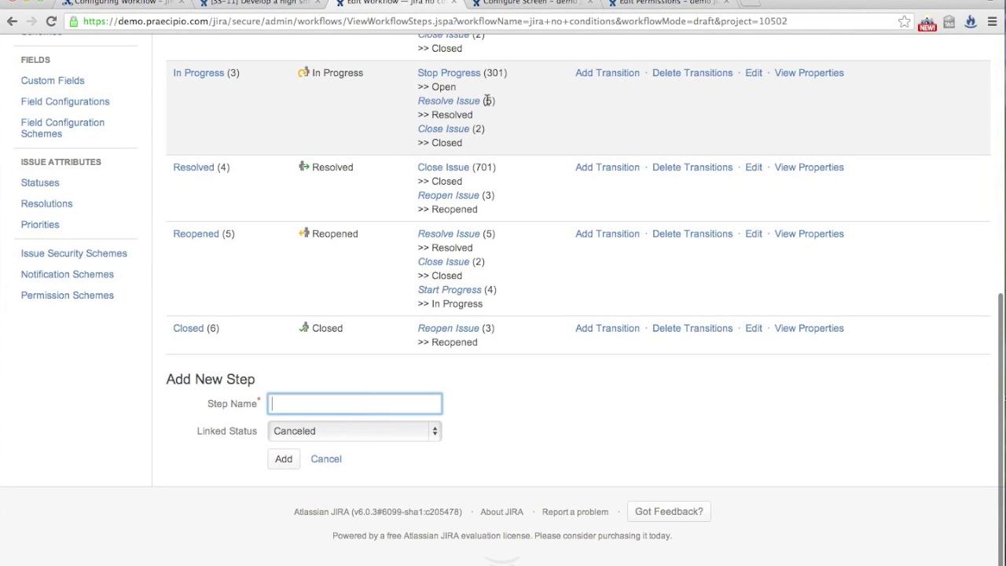
{"action": "scroll", "coordinate": [487, 102], "scroll_direction": "up", "scroll_amount": 2}
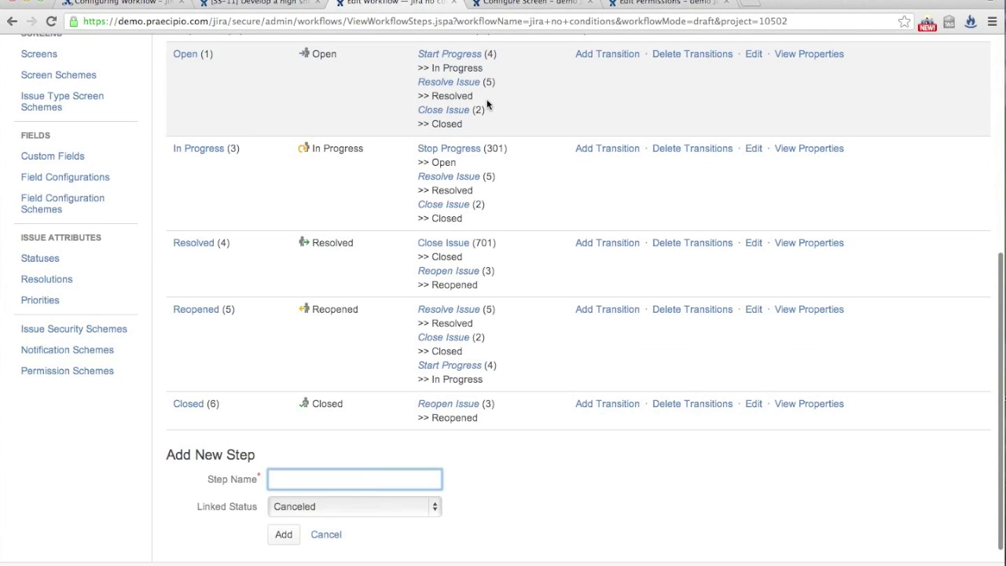
{"action": "scroll", "coordinate": [511, 101], "scroll_direction": "up", "scroll_amount": 1}
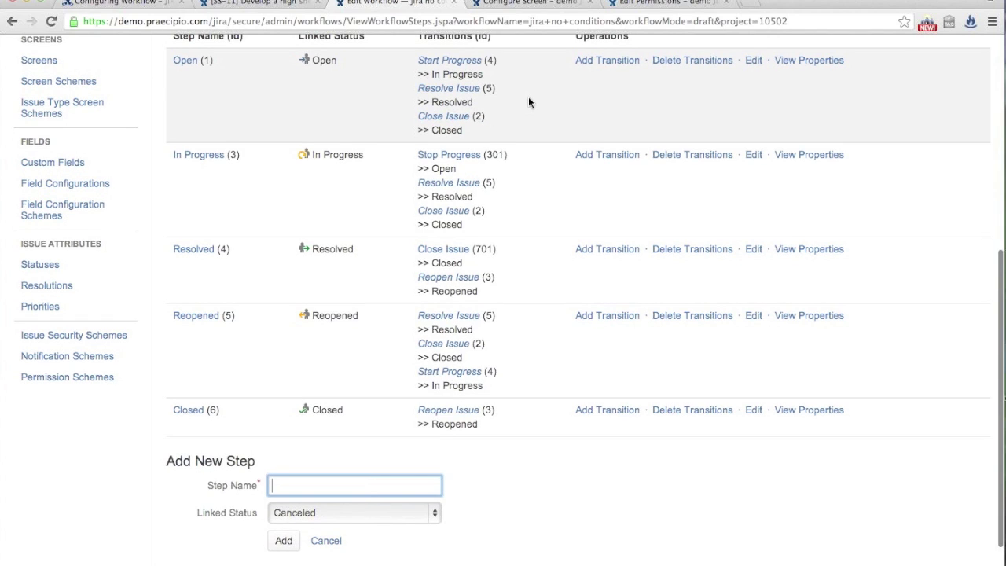
{"action": "scroll", "coordinate": [528, 97], "scroll_direction": "up", "scroll_amount": 2}
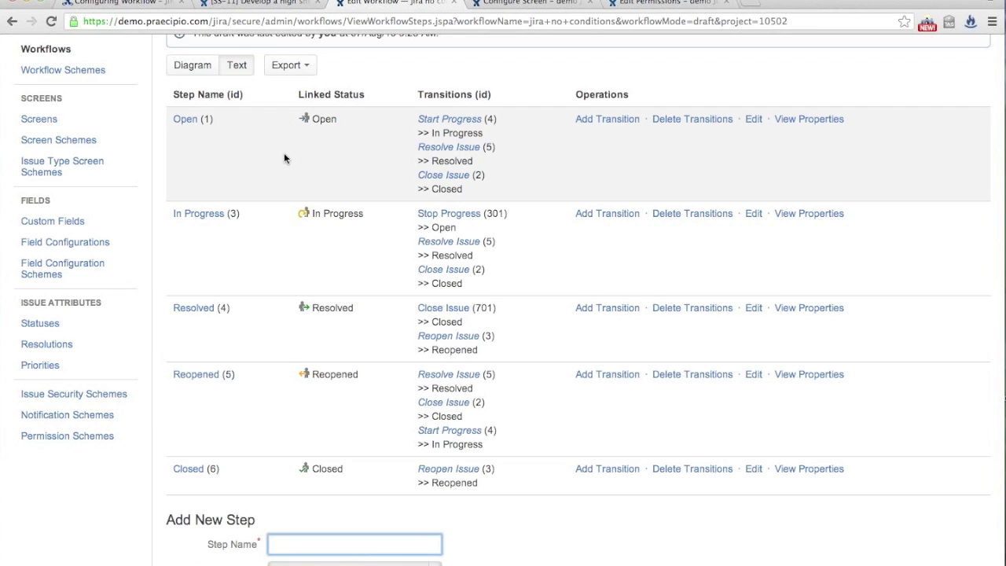
Open the Start Progress transition from the Open step and compare its description with the tooltip shown on issue SS-11
{"action": "left_click", "coordinate": [441, 123]}
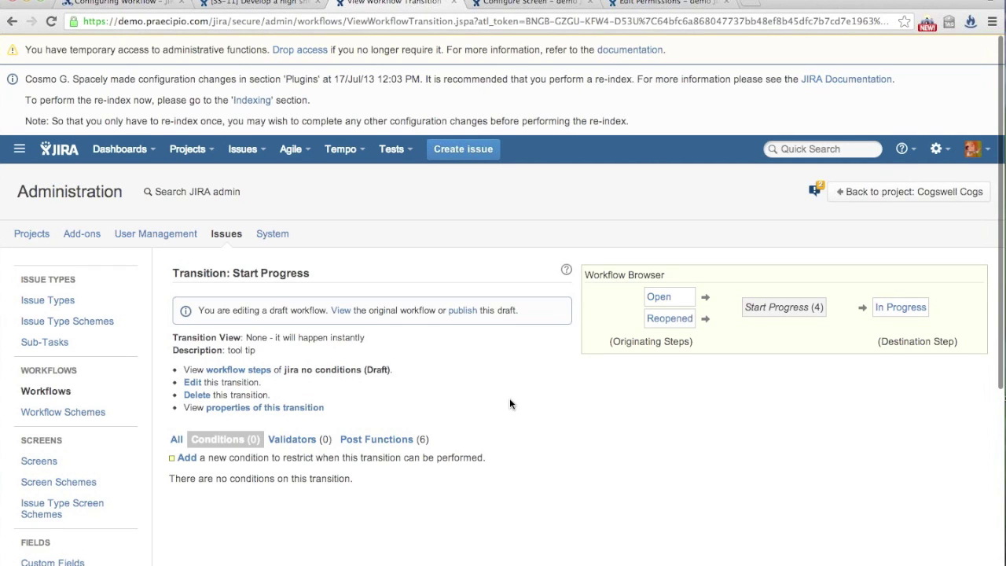
{"action": "scroll", "coordinate": [510, 403], "scroll_direction": "down", "scroll_amount": 2}
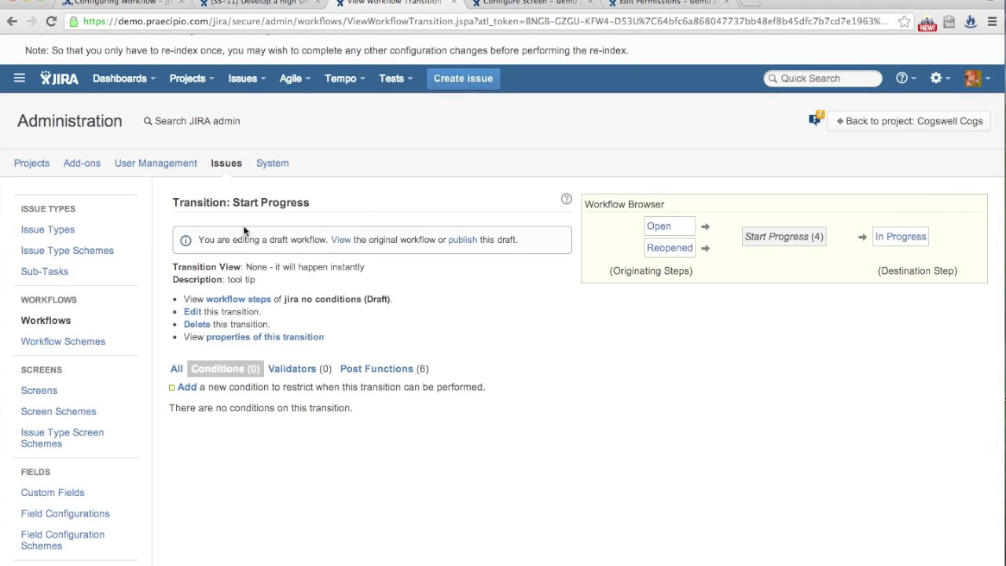
{"action": "left_click", "coordinate": [233, 4]}
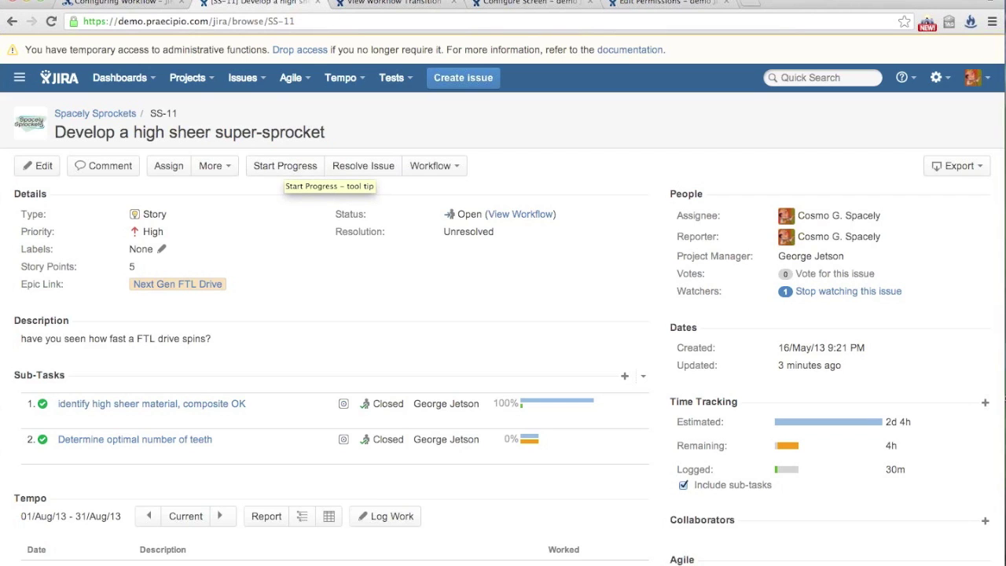
{"action": "left_click", "coordinate": [385, 3]}
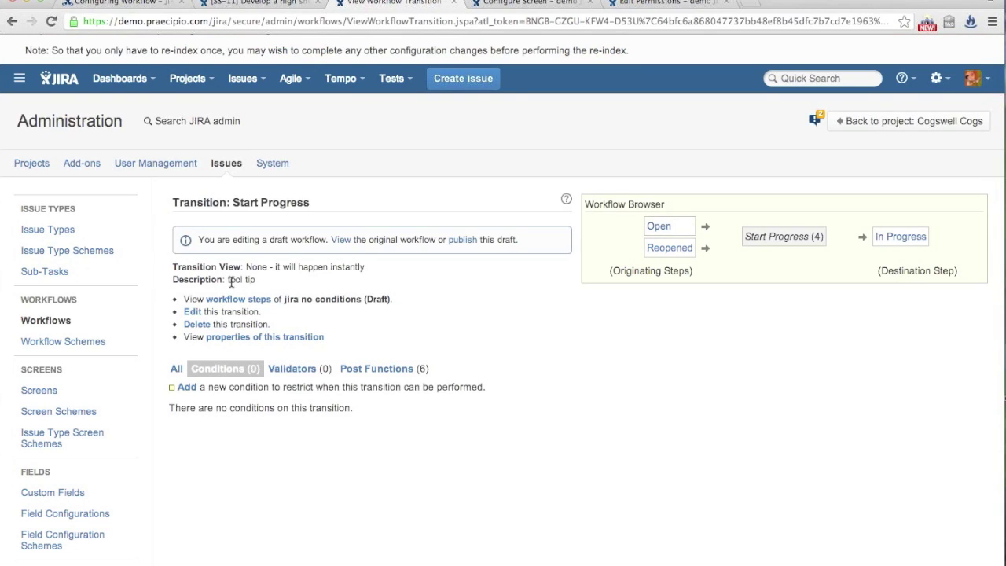
{"action": "left_click_drag", "start_coordinate": [226, 280], "coordinate": [277, 279]}
{"action": "left_click", "coordinate": [508, 332]}
Examine the Start Progress transition's conditions and open the list of condition types that can be added
{"action": "scroll", "coordinate": [507, 339], "scroll_direction": "down", "scroll_amount": 1}
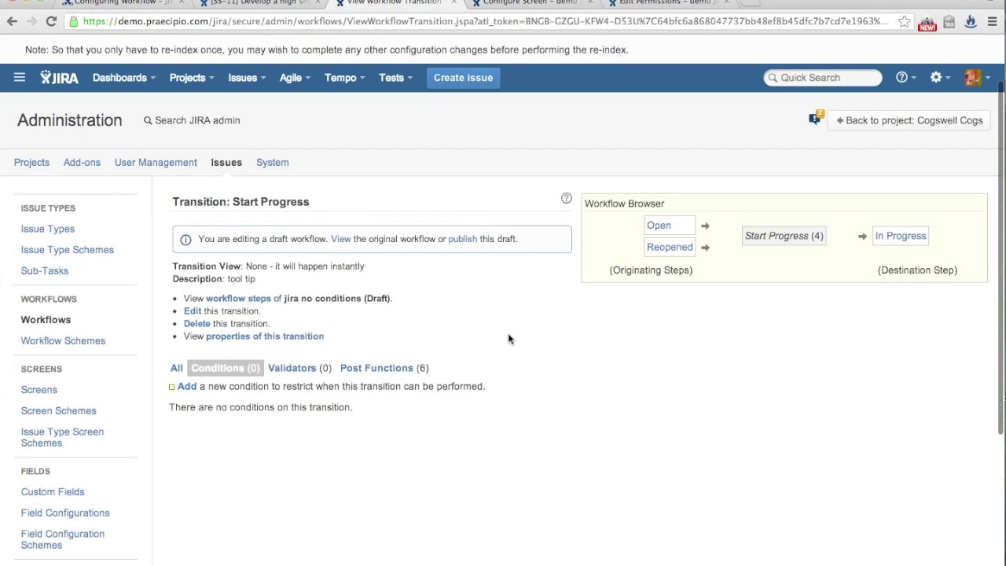
{"action": "scroll", "coordinate": [507, 339], "scroll_direction": "down", "scroll_amount": 2}
{"action": "scroll", "coordinate": [508, 338], "scroll_direction": "down", "scroll_amount": 1}
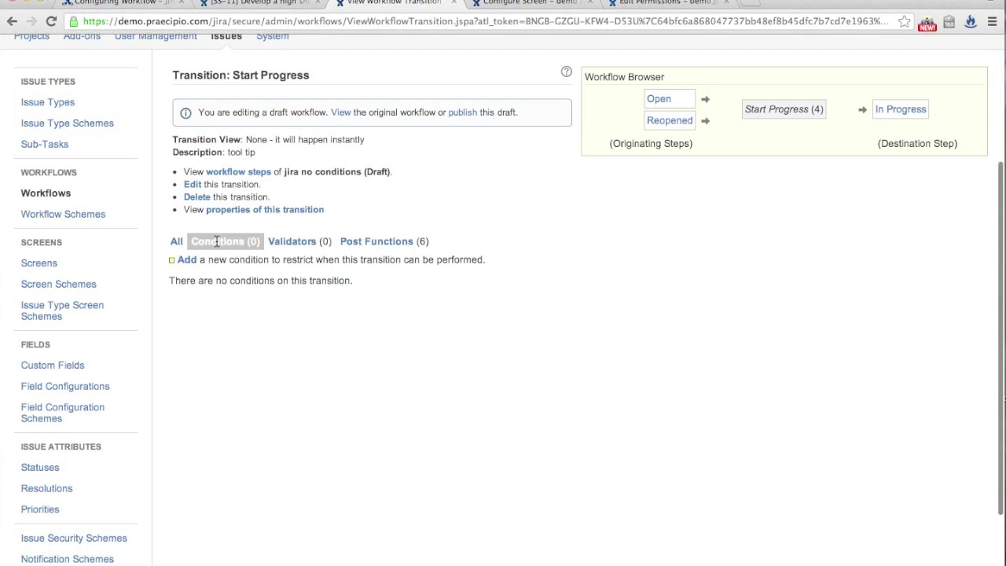
{"action": "scroll", "coordinate": [218, 247], "scroll_direction": "up", "scroll_amount": 1}
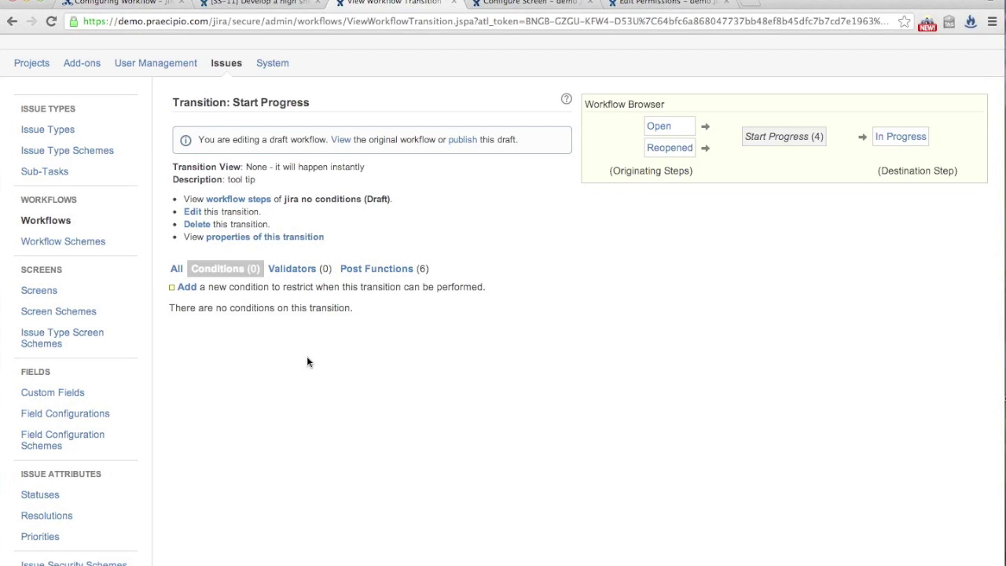
{"action": "left_click", "coordinate": [187, 288]}
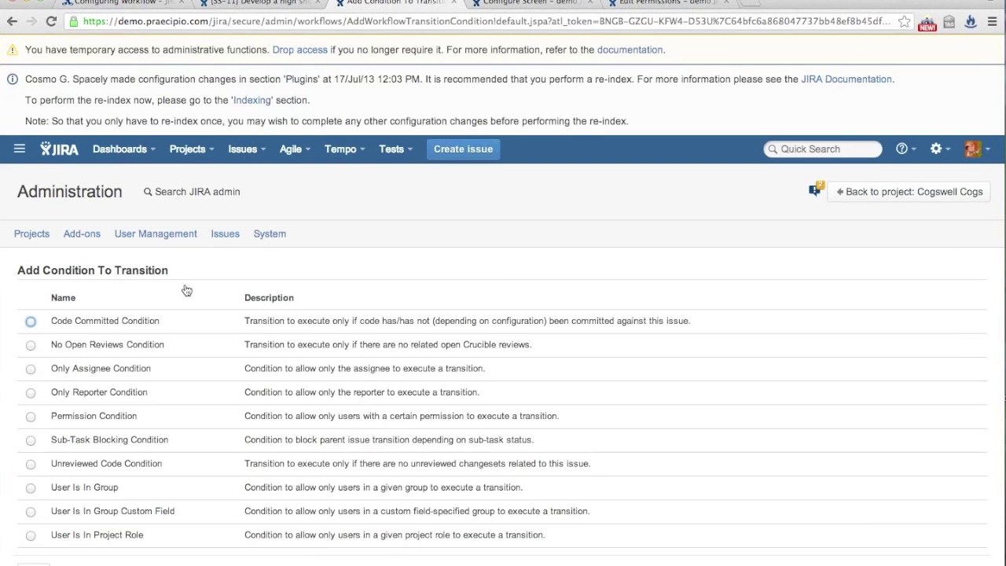
{"action": "scroll", "coordinate": [186, 290], "scroll_direction": "down", "scroll_amount": 1}
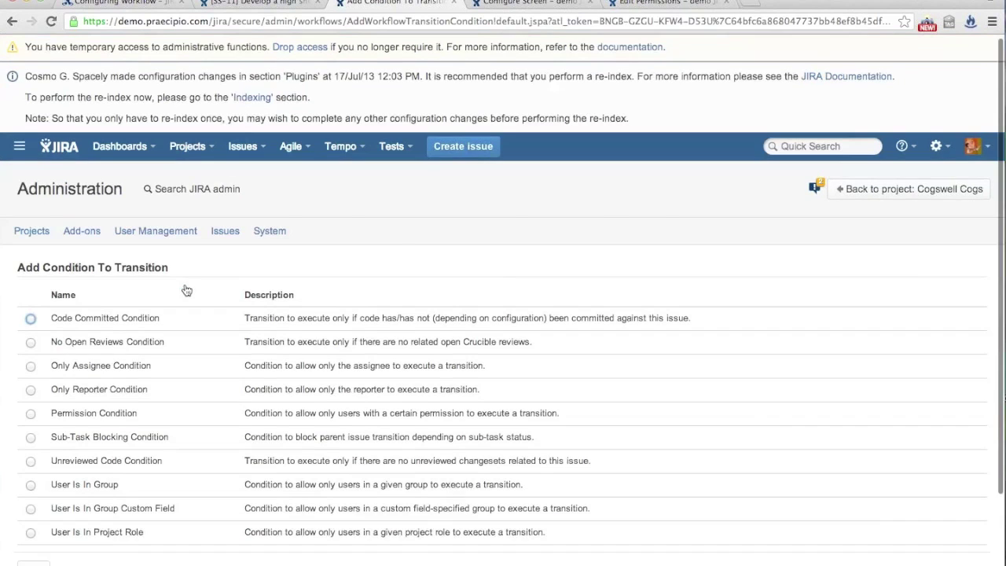
{"action": "scroll", "coordinate": [186, 290], "scroll_direction": "down", "scroll_amount": 3}
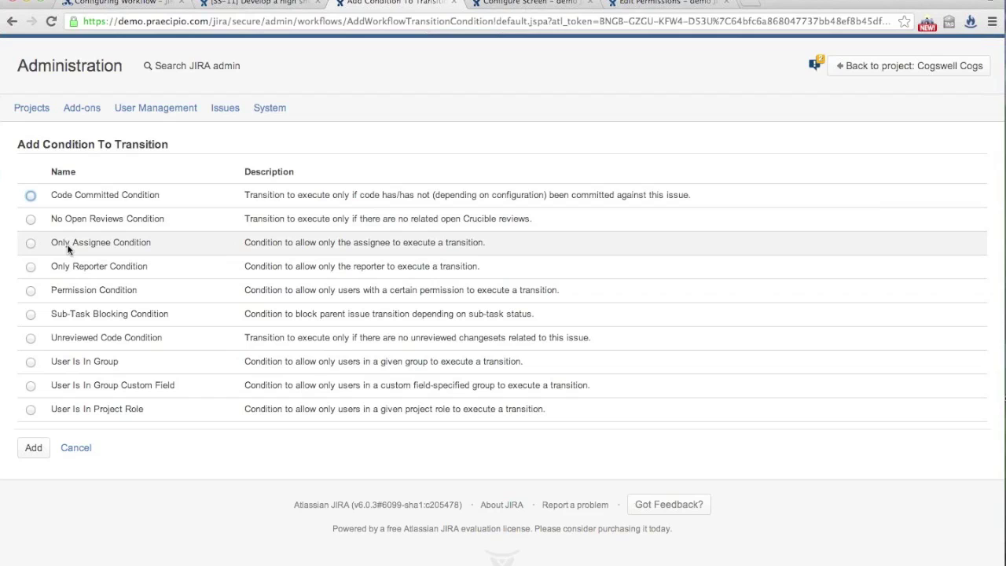
Reassign issue SS-11 to a different user and save the new assignee
{"action": "left_click", "coordinate": [231, 4]}
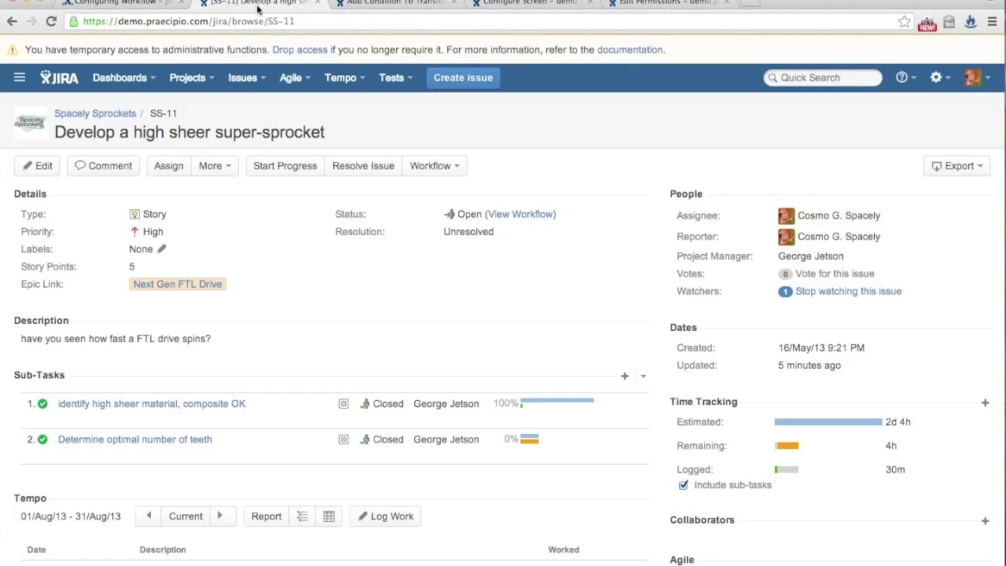
{"action": "left_click", "coordinate": [827, 220]}
{"action": "type", "text": "el"}
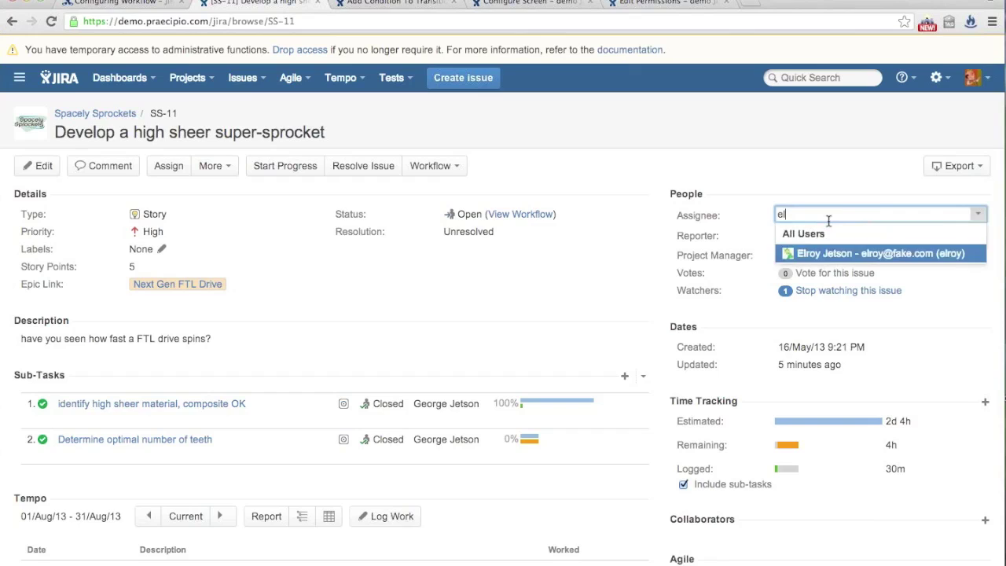
{"action": "key", "text": "Return"}
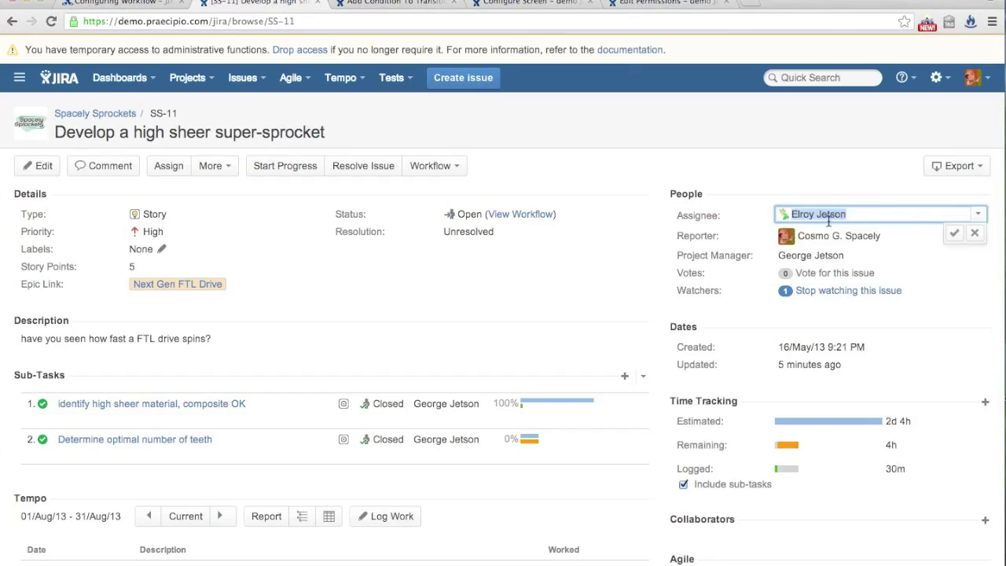
{"action": "left_click", "coordinate": [953, 233]}
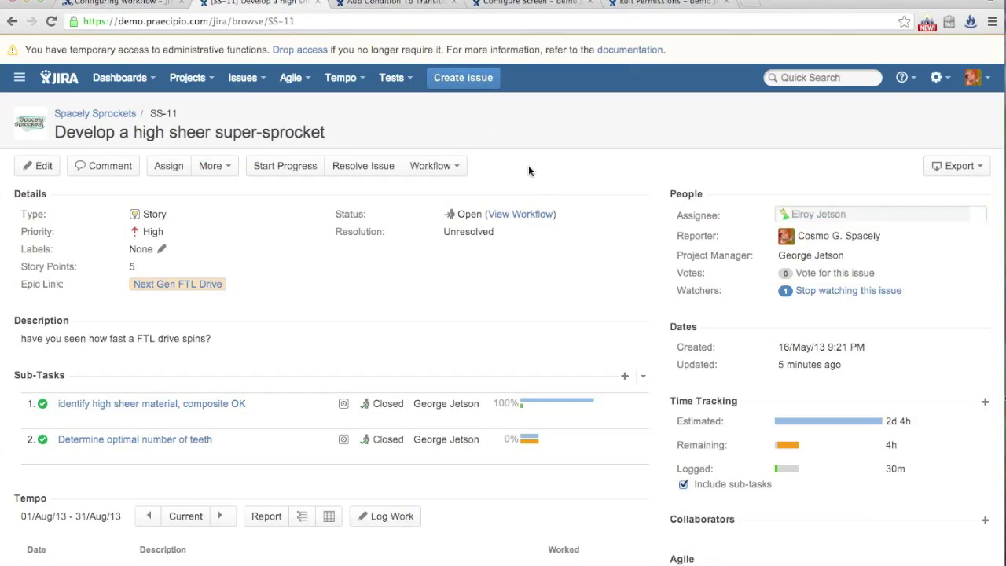
Add the Only Assignee Condition to the Start Progress transition
{"action": "left_click", "coordinate": [365, 2]}
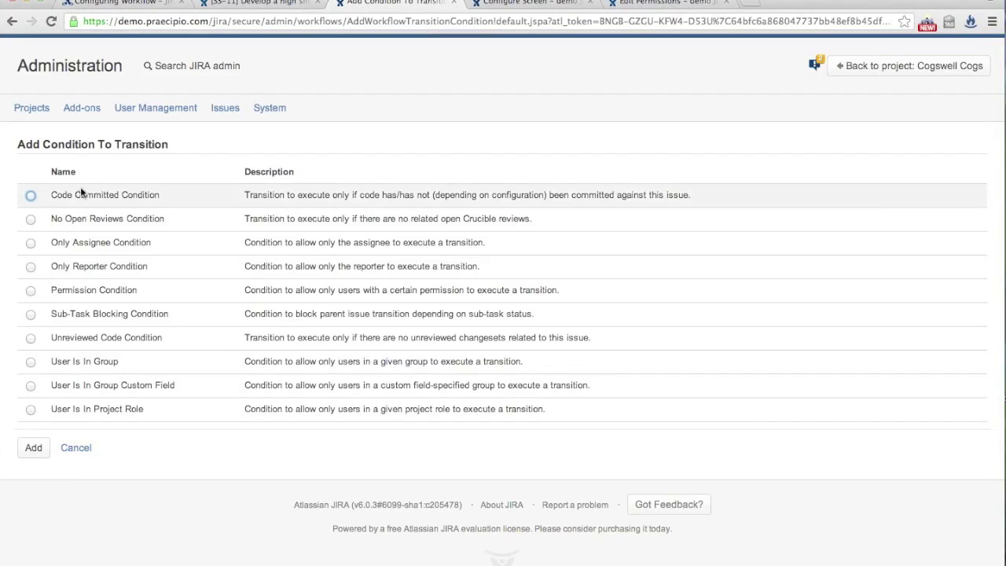
{"action": "left_click", "coordinate": [76, 242]}
{"action": "left_click", "coordinate": [33, 449]}
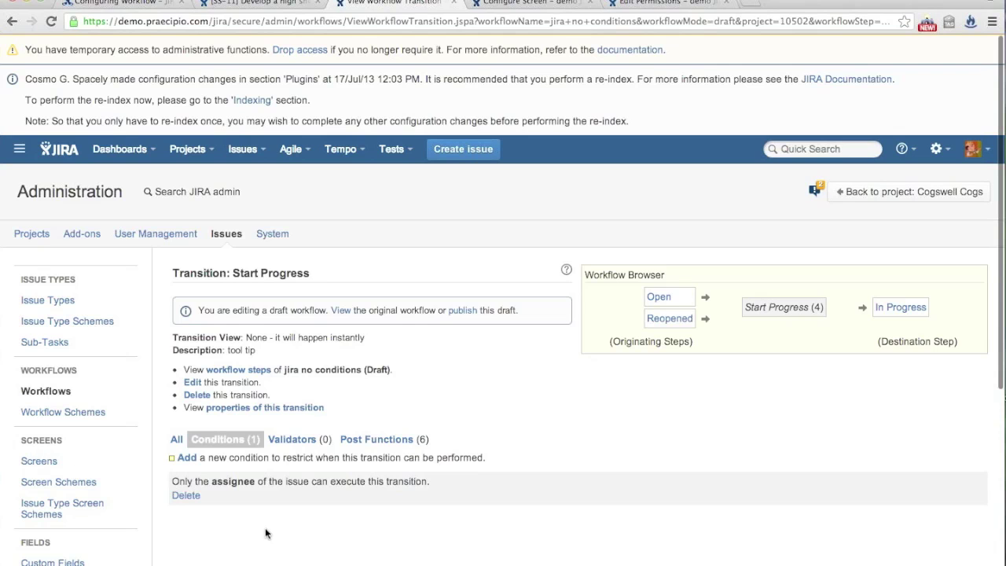
{"action": "scroll", "coordinate": [267, 531], "scroll_direction": "down", "scroll_amount": 2}
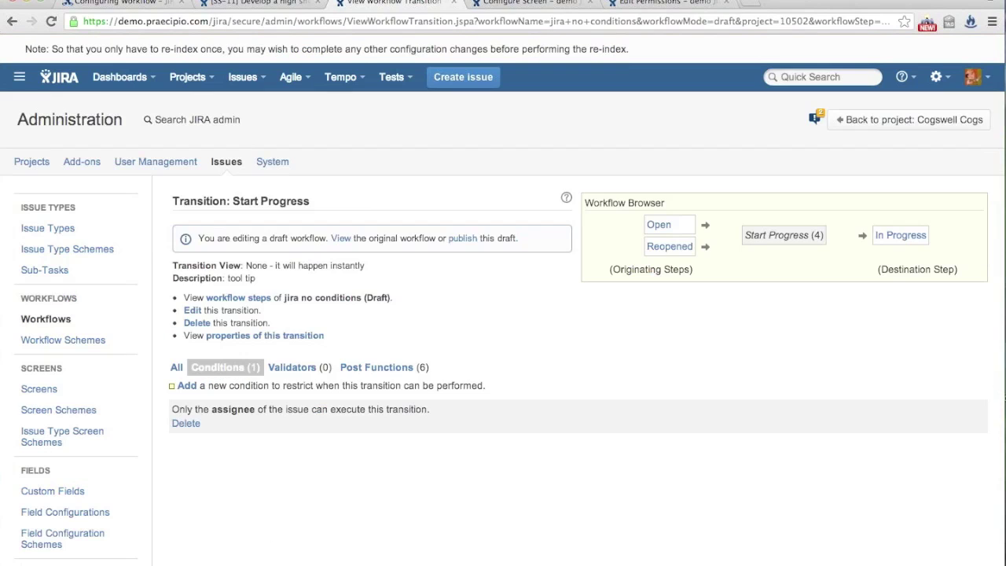
Check issue SS-11's available transitions and publish the jira no conditions draft without saving a backup copy
{"action": "left_click", "coordinate": [258, 2]}
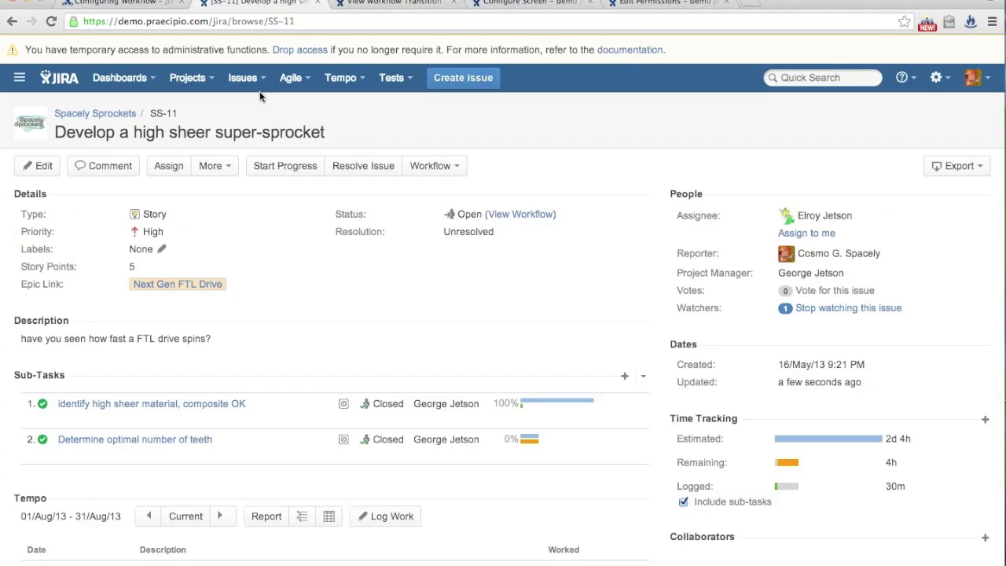
{"action": "left_click", "coordinate": [359, 7]}
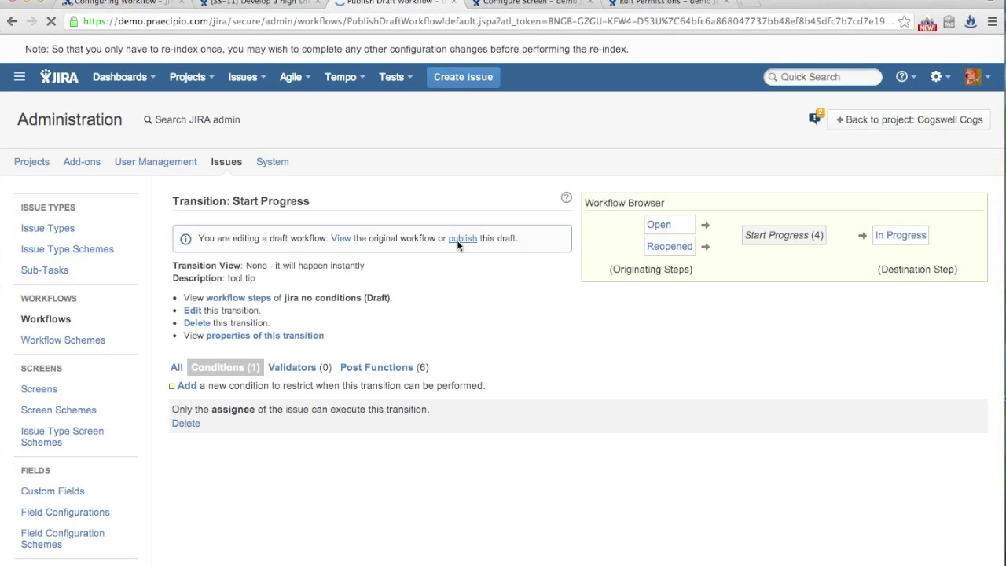
{"action": "left_click", "coordinate": [345, 364]}
{"action": "left_click", "coordinate": [364, 433]}
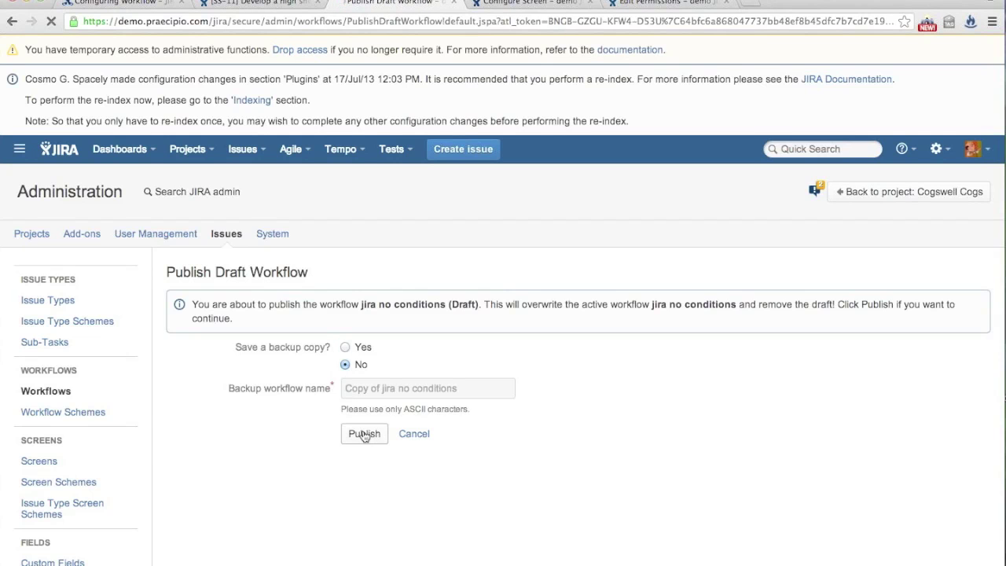
Try to start progress on issue SS-11 while it is assigned to another user
{"action": "left_click", "coordinate": [268, 3]}
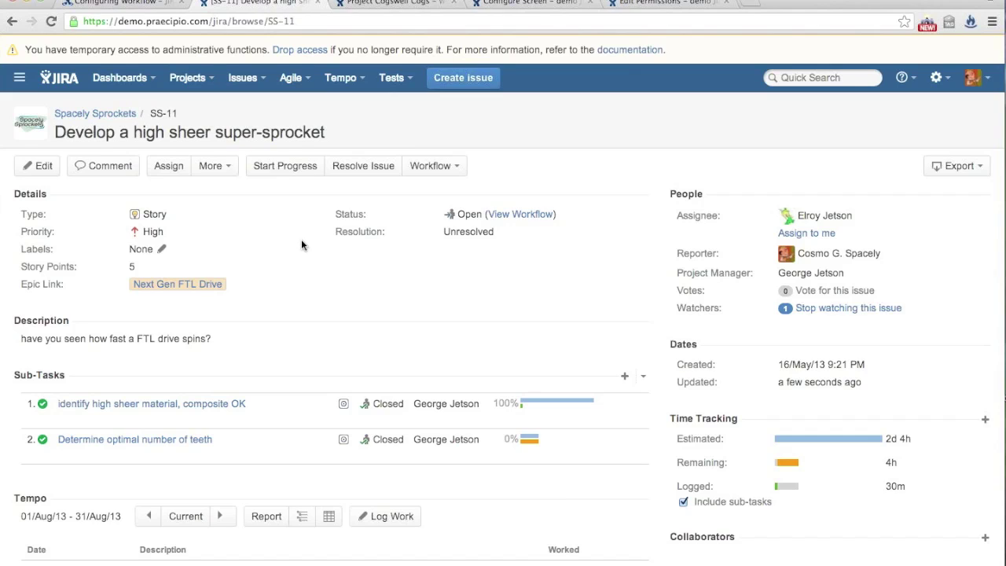
{"action": "left_click", "coordinate": [269, 166]}
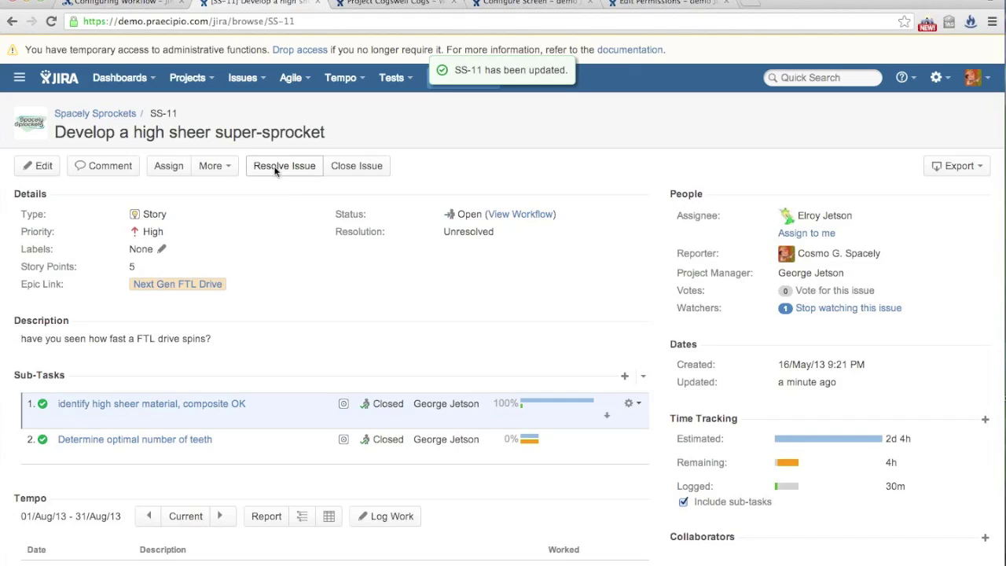
Assign issue SS-11 to yourself to check its available transitions, and reassign it to the other user
{"action": "left_click", "coordinate": [816, 220]}
{"action": "left_click", "coordinate": [816, 234]}
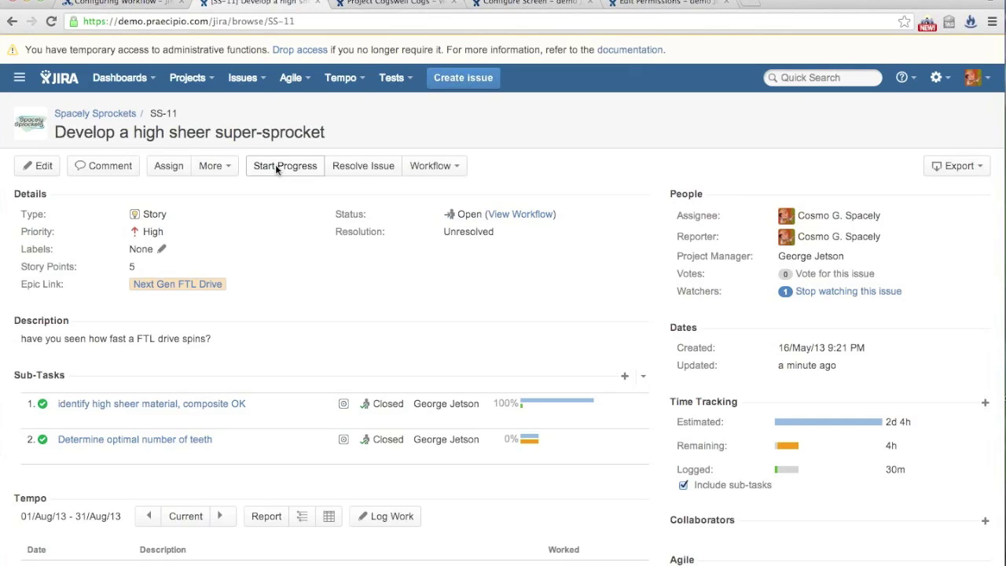
{"action": "left_click", "coordinate": [817, 214]}
{"action": "type", "text": "el"}
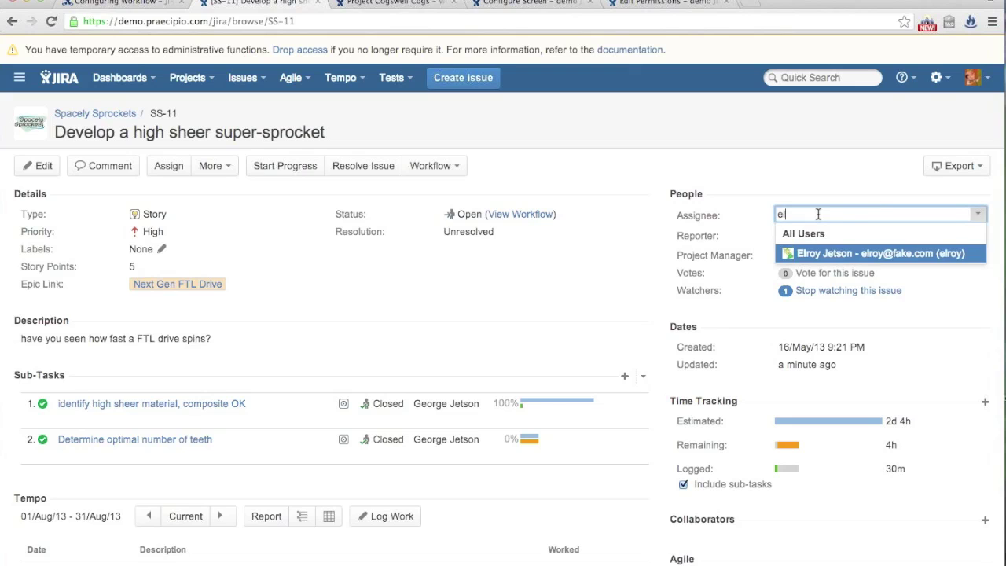
{"action": "key", "text": "Return"}
{"action": "left_click", "coordinate": [954, 234]}
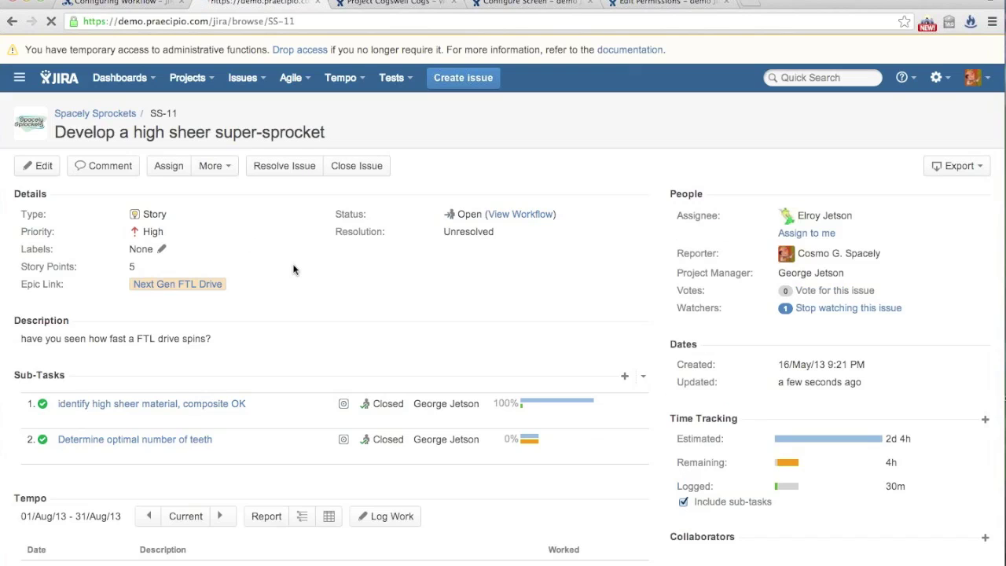
Edit the jira no conditions workflow and delete the assignee-only condition from its Start Progress transition
{"action": "left_click", "coordinate": [356, 5]}
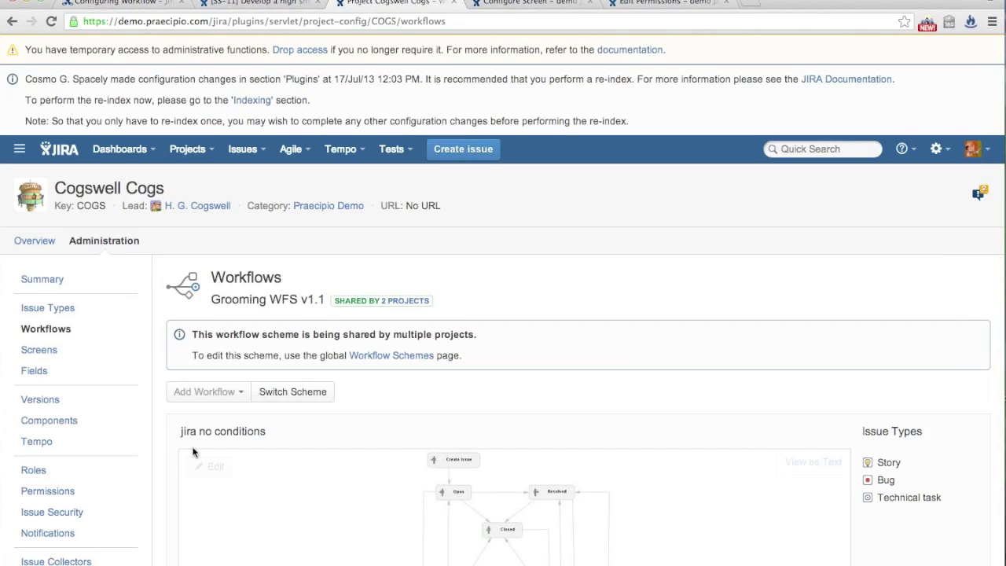
{"action": "left_click", "coordinate": [211, 469]}
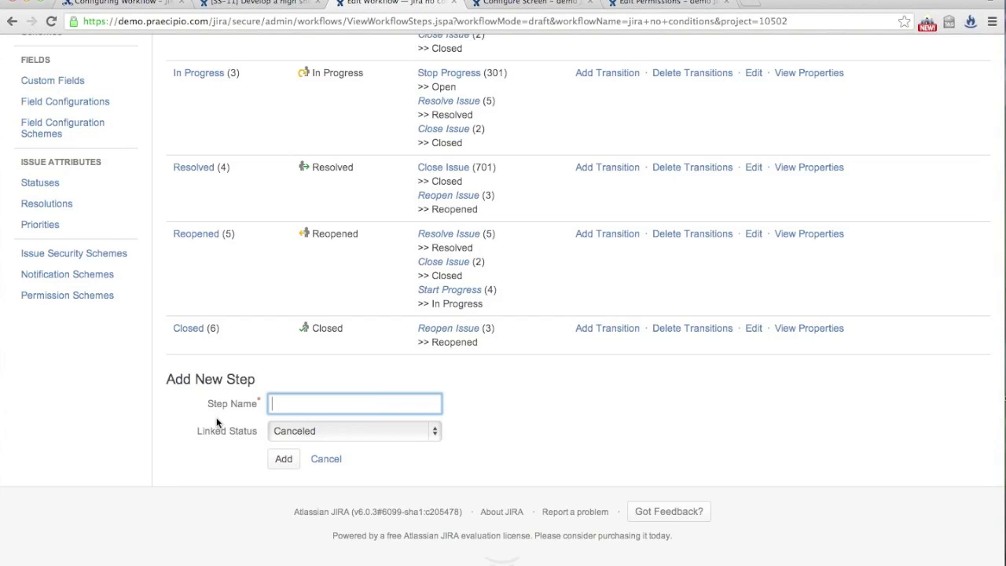
{"action": "scroll", "coordinate": [218, 422], "scroll_direction": "up", "scroll_amount": 5}
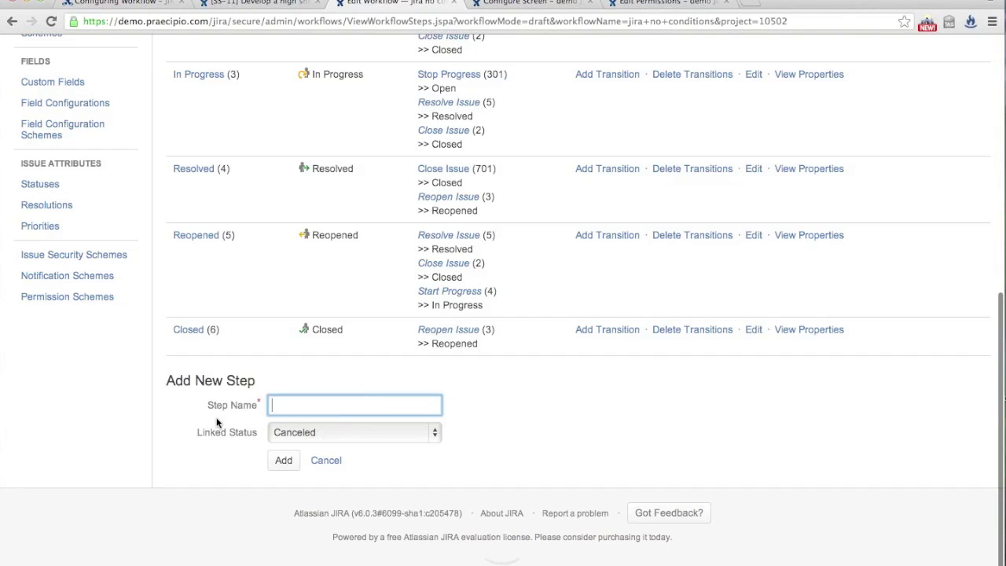
{"action": "scroll", "coordinate": [218, 423], "scroll_direction": "down", "scroll_amount": 1}
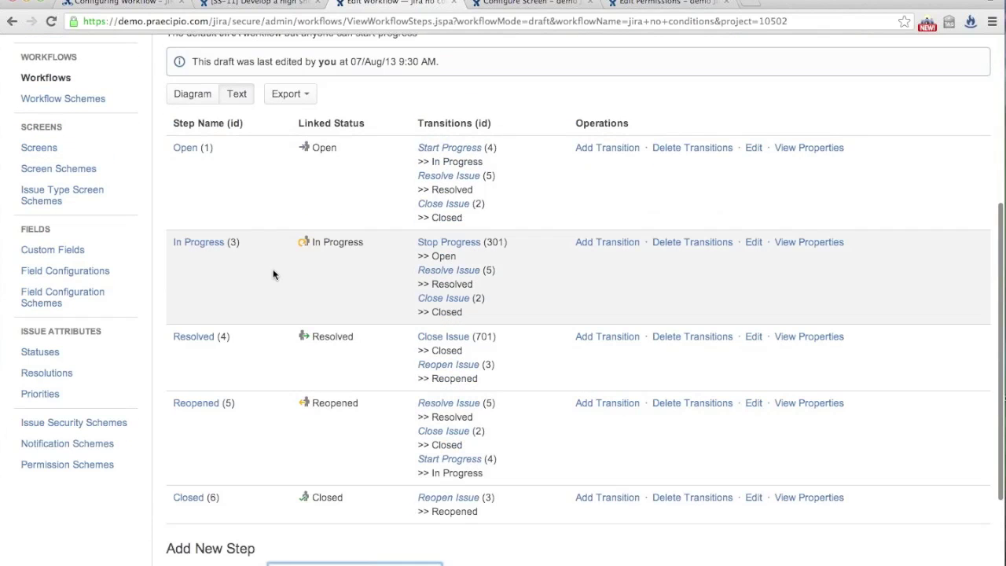
{"action": "left_click", "coordinate": [436, 149]}
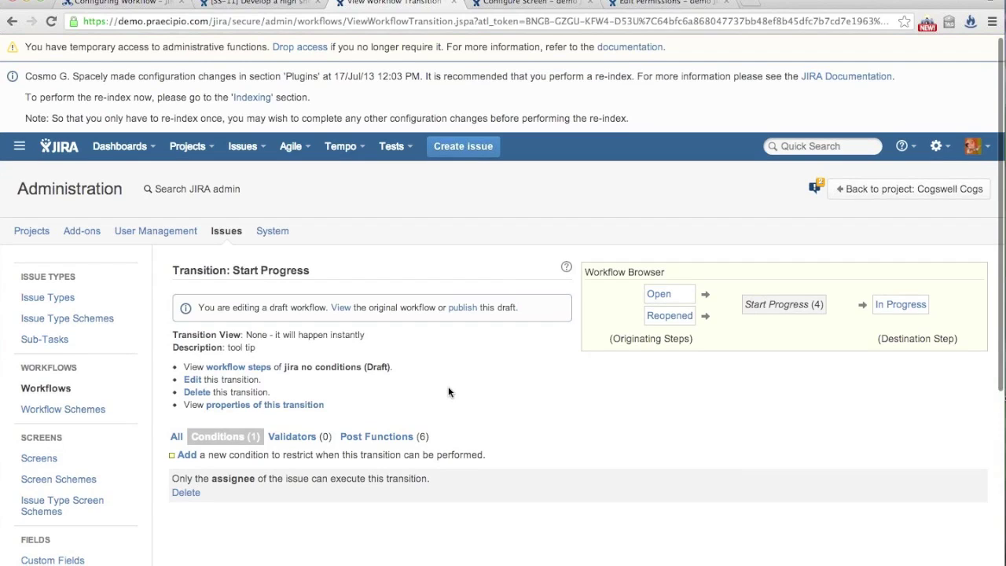
{"action": "scroll", "coordinate": [449, 392], "scroll_direction": "down", "scroll_amount": 4}
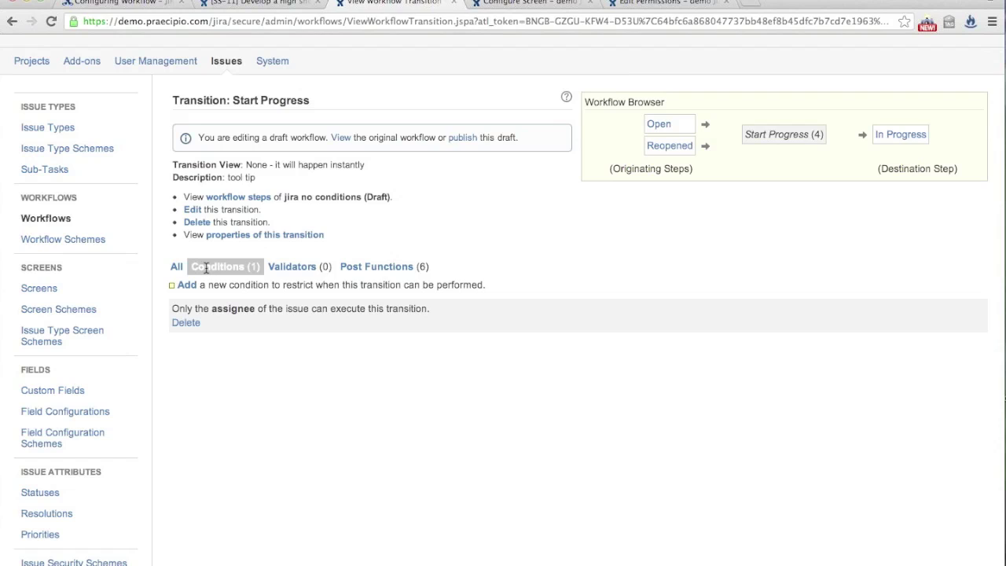
{"action": "left_click", "coordinate": [190, 327]}
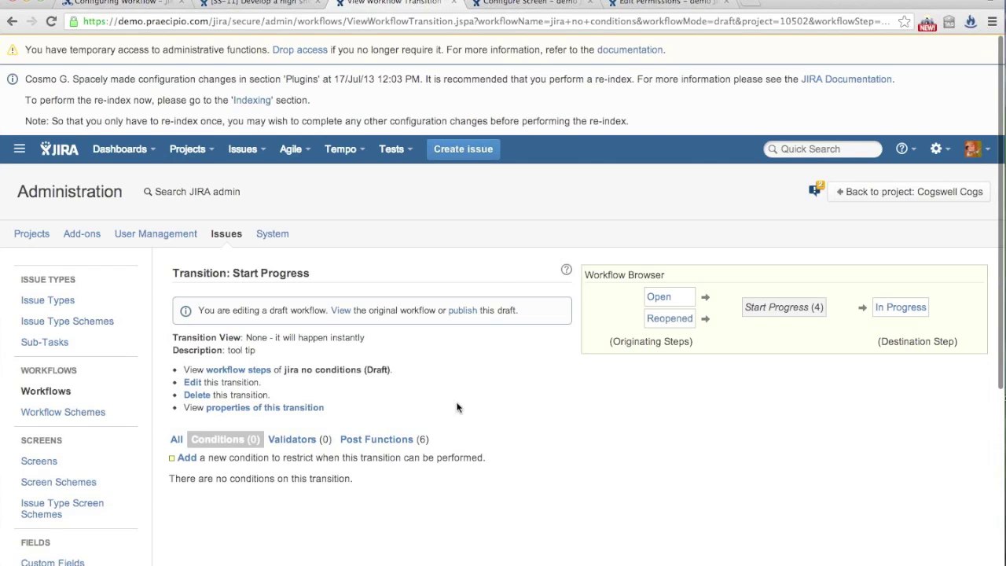
Add a Permission Validator to the Start Progress transition that requires the Delete Issues permission
{"action": "scroll", "coordinate": [457, 407], "scroll_direction": "down", "scroll_amount": 1}
{"action": "scroll", "coordinate": [456, 407], "scroll_direction": "down", "scroll_amount": 5}
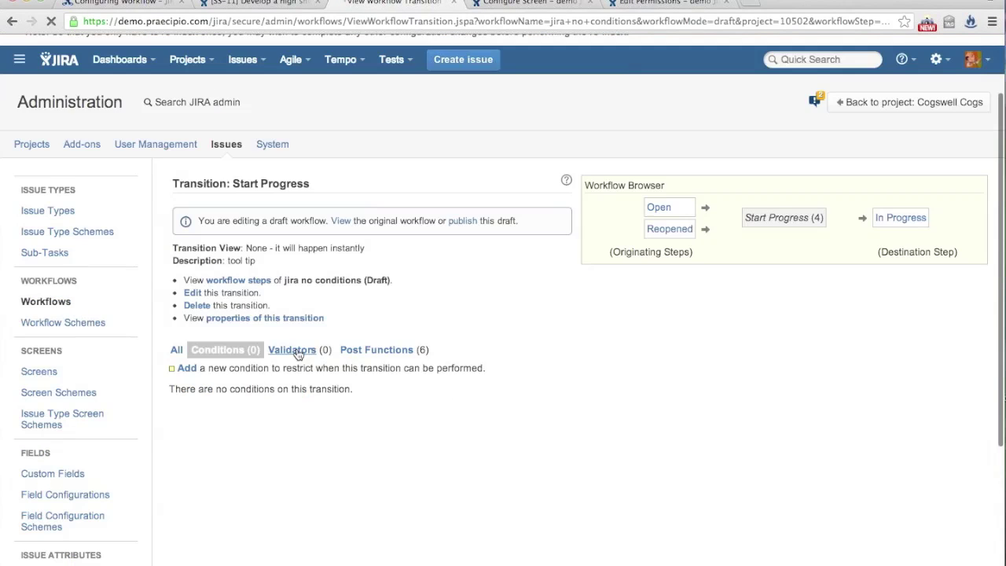
{"action": "left_click", "coordinate": [298, 354]}
{"action": "scroll", "coordinate": [299, 354], "scroll_direction": "down", "scroll_amount": 4}
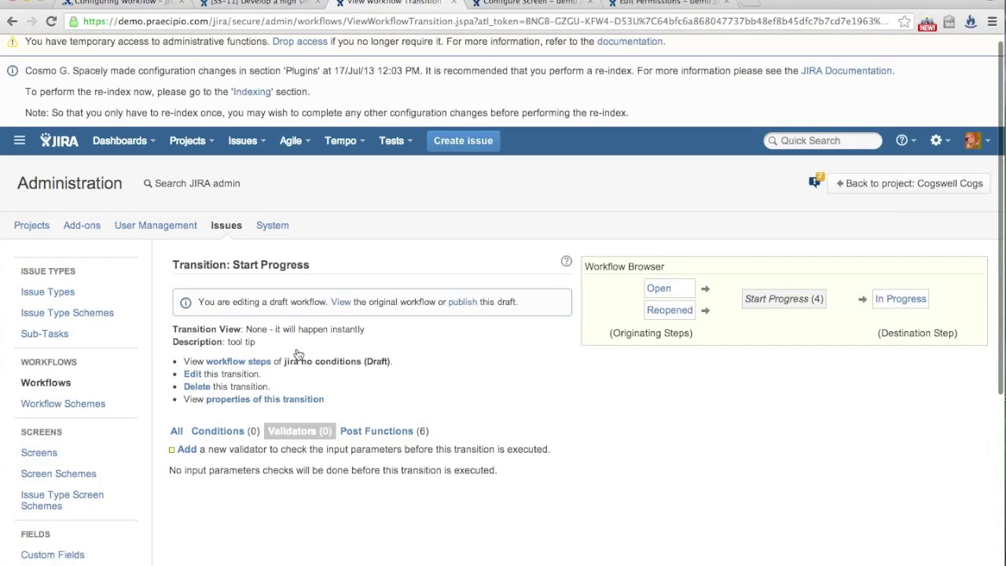
{"action": "left_click", "coordinate": [187, 332]}
{"action": "left_click", "coordinate": [105, 323]}
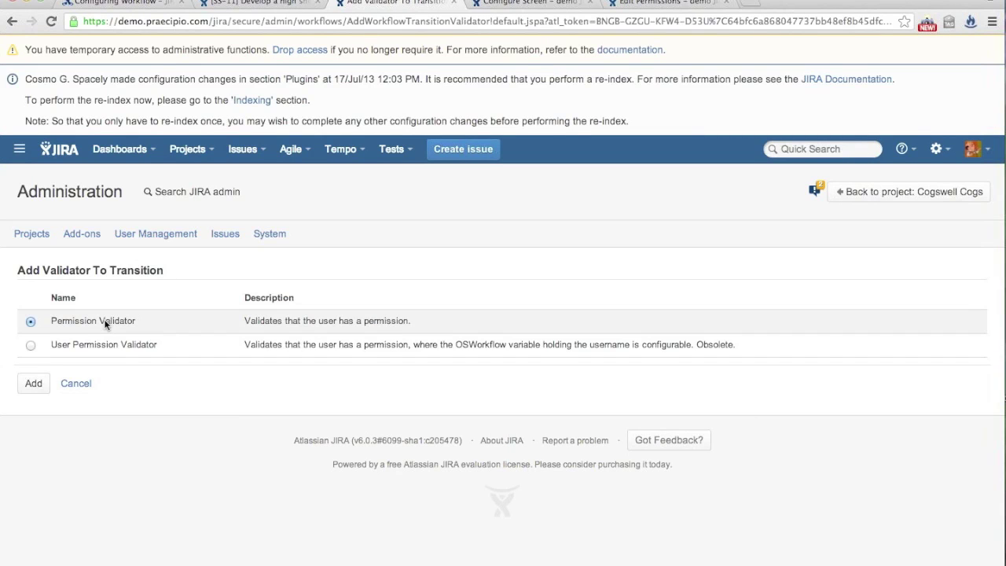
{"action": "left_click", "coordinate": [39, 384]}
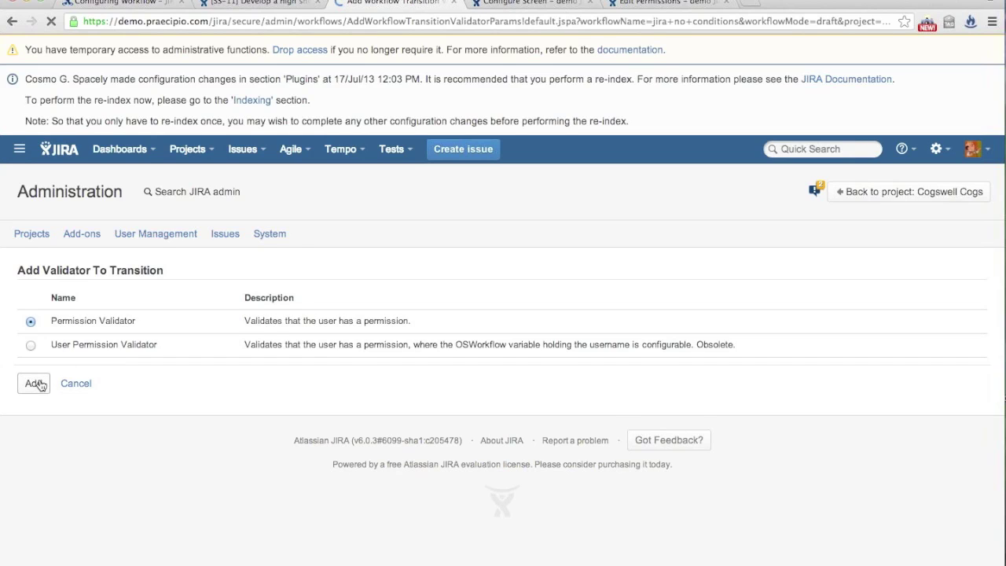
{"action": "key", "text": "d"}
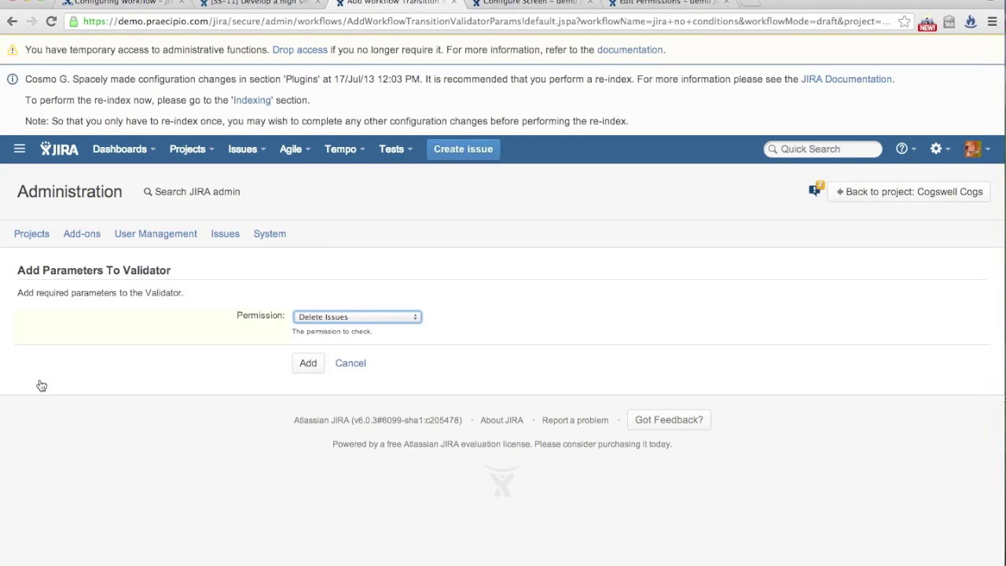
{"action": "left_click", "coordinate": [319, 368]}
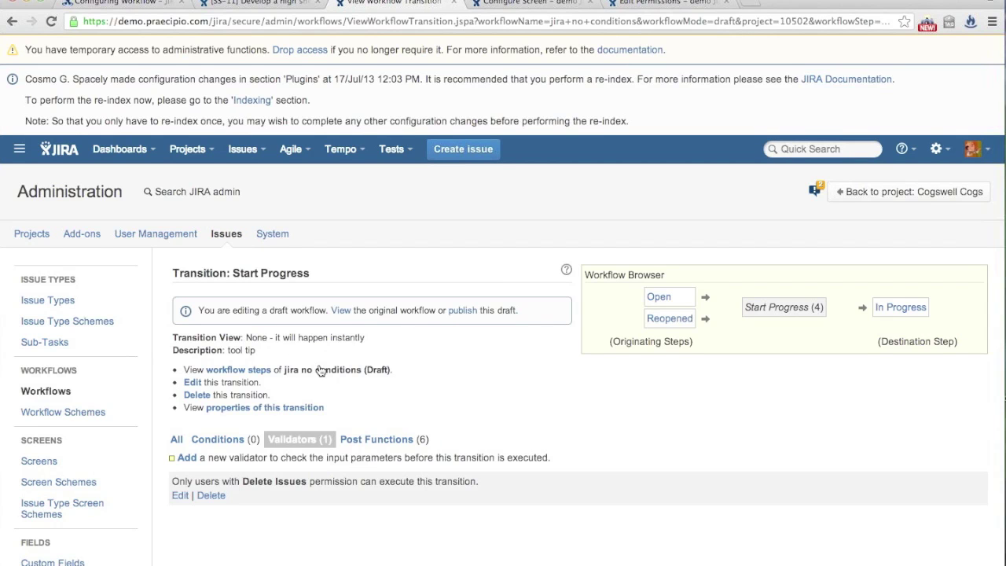
Publish the jira no conditions draft workflow without saving a backup copy
{"action": "scroll", "coordinate": [320, 370], "scroll_direction": "down", "scroll_amount": 1}
{"action": "scroll", "coordinate": [320, 370], "scroll_direction": "down", "scroll_amount": 2}
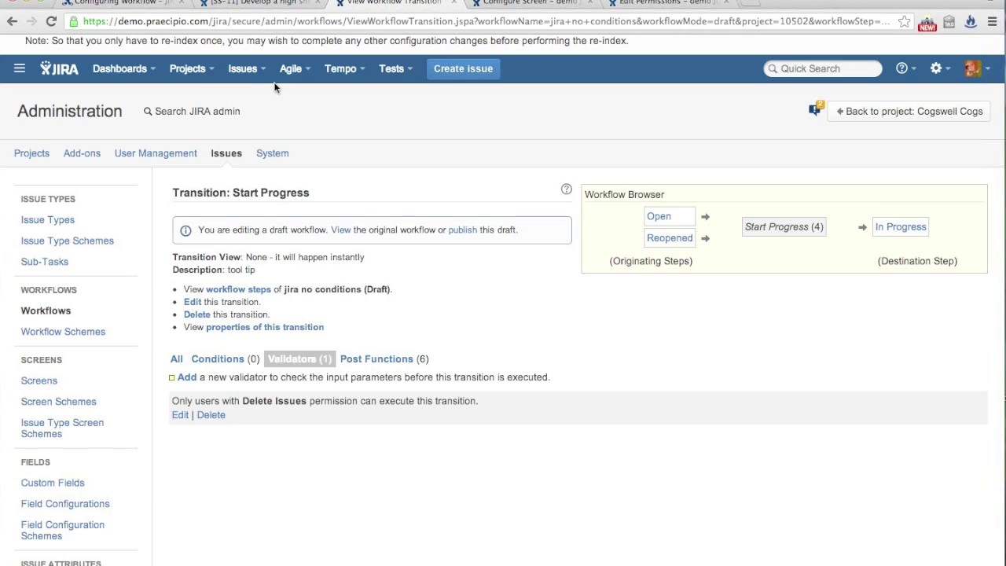
{"action": "left_click", "coordinate": [244, 4]}
{"action": "left_click", "coordinate": [393, 3]}
{"action": "left_click", "coordinate": [456, 230]}
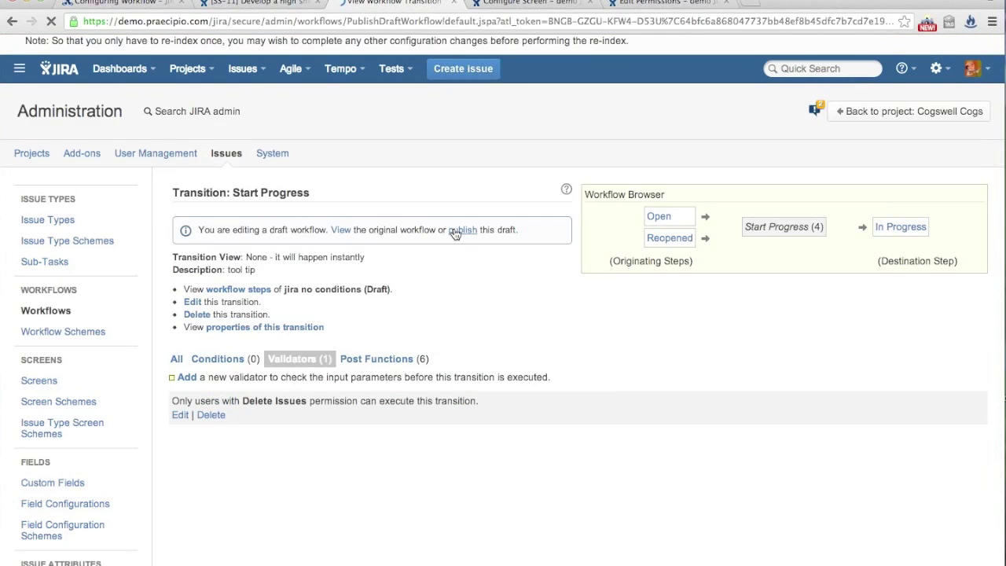
{"action": "left_click", "coordinate": [362, 433]}
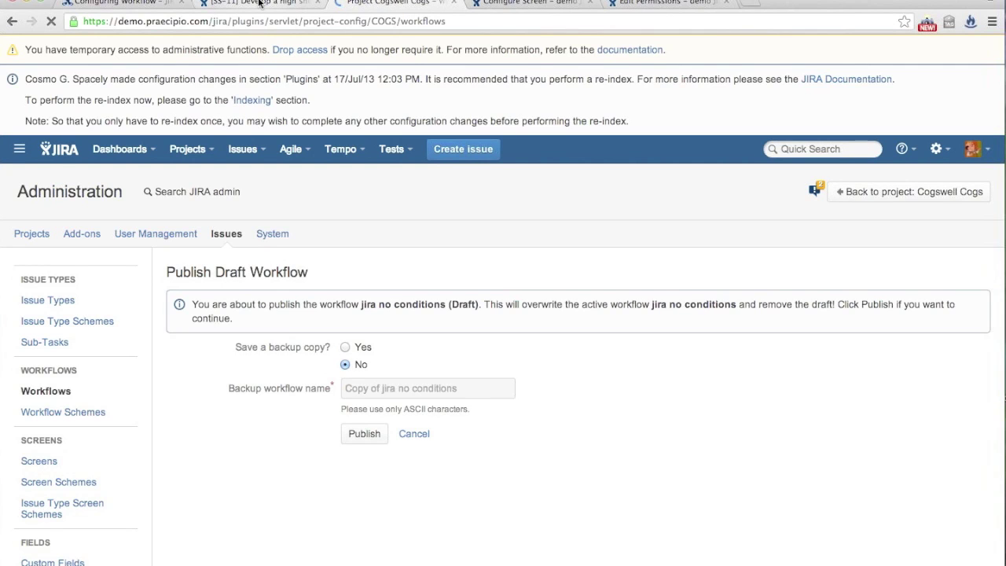
Reload issue SS-11, try to start progress on it, and dismiss the resulting dialog
{"action": "left_click", "coordinate": [259, 3]}
{"action": "key", "text": "super+r"}
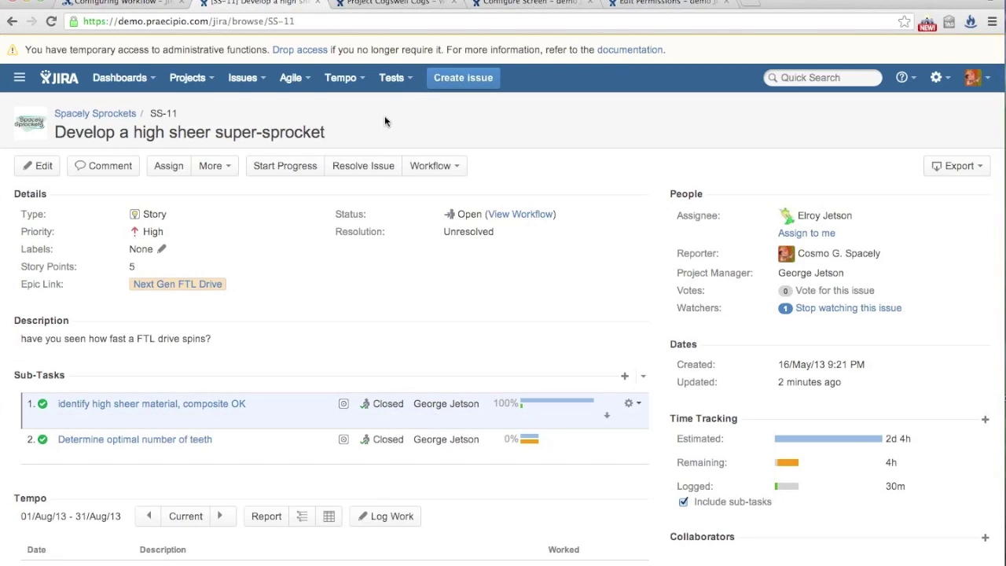
{"action": "left_click", "coordinate": [265, 171]}
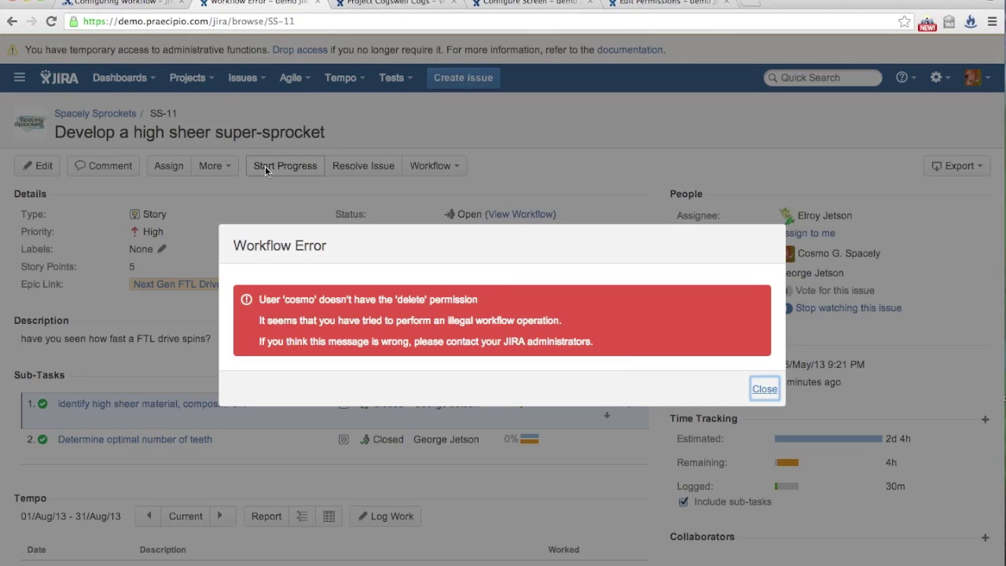
{"action": "left_click", "coordinate": [762, 388]}
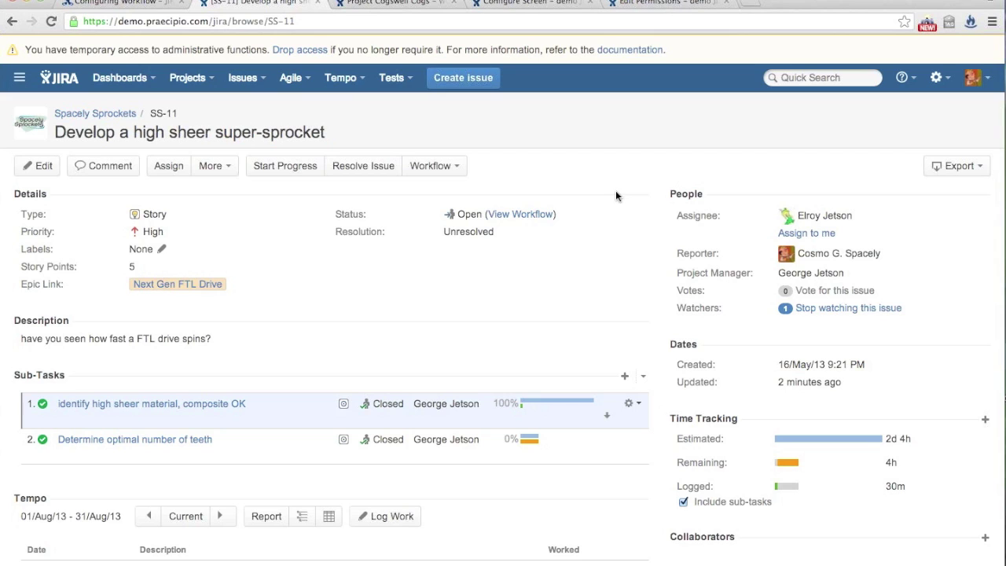
Edit the jira no conditions workflow again and delete the Delete Issues permission validator from its Start Progress transition
{"action": "left_click", "coordinate": [399, 5]}
{"action": "left_click", "coordinate": [211, 471]}
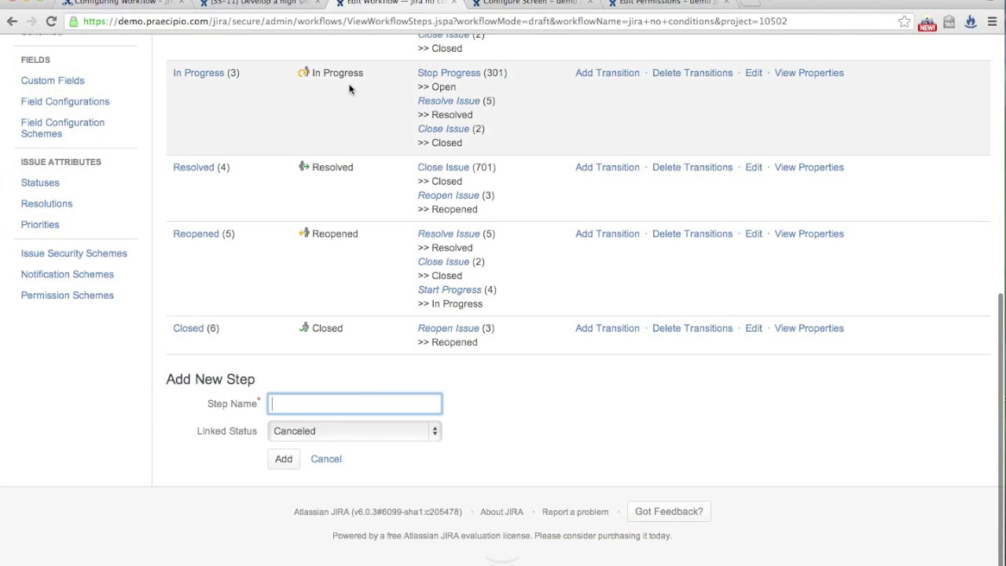
{"action": "scroll", "coordinate": [350, 89], "scroll_direction": "up", "scroll_amount": 1}
{"action": "scroll", "coordinate": [349, 89], "scroll_direction": "up", "scroll_amount": 3}
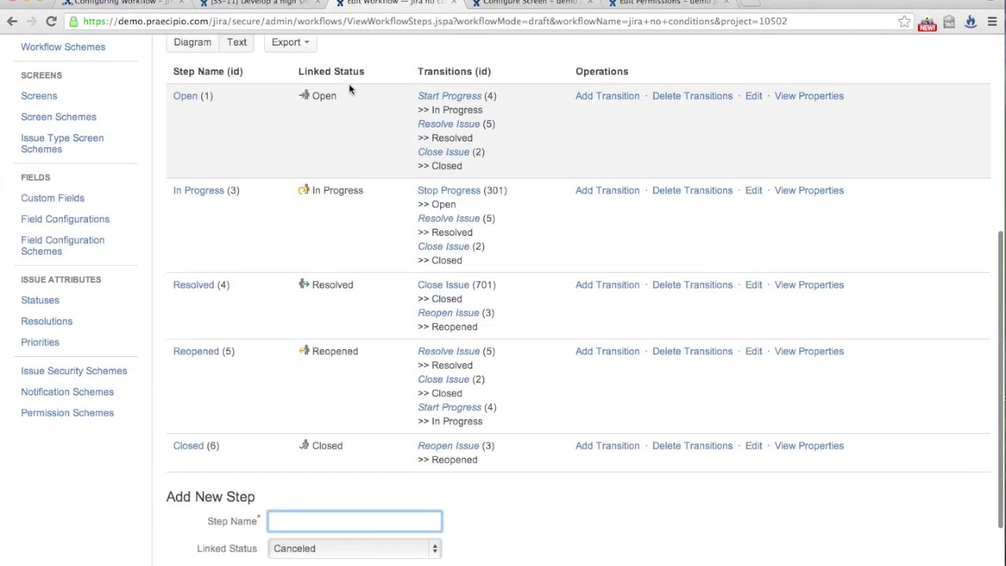
{"action": "scroll", "coordinate": [350, 89], "scroll_direction": "up", "scroll_amount": 1}
{"action": "left_click", "coordinate": [436, 108]}
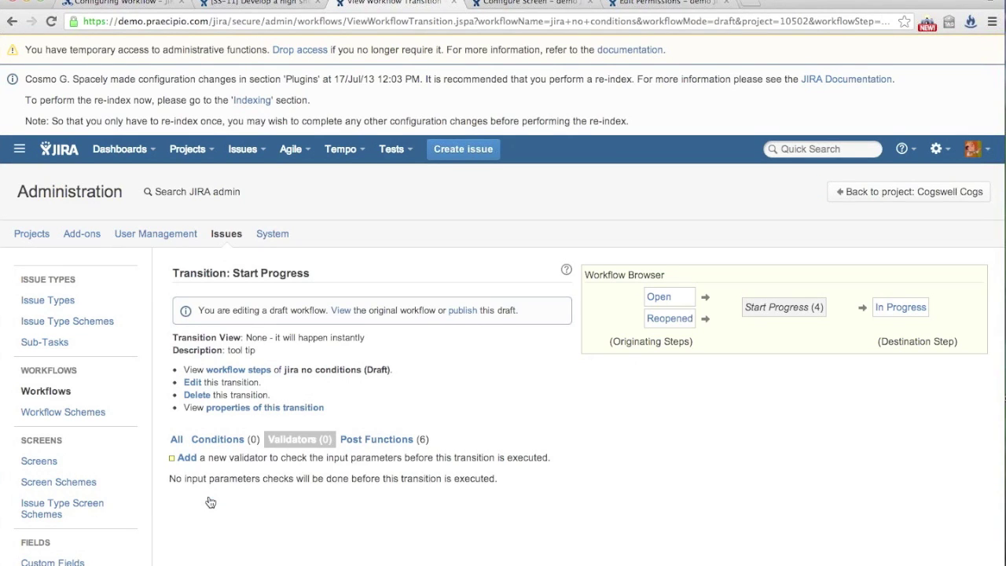
Examine the Start Progress transition's post functions, including the Resolution clearing and the Work Started On Issue event
{"action": "left_click", "coordinate": [375, 442]}
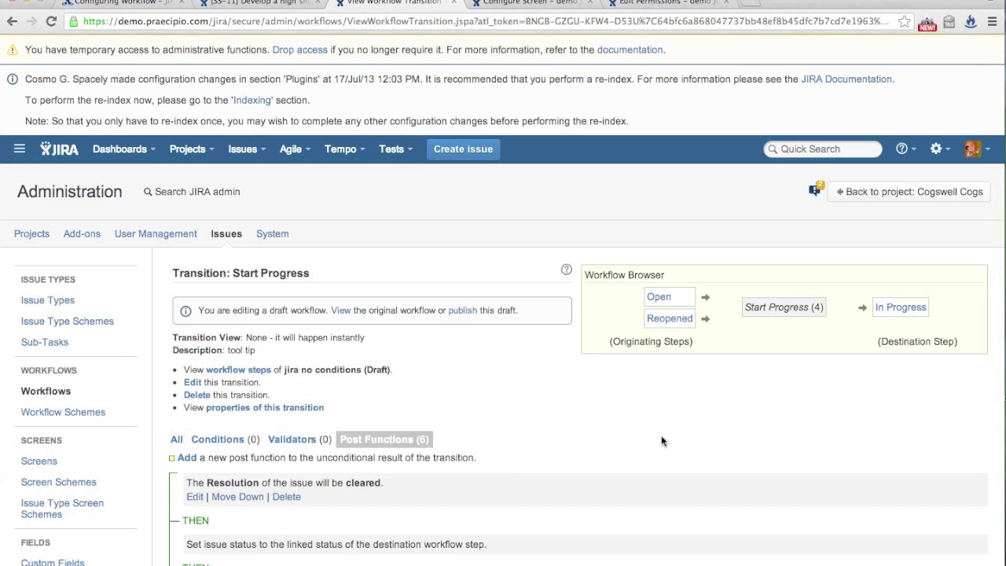
{"action": "scroll", "coordinate": [661, 441], "scroll_direction": "down", "scroll_amount": 1}
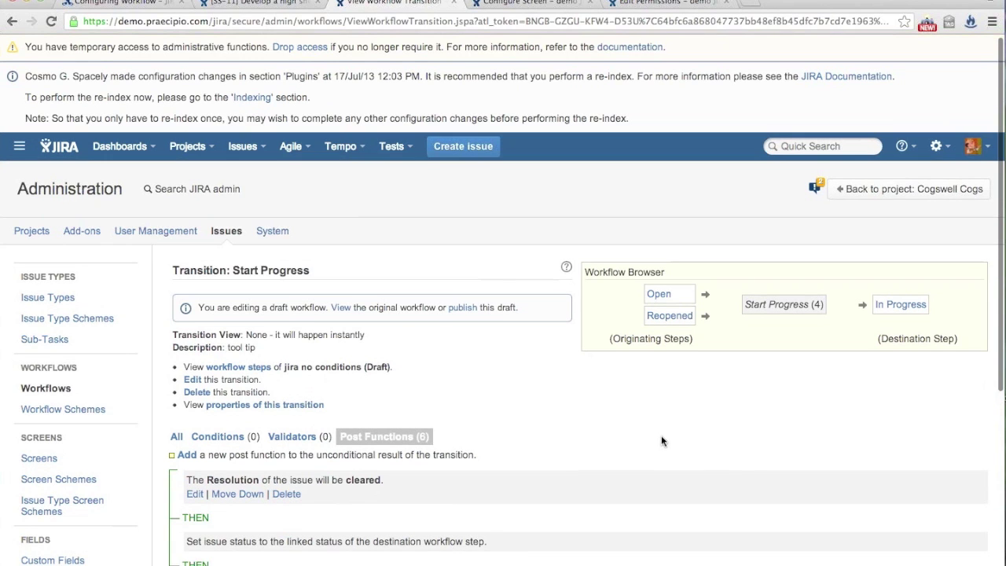
{"action": "scroll", "coordinate": [661, 441], "scroll_direction": "down", "scroll_amount": 5}
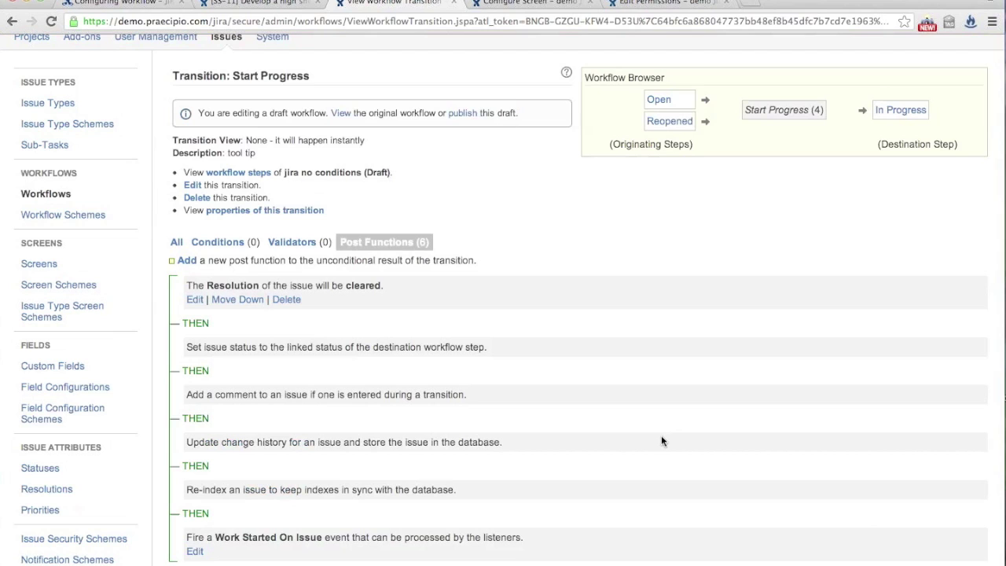
{"action": "scroll", "coordinate": [661, 440], "scroll_direction": "down", "scroll_amount": 1}
{"action": "scroll", "coordinate": [661, 441], "scroll_direction": "down", "scroll_amount": 1}
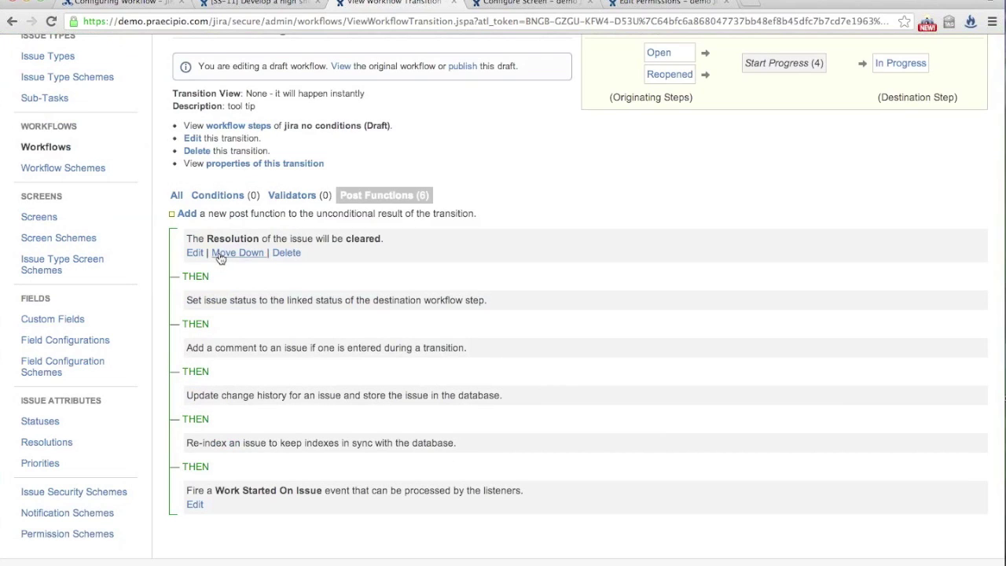
{"action": "left_click_drag", "start_coordinate": [185, 238], "coordinate": [405, 232]}
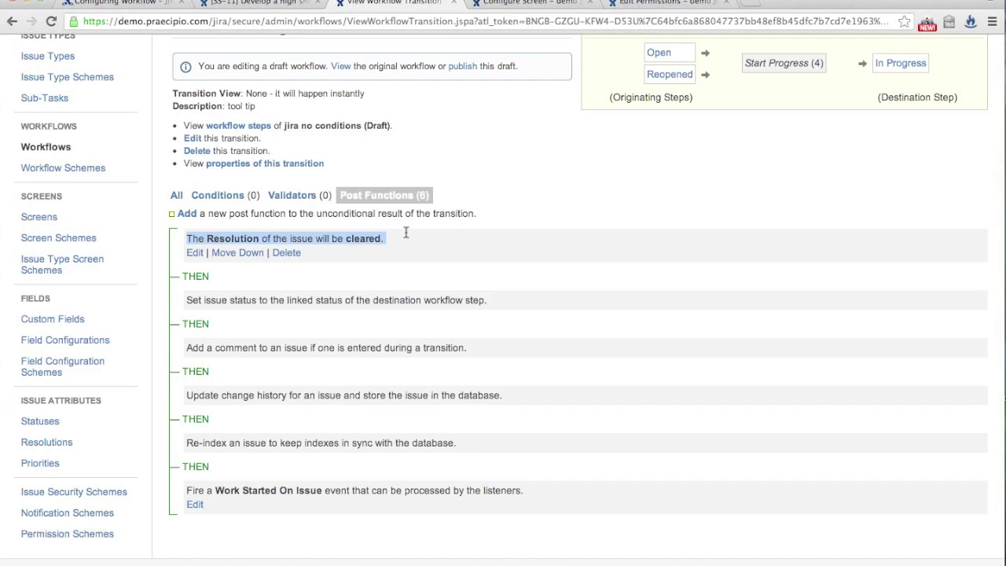
{"action": "left_click", "coordinate": [406, 231]}
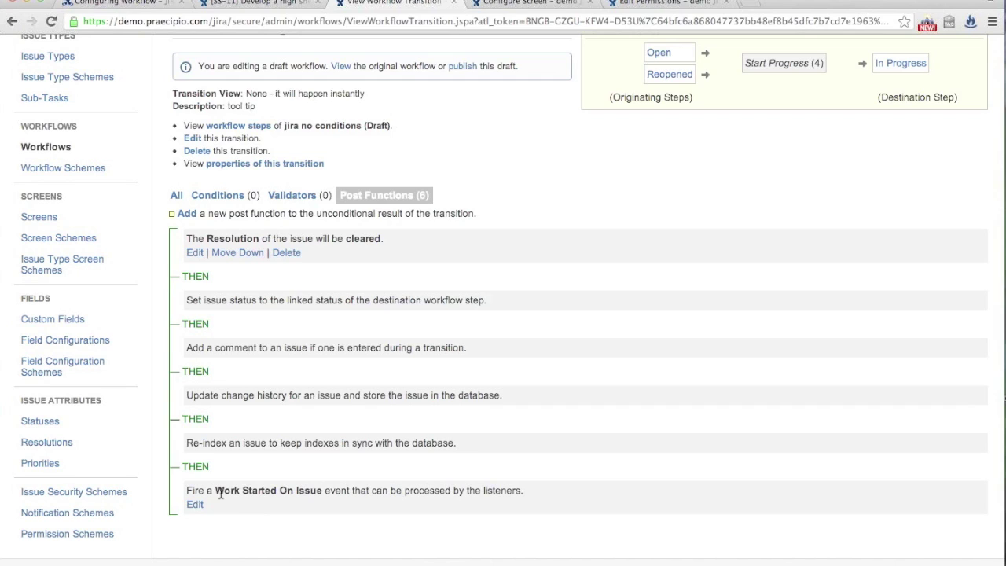
{"action": "left_click_drag", "start_coordinate": [186, 490], "coordinate": [351, 493]}
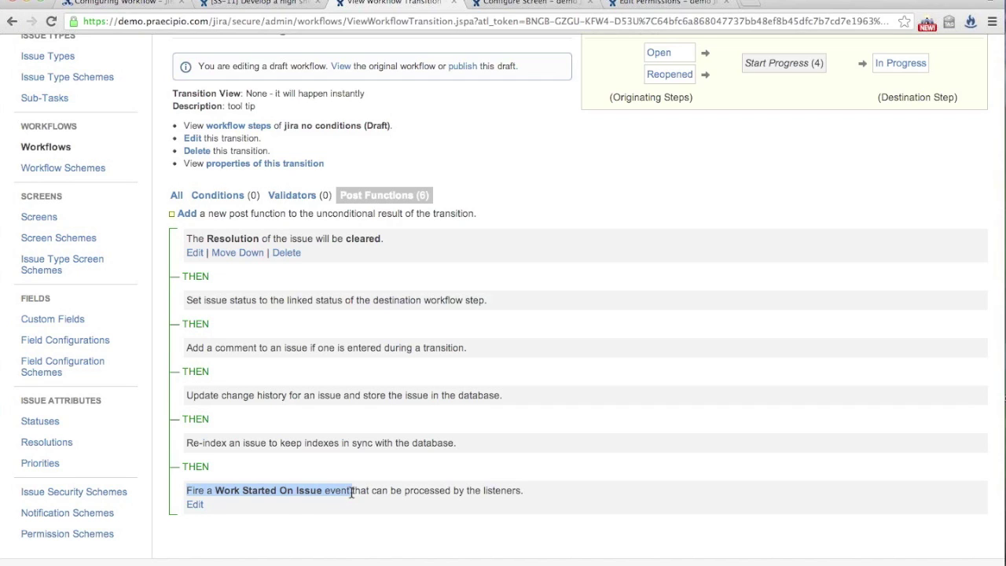
{"action": "left_click", "coordinate": [351, 492]}
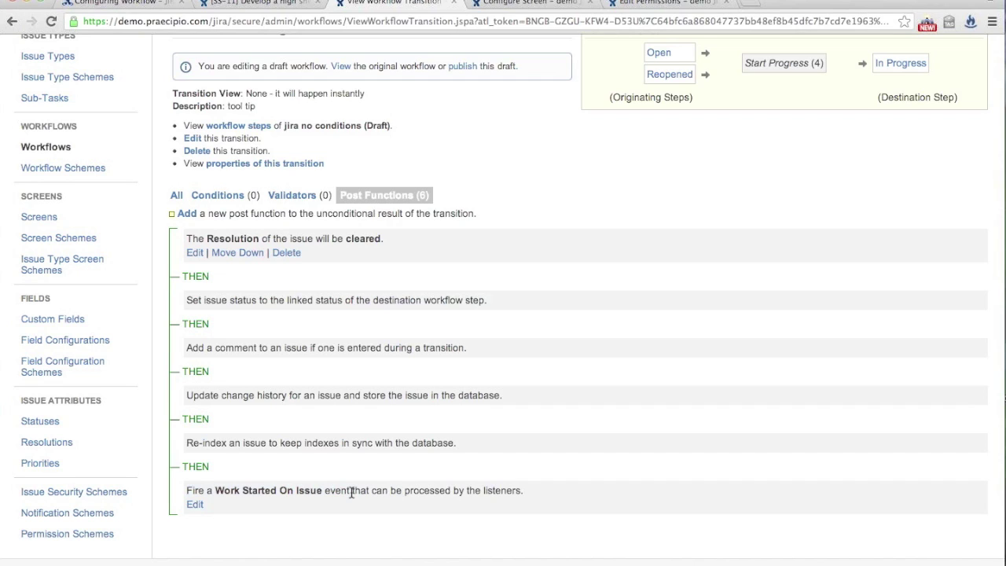
Open the notification schemes in a separate browser tab and display the Default Notification Scheme's notifications
{"action": "left_click", "coordinate": [79, 513], "text": "super"}
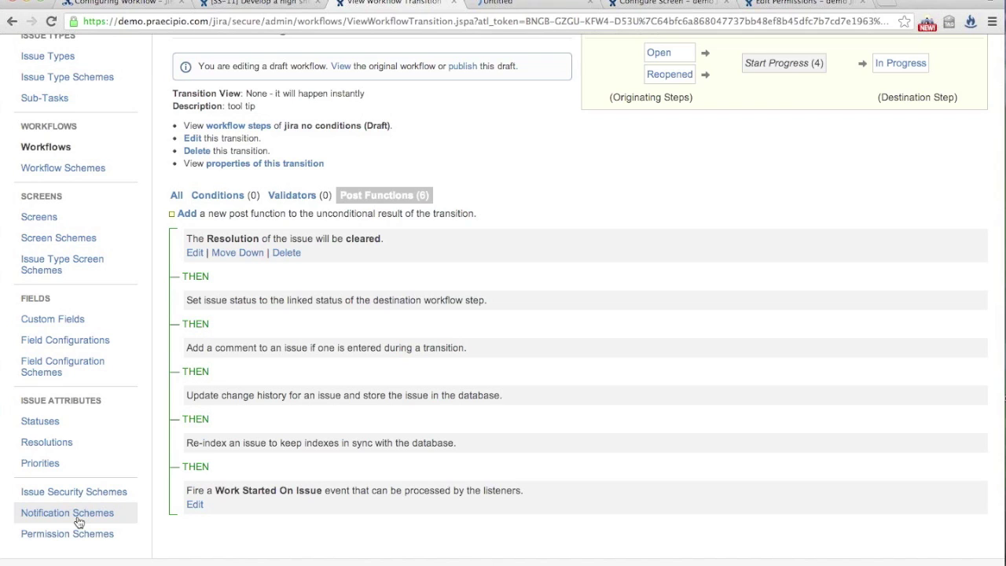
{"action": "left_click", "coordinate": [497, 5]}
{"action": "left_click", "coordinate": [921, 386]}
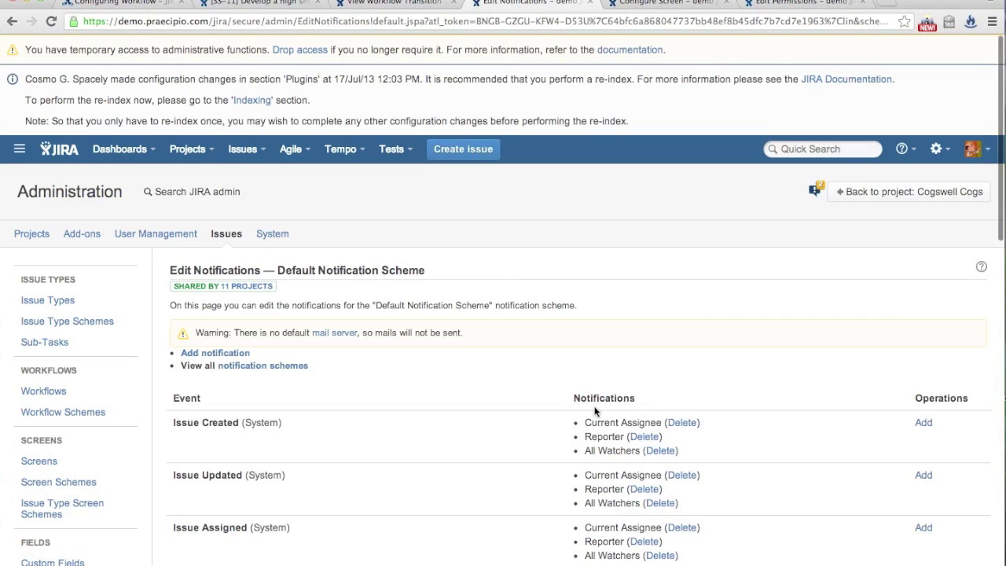
Examine the events in the Default Notification Scheme and highlight the Work Started On Issue event
{"action": "scroll", "coordinate": [589, 415], "scroll_direction": "down", "scroll_amount": 5}
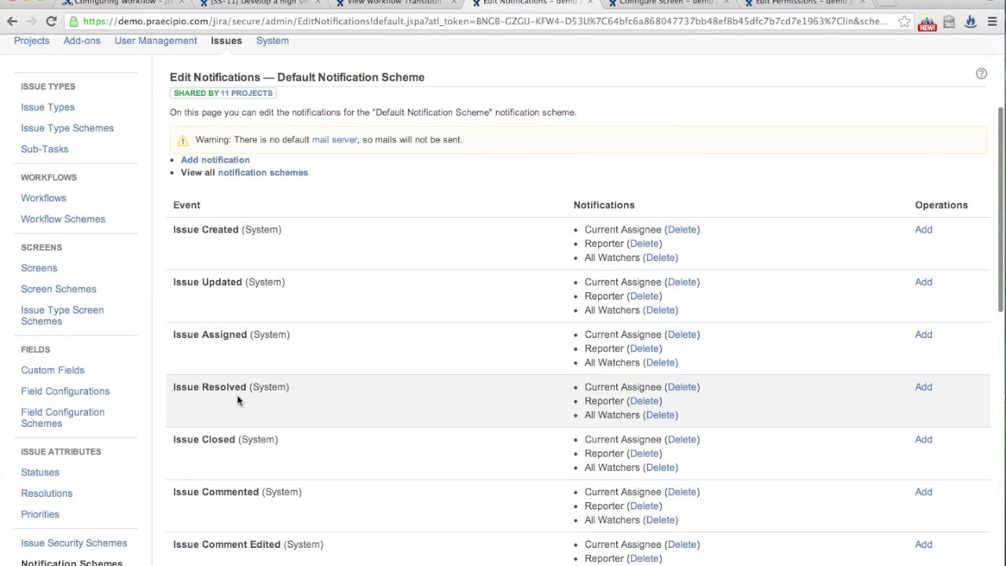
{"action": "scroll", "coordinate": [238, 400], "scroll_direction": "down", "scroll_amount": 10}
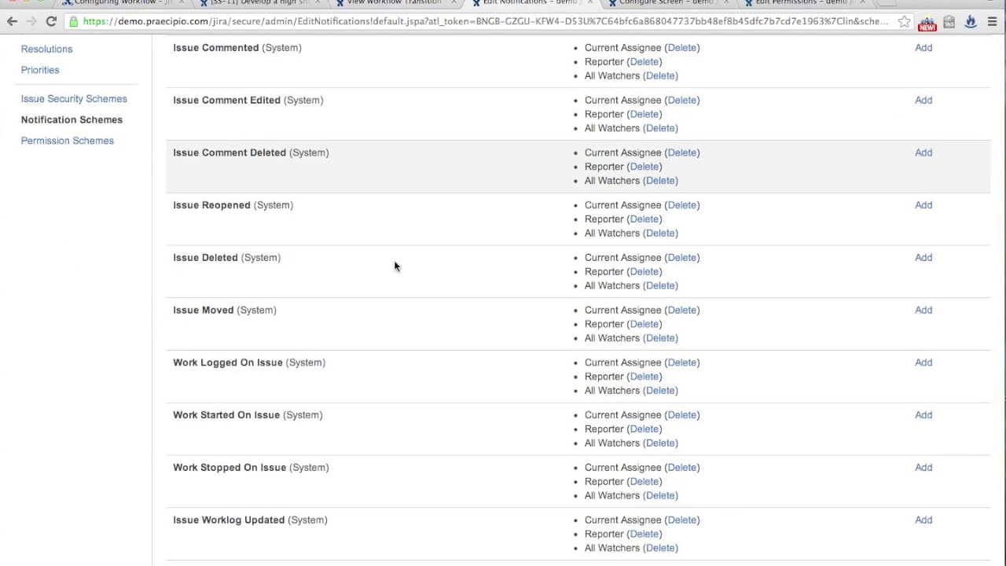
{"action": "scroll", "coordinate": [396, 264], "scroll_direction": "down", "scroll_amount": 4}
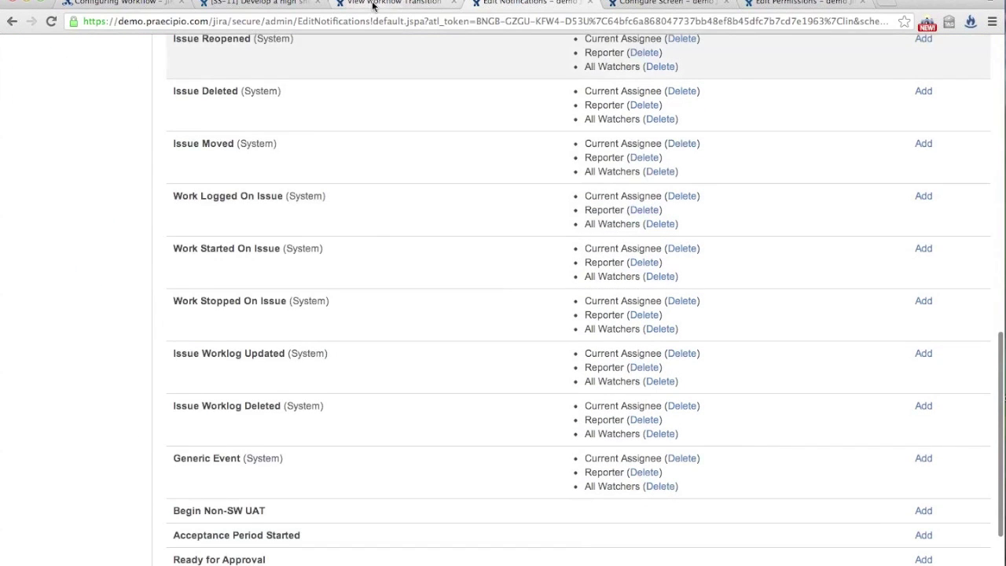
{"action": "left_click", "coordinate": [374, 3]}
{"action": "left_click", "coordinate": [490, 3]}
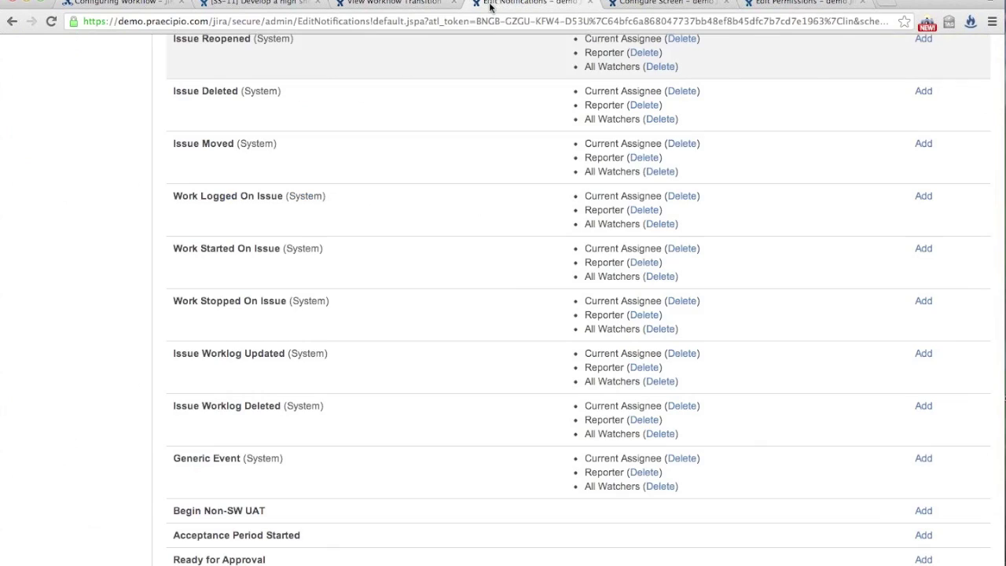
{"action": "scroll", "coordinate": [337, 311], "scroll_direction": "down", "scroll_amount": 1}
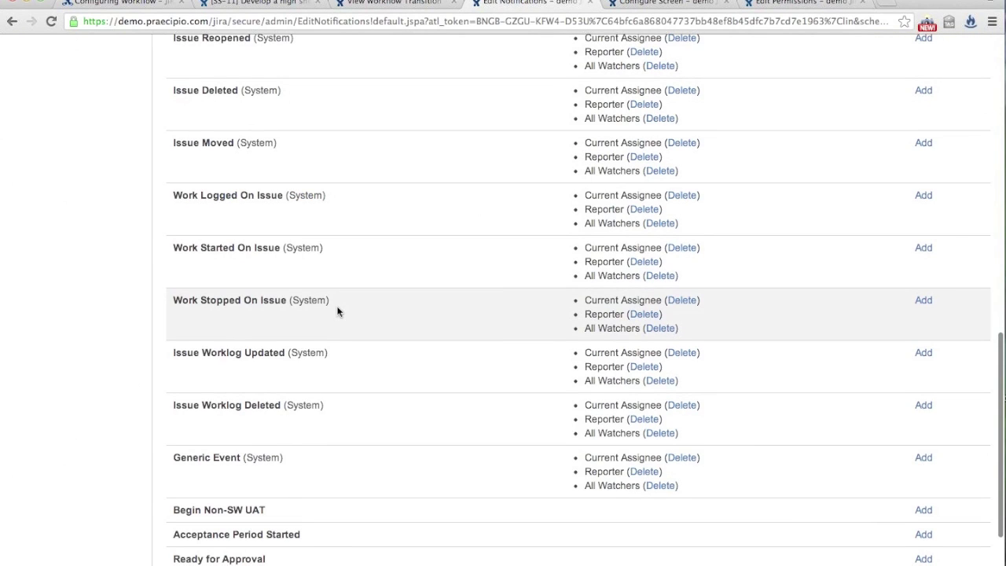
{"action": "scroll", "coordinate": [338, 311], "scroll_direction": "down", "scroll_amount": 5}
{"action": "triple_click", "coordinate": [312, 165]}
{"action": "left_click_drag", "start_coordinate": [312, 165], "coordinate": [343, 163]}
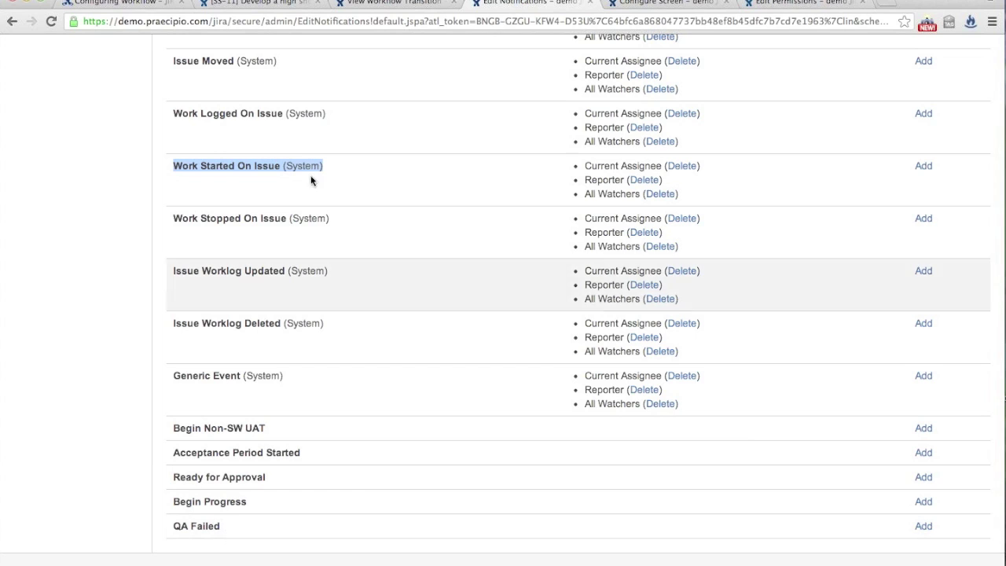
Add an Assign to Current User post function to the Start Progress transition of the jira no conditions draft
{"action": "left_click", "coordinate": [374, 3]}
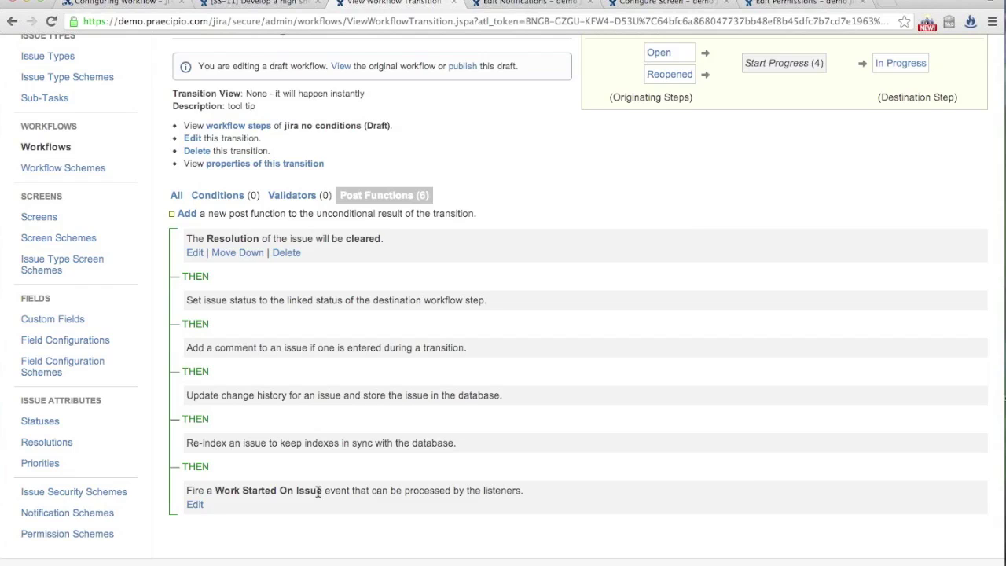
{"action": "scroll", "coordinate": [477, 242], "scroll_direction": "down", "scroll_amount": 1}
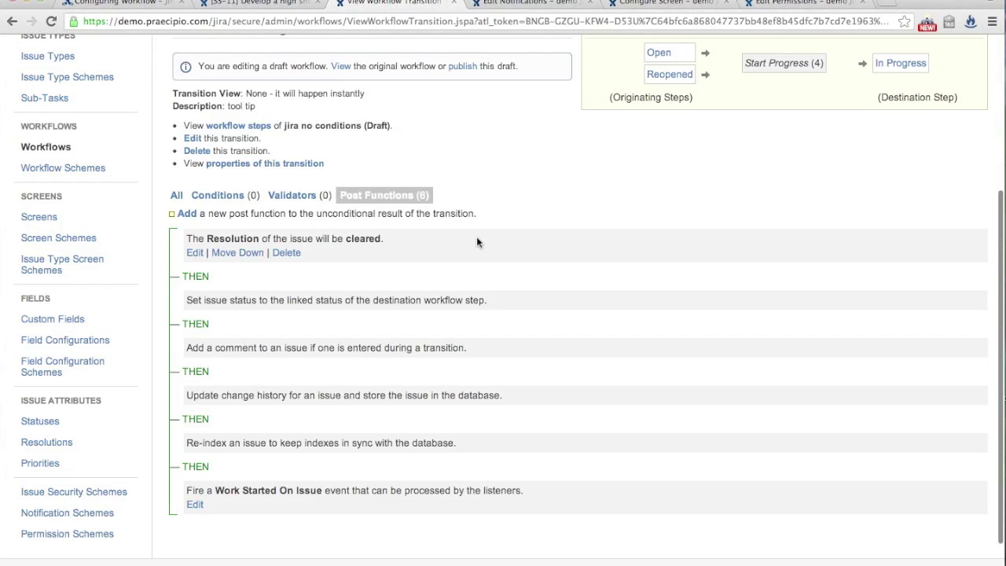
{"action": "left_click", "coordinate": [187, 209]}
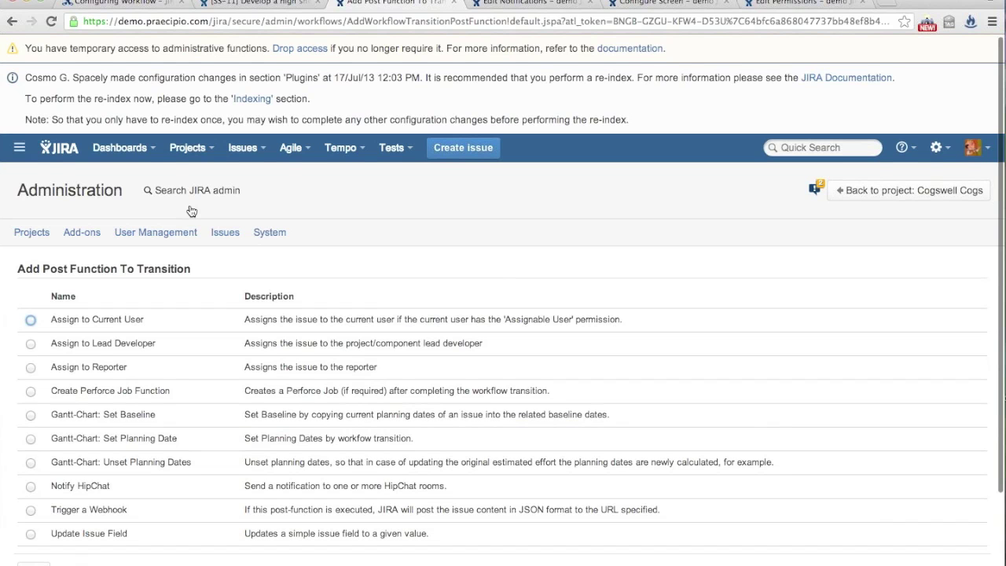
{"action": "scroll", "coordinate": [191, 210], "scroll_direction": "down", "scroll_amount": 3}
{"action": "left_click", "coordinate": [67, 213]}
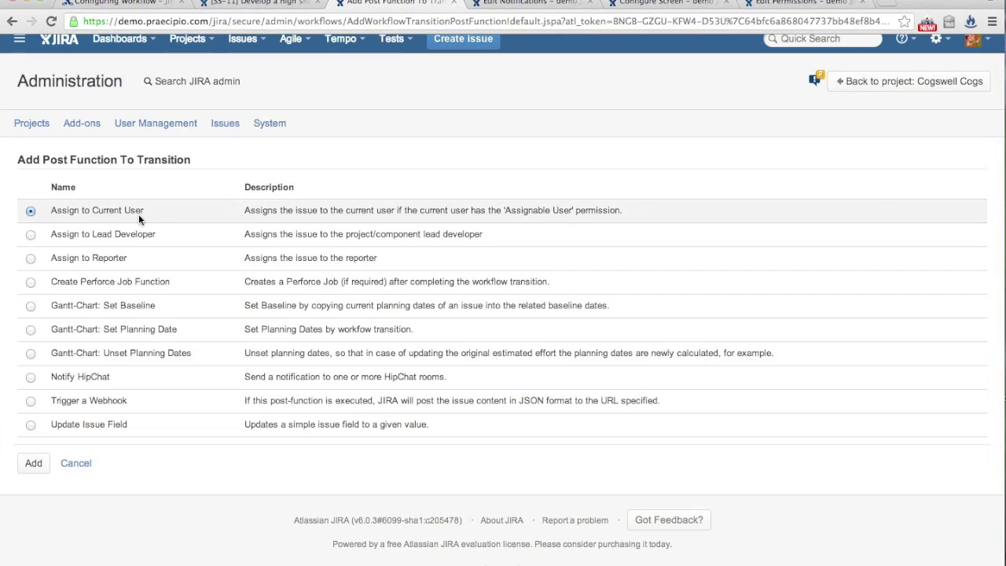
{"action": "left_click", "coordinate": [36, 463]}
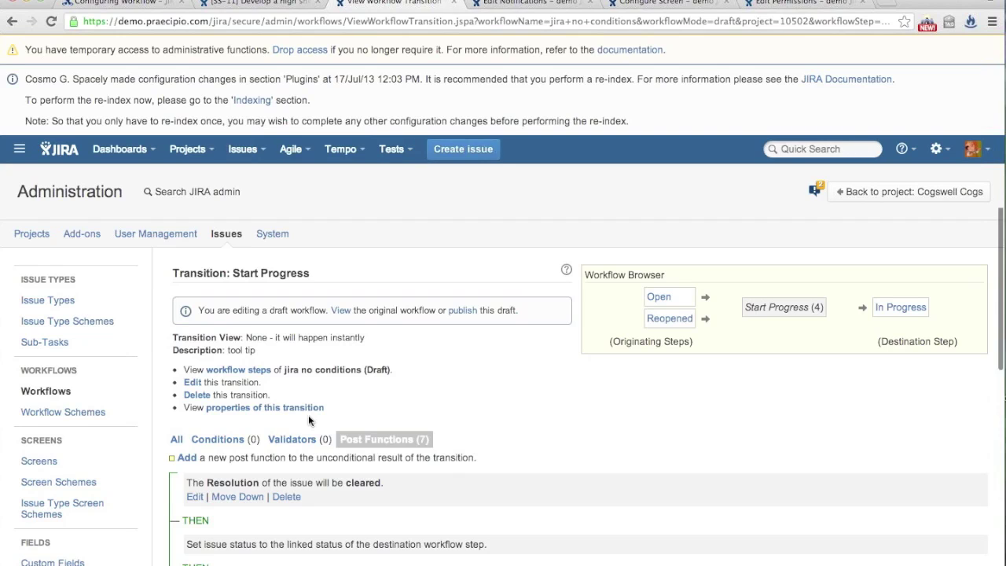
{"action": "scroll", "coordinate": [308, 415], "scroll_direction": "down", "scroll_amount": 5}
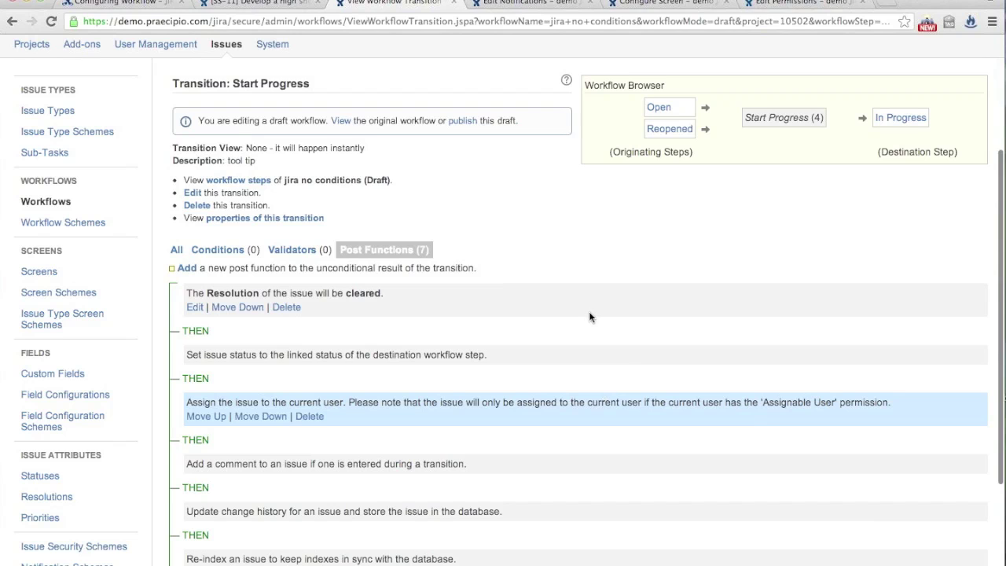
Publish the jira no conditions draft workflow without saving a backup copy
{"action": "scroll", "coordinate": [588, 315], "scroll_direction": "up", "scroll_amount": 3}
{"action": "left_click", "coordinate": [457, 218]}
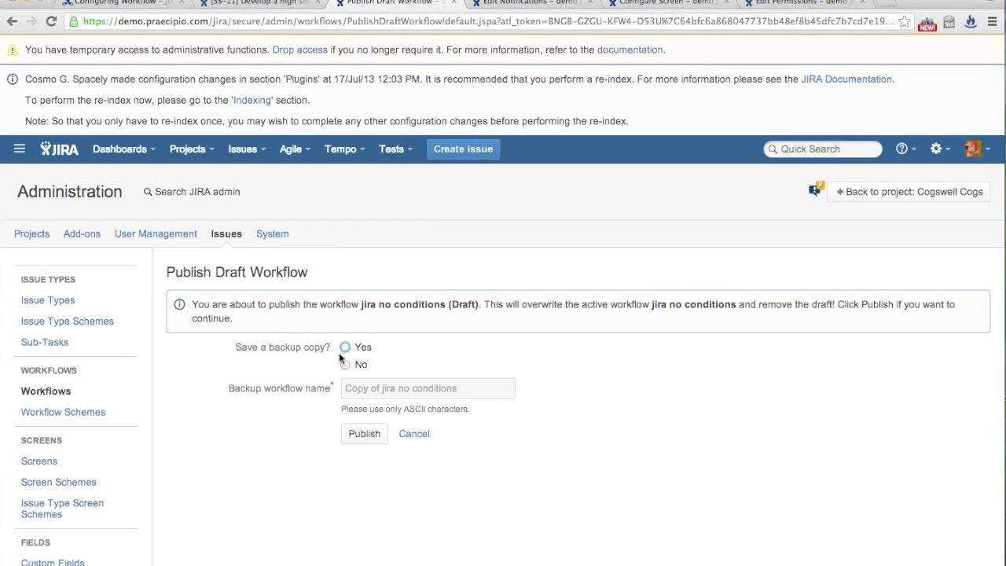
{"action": "left_click", "coordinate": [345, 365]}
{"action": "left_click", "coordinate": [369, 435]}
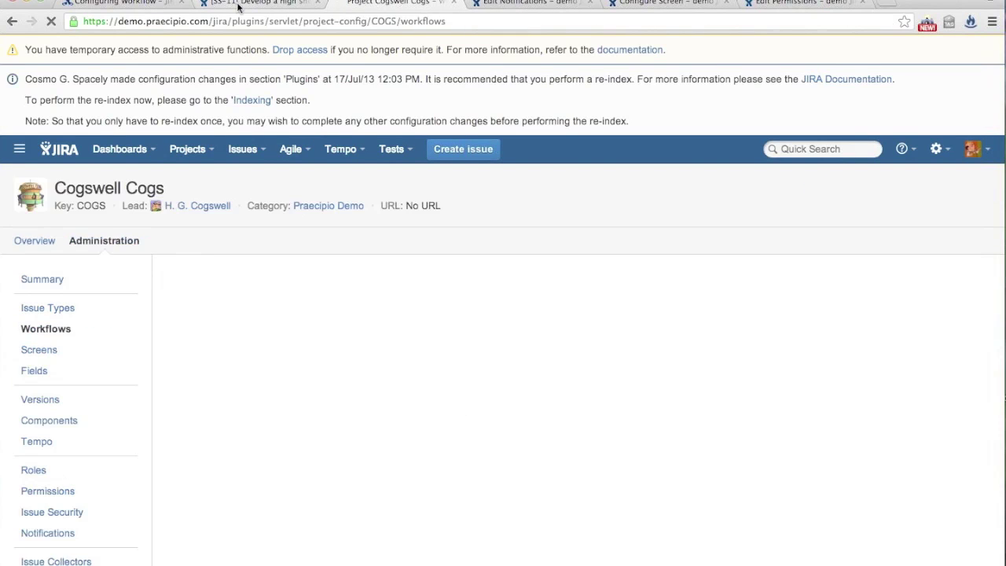
Start progress on issue SS-11 and check its assignee
{"action": "key", "text": "ctrl+shift+Tab"}
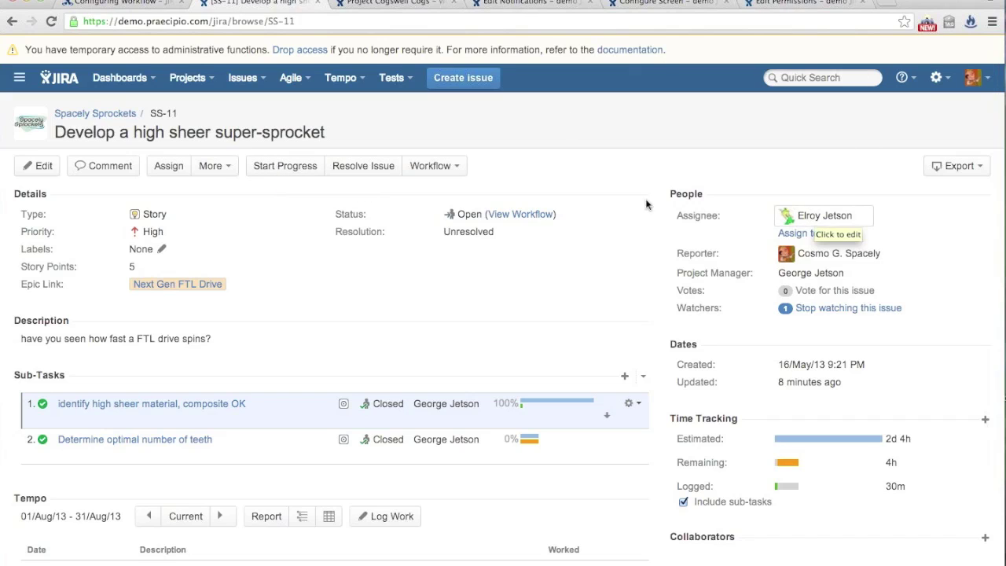
{"action": "left_click", "coordinate": [285, 166]}
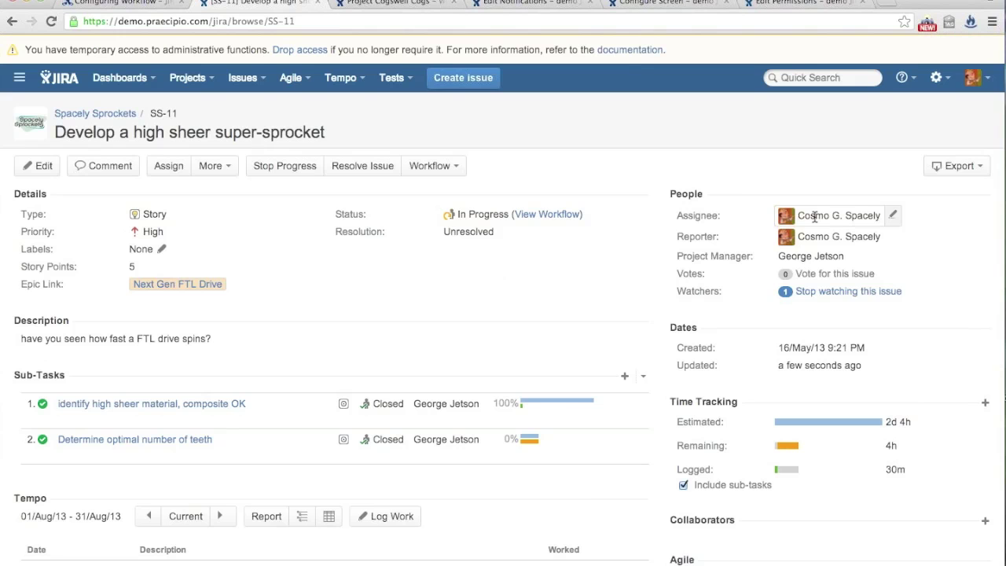
{"action": "mouse_move", "coordinate": [814, 218]}
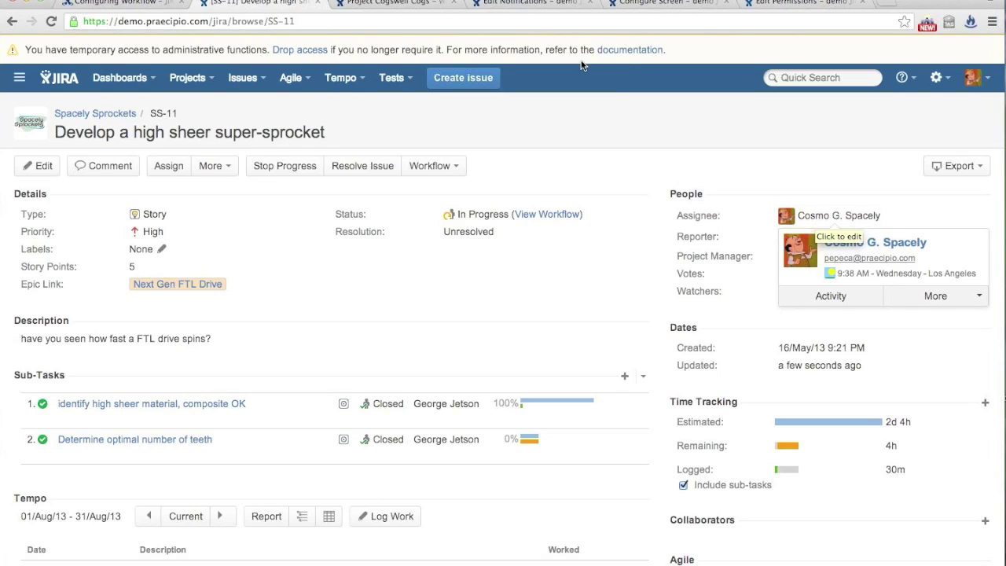
Edit the jira no conditions workflow again and add a step named Canceled linked to the Canceled status
{"action": "left_click", "coordinate": [397, 3]}
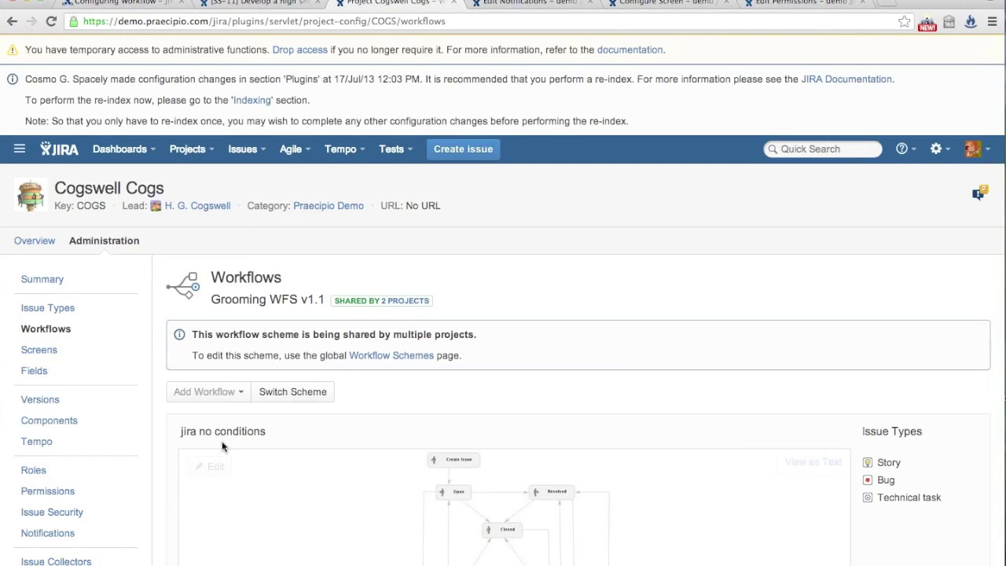
{"action": "left_click", "coordinate": [216, 468]}
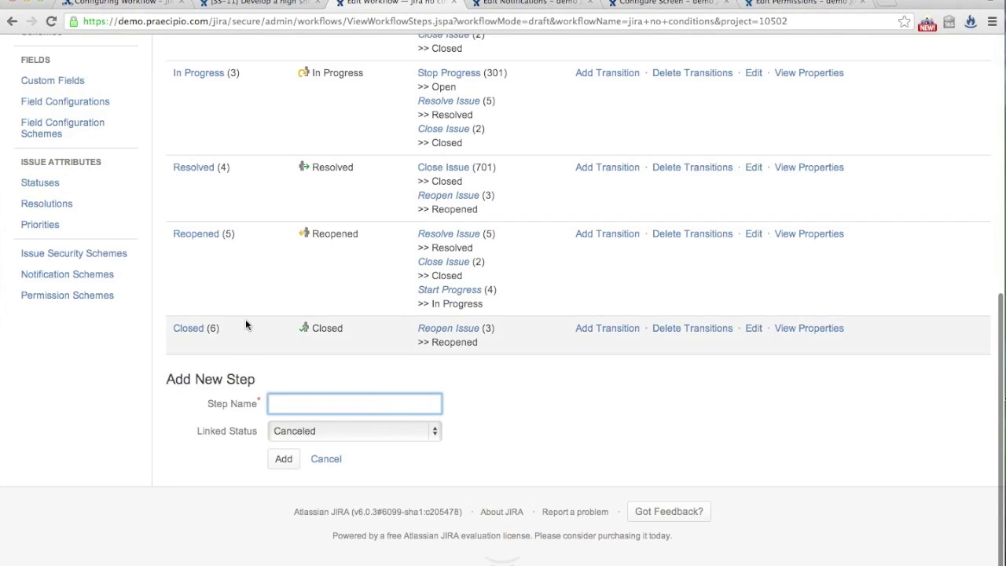
{"action": "scroll", "coordinate": [245, 319], "scroll_direction": "up", "scroll_amount": 3}
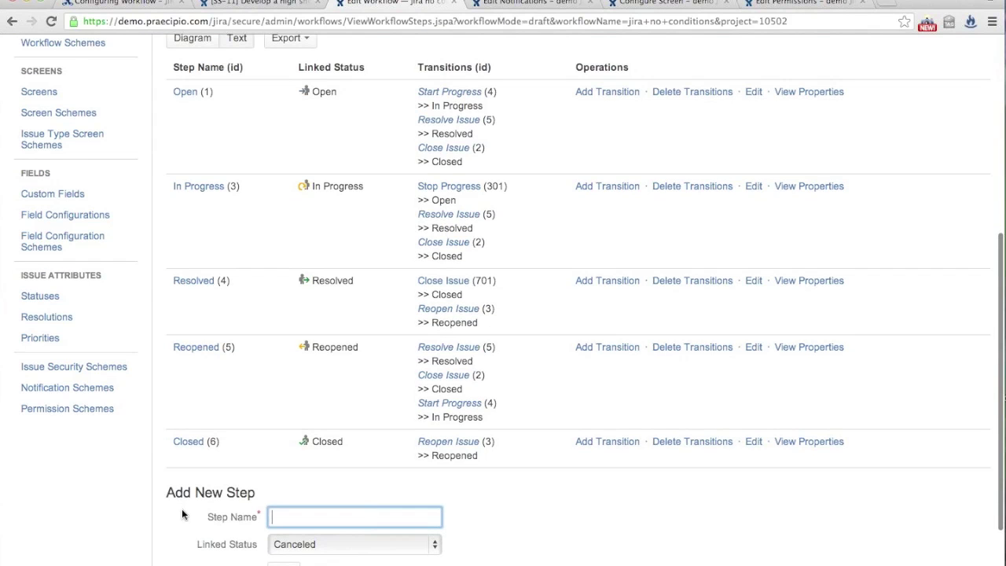
{"action": "scroll", "coordinate": [182, 513], "scroll_direction": "down", "scroll_amount": 2}
{"action": "type", "text": "Canceled"}
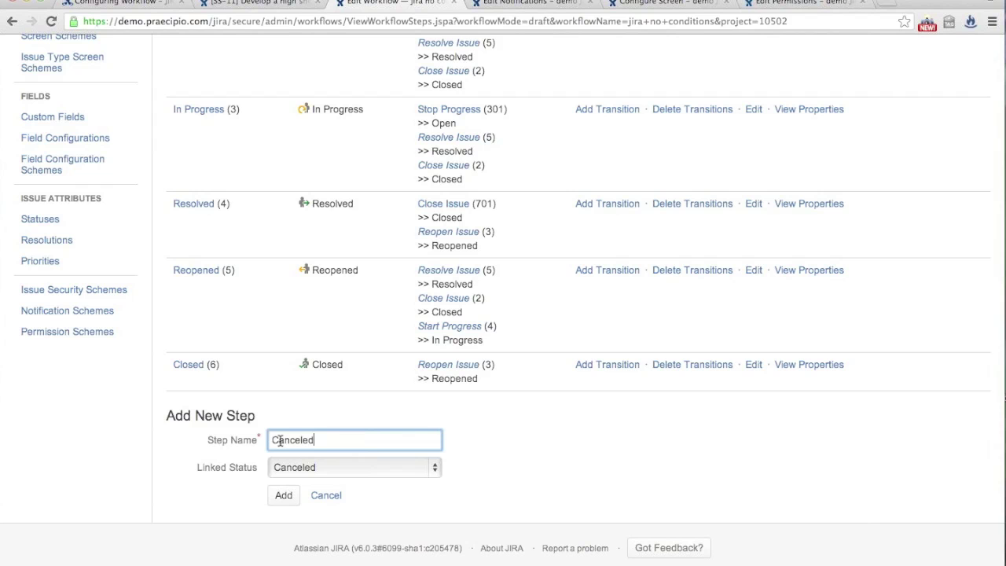
{"action": "left_click", "coordinate": [283, 495]}
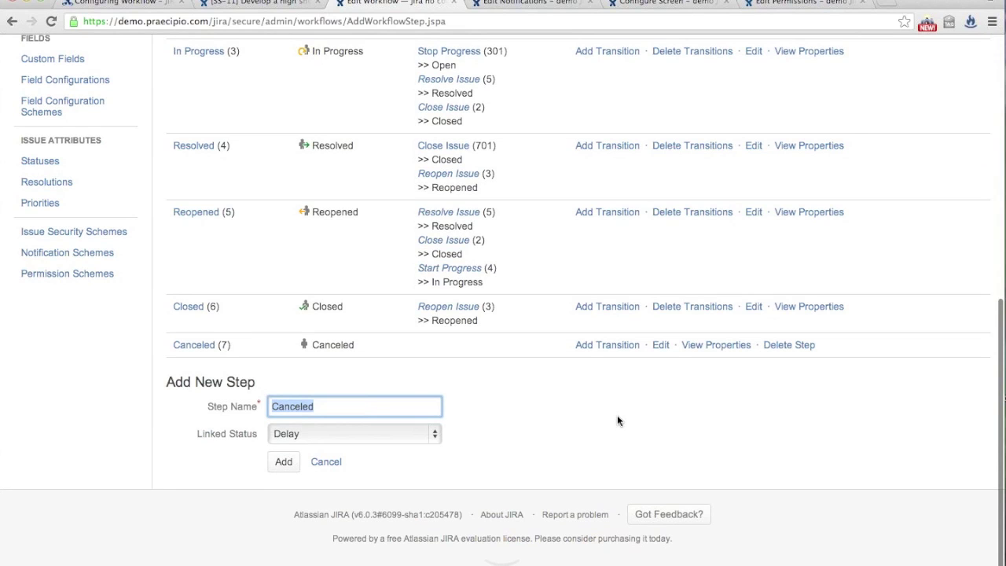
Begin a new transition from the Open step, named Cancel Issue with the description "Don't want to do this work"
{"action": "scroll", "coordinate": [617, 421], "scroll_direction": "up", "scroll_amount": 4}
{"action": "scroll", "coordinate": [617, 420], "scroll_direction": "up", "scroll_amount": 1}
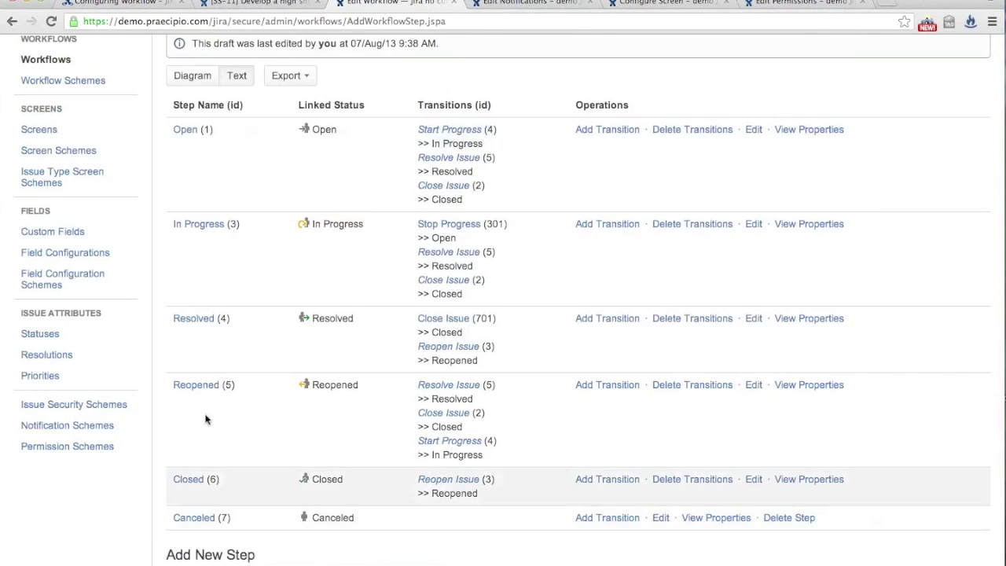
{"action": "left_click", "coordinate": [606, 130]}
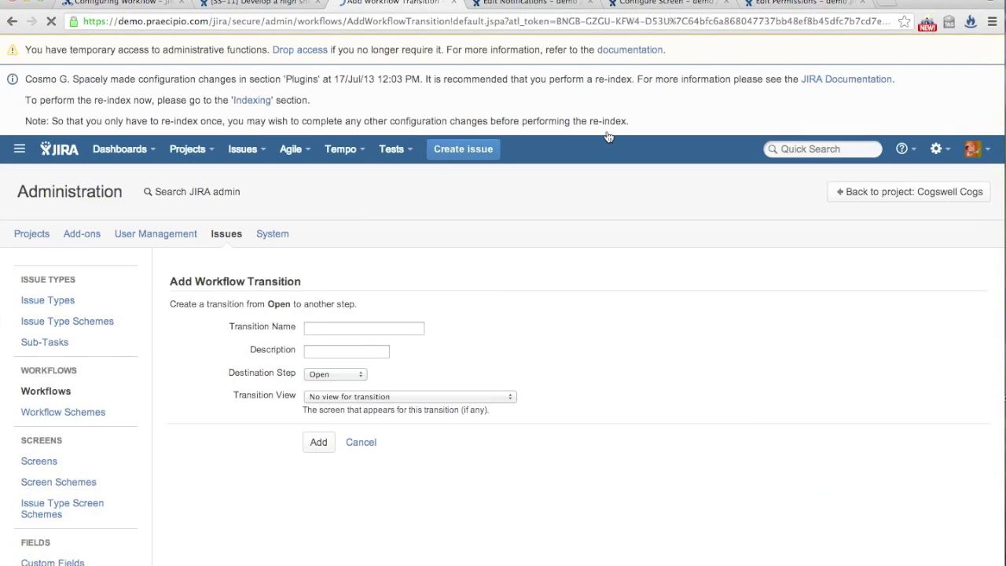
{"action": "left_click", "coordinate": [348, 328]}
{"action": "type", "text": "Cancel"}
{"action": "key", "text": "Escape"}
{"action": "type", "text": "Issue"}
{"action": "key", "text": "Tab"}
{"action": "type", "text": "Don't "}
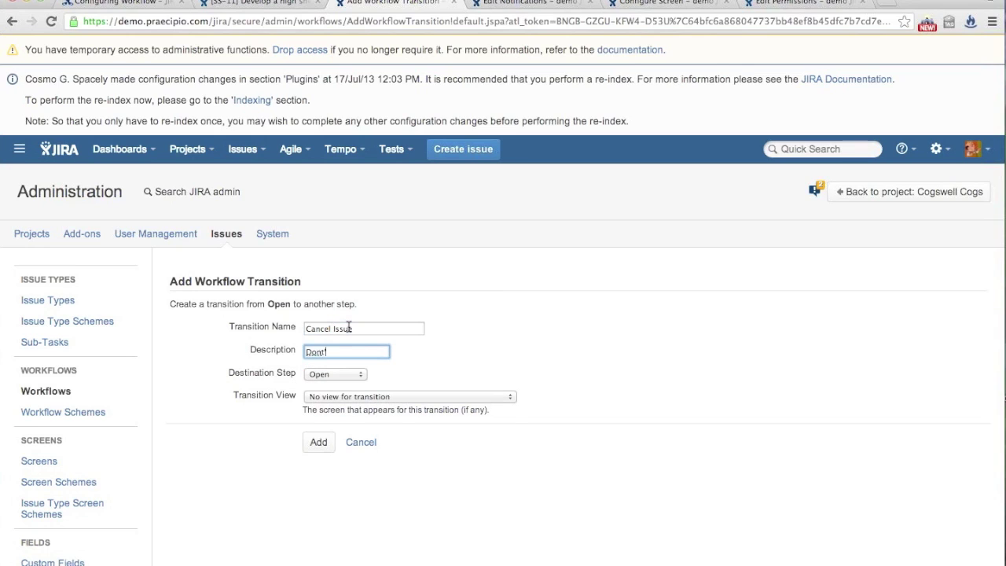
{"action": "type", "text": "want to do this work"}
Set the transition's destination step to Canceled and its view to Resolution Screen, and add it to the workflow
{"action": "left_click", "coordinate": [332, 374]}
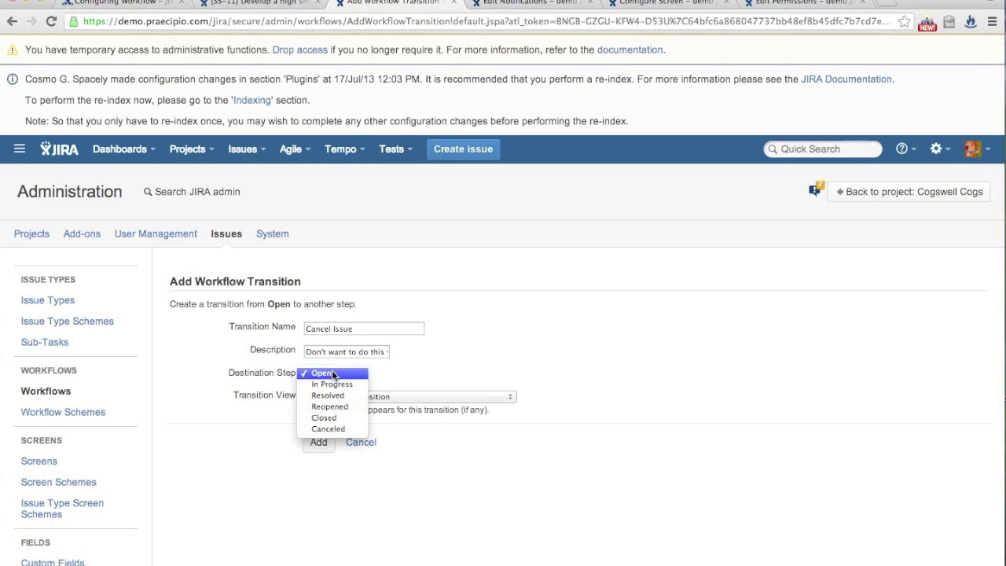
{"action": "left_click", "coordinate": [327, 428]}
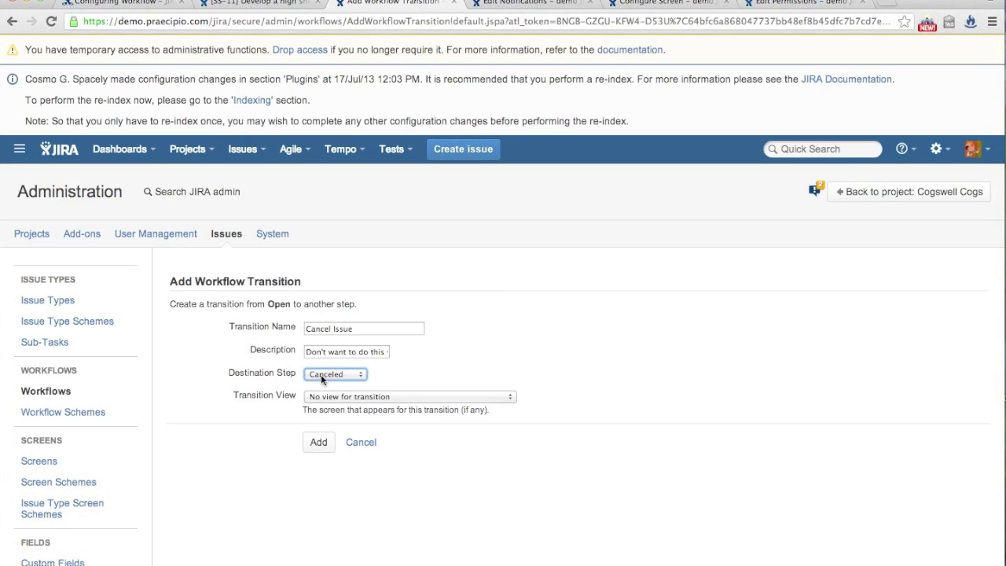
{"action": "left_click", "coordinate": [368, 399]}
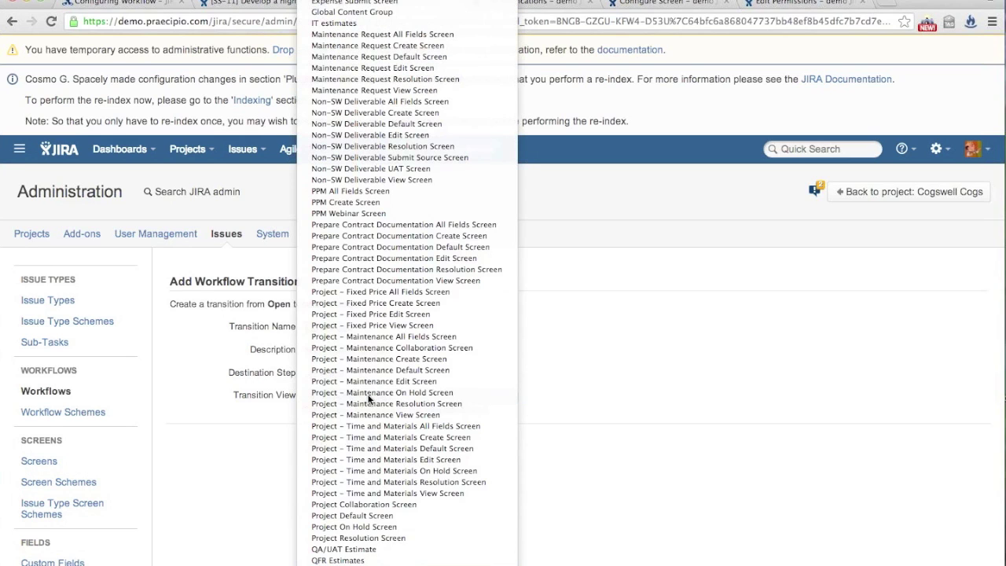
{"action": "scroll", "coordinate": [369, 399], "scroll_direction": "down", "scroll_amount": 1}
{"action": "left_click", "coordinate": [368, 399]}
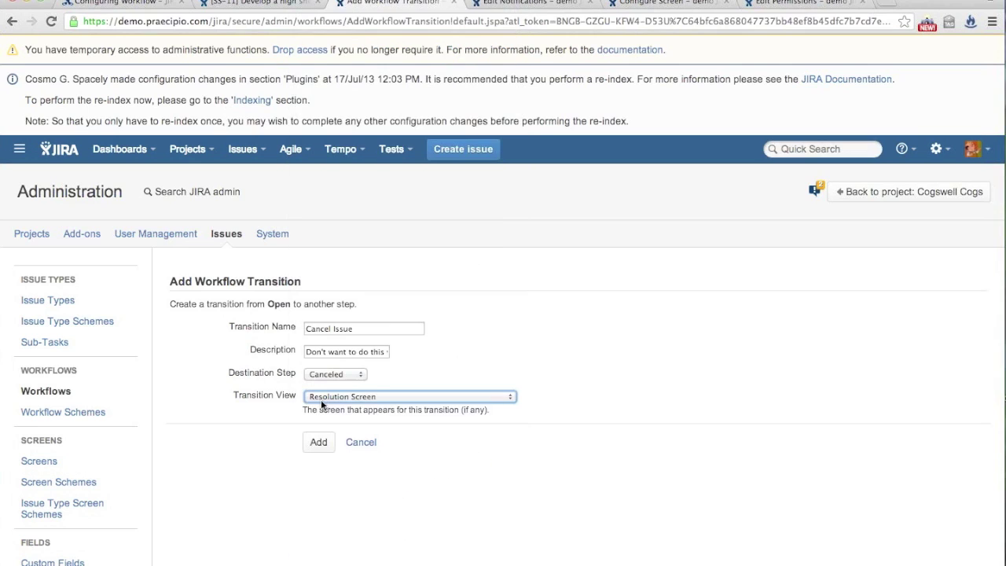
{"action": "left_click", "coordinate": [319, 444]}
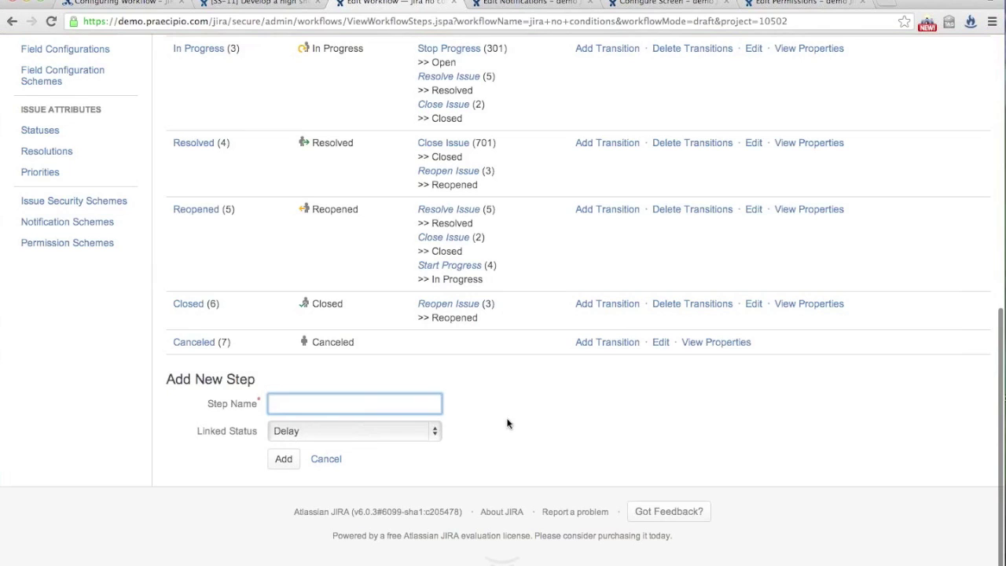
Publish the jira no conditions draft containing the Cancel Issue transition
{"action": "scroll", "coordinate": [507, 424], "scroll_direction": "up", "scroll_amount": 5}
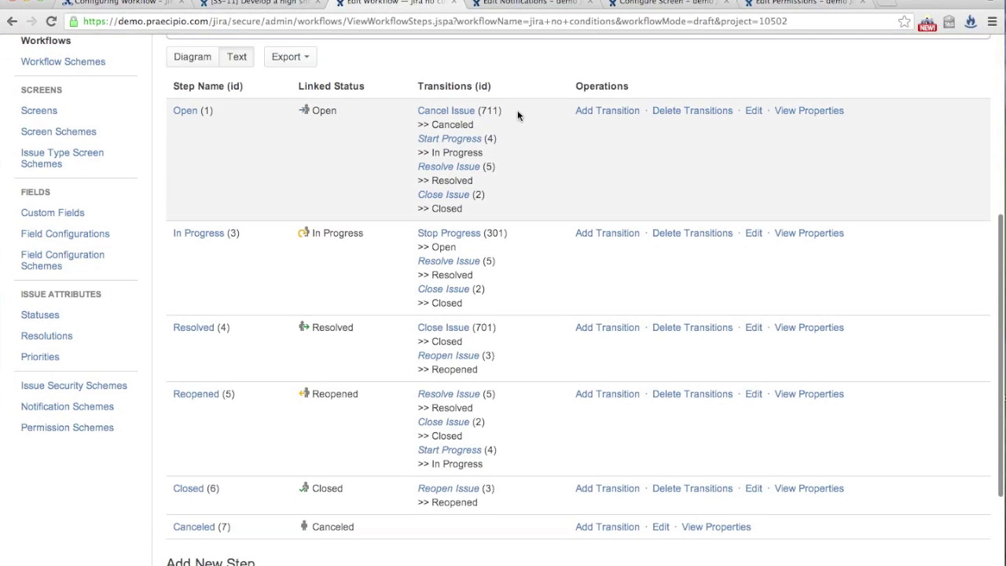
{"action": "scroll", "coordinate": [517, 110], "scroll_direction": "up", "scroll_amount": 10}
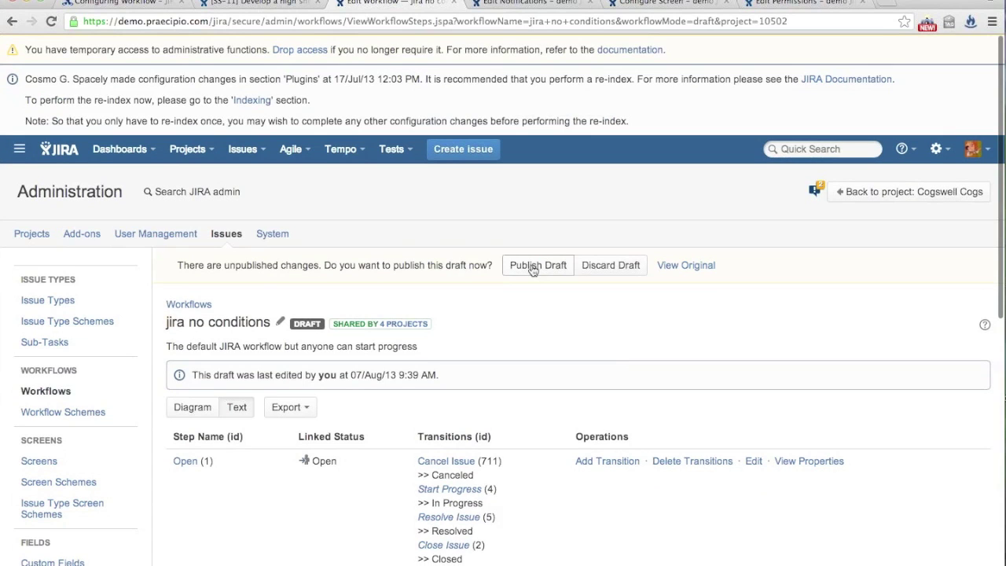
{"action": "left_click", "coordinate": [533, 268]}
{"action": "left_click", "coordinate": [506, 337]}
{"action": "left_click", "coordinate": [606, 426]}
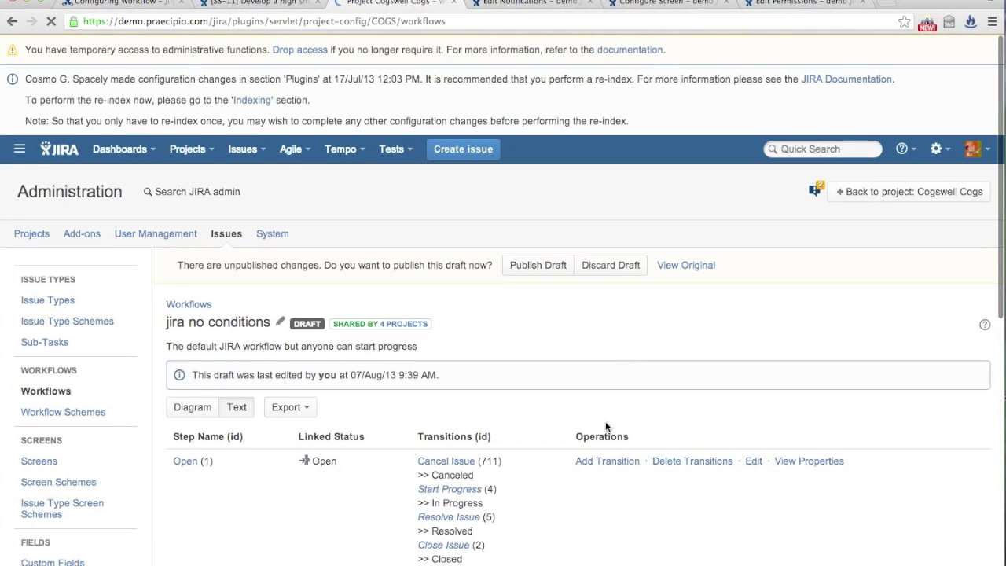
Check the available workflow actions on issue SS-11 and stop progress on it
{"action": "left_click", "coordinate": [279, 5]}
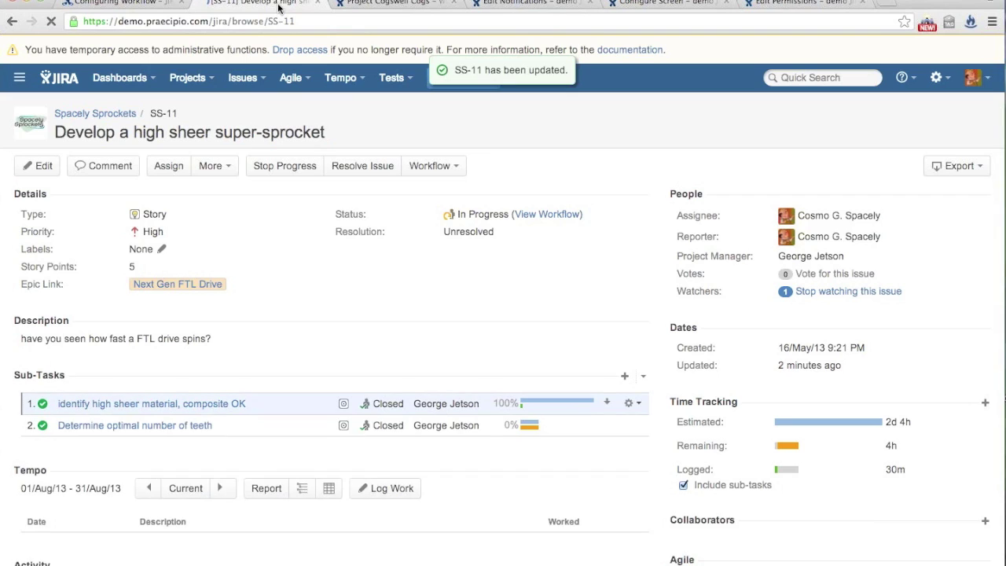
{"action": "left_click", "coordinate": [449, 165]}
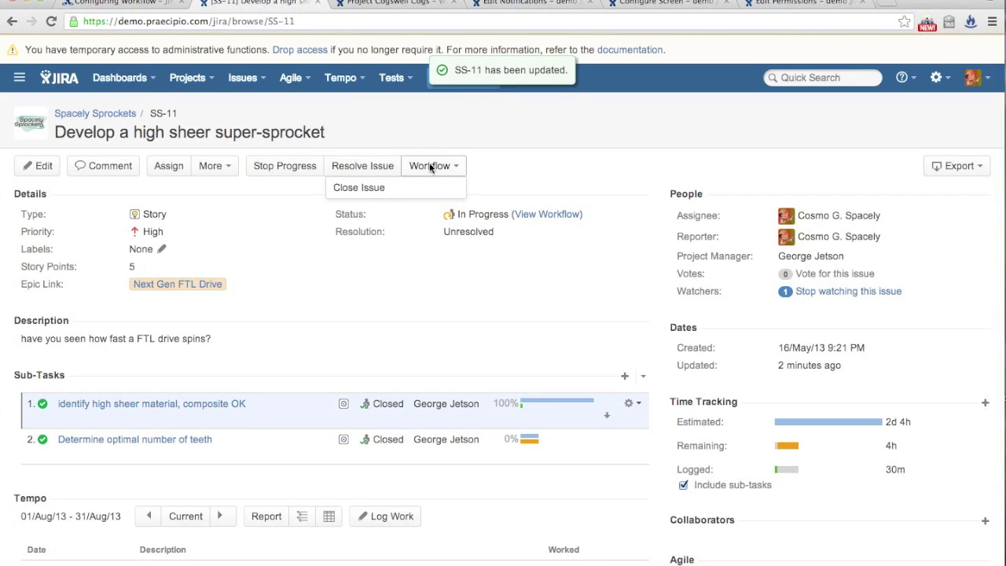
{"action": "left_click", "coordinate": [499, 166]}
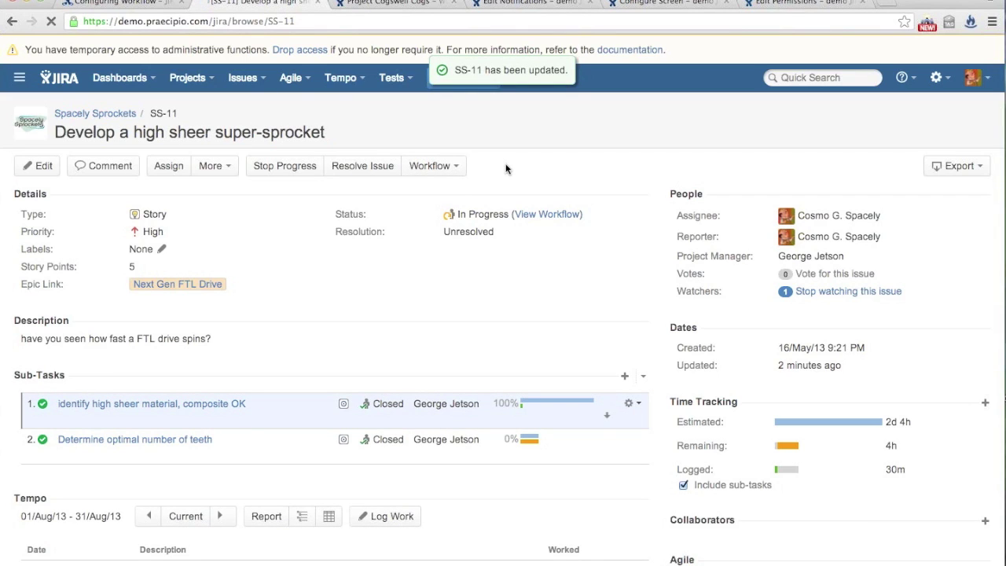
{"action": "left_click", "coordinate": [428, 166]}
{"action": "left_click", "coordinate": [275, 206]}
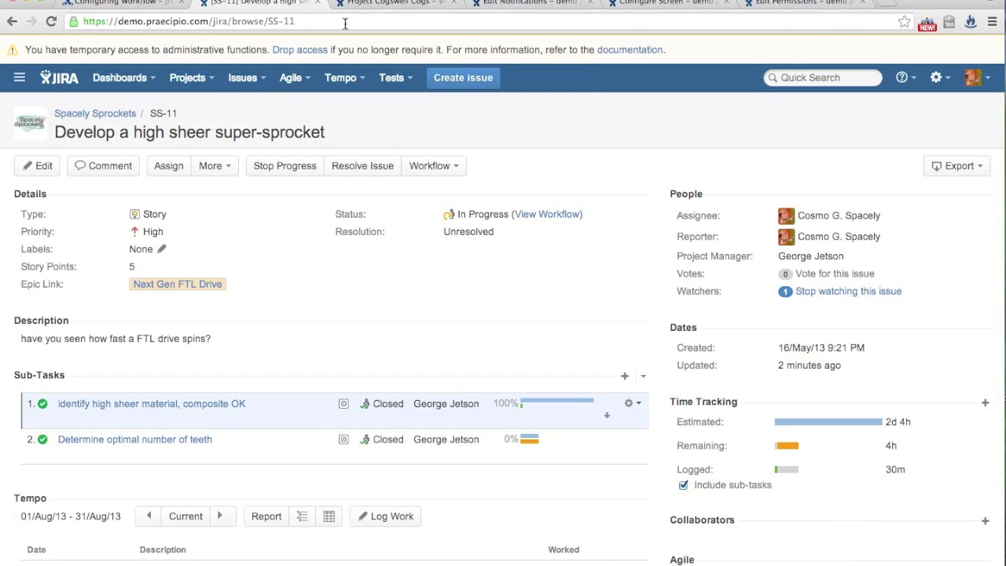
{"action": "left_click", "coordinate": [289, 169]}
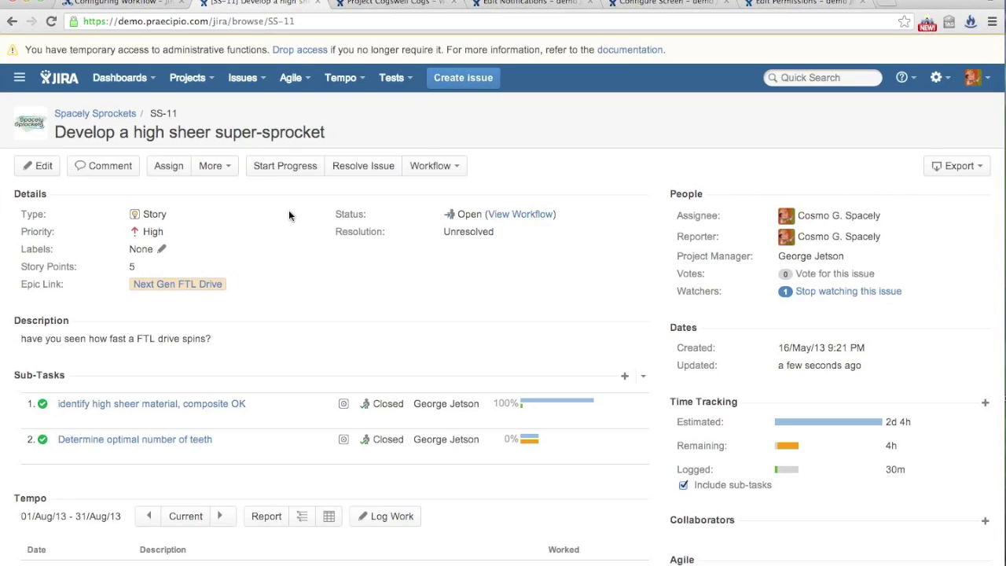
Open the Cancel Issue transition screen on SS-11 to view its fields, and dismiss it without submitting
{"action": "left_click", "coordinate": [454, 167]}
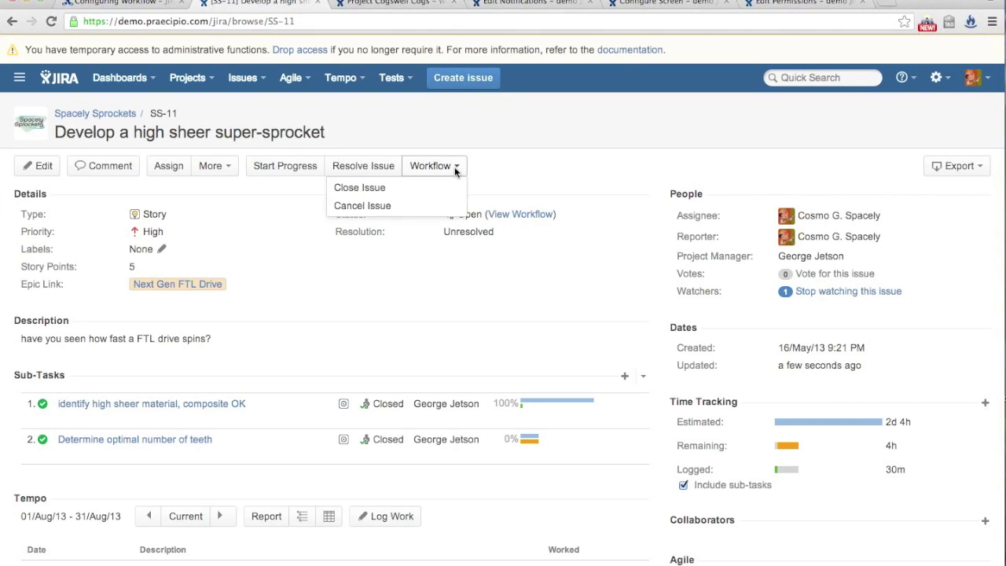
{"action": "left_click", "coordinate": [401, 211]}
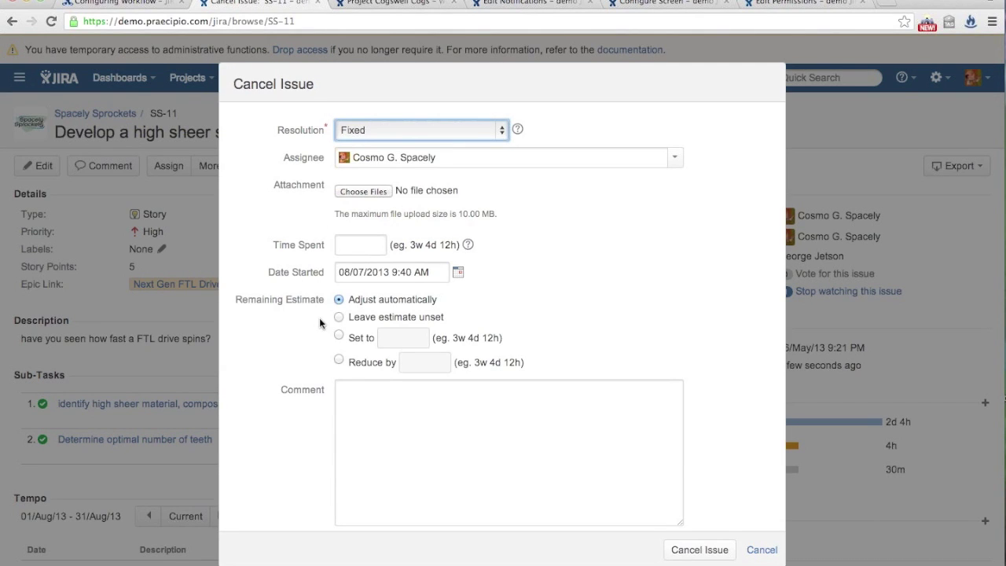
{"action": "key", "text": "Escape"}
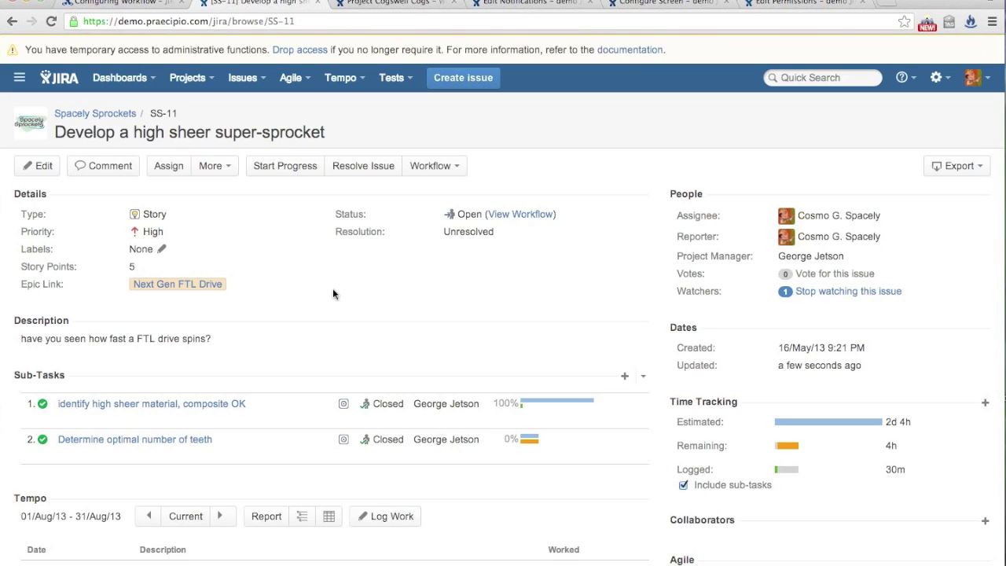
{"action": "left_click", "coordinate": [448, 167]}
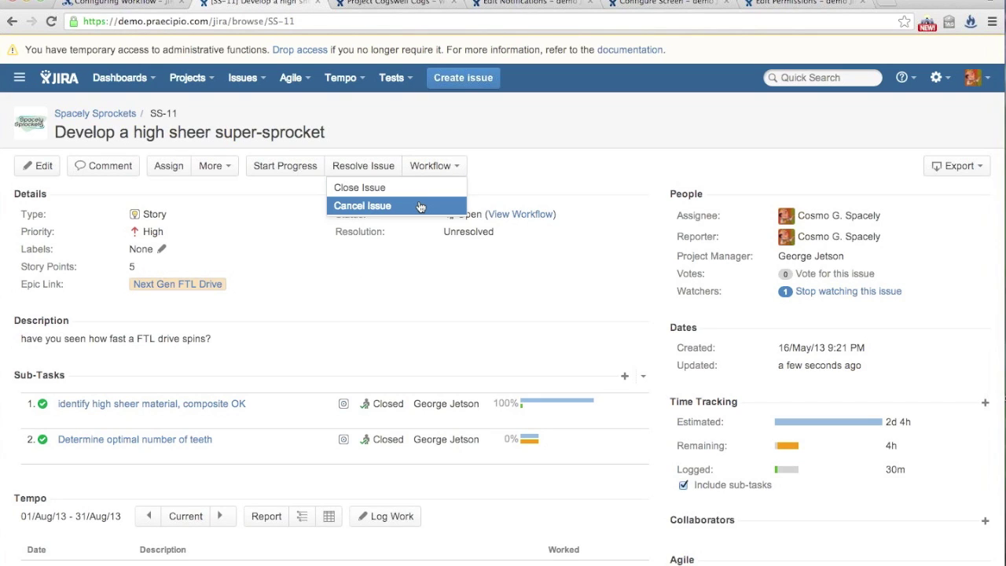
{"action": "left_click", "coordinate": [254, 189]}
Edit the jira no conditions workflow of the Cogswell Cogs project again and open the properties of the Start Progress transition
{"action": "left_click", "coordinate": [389, 4]}
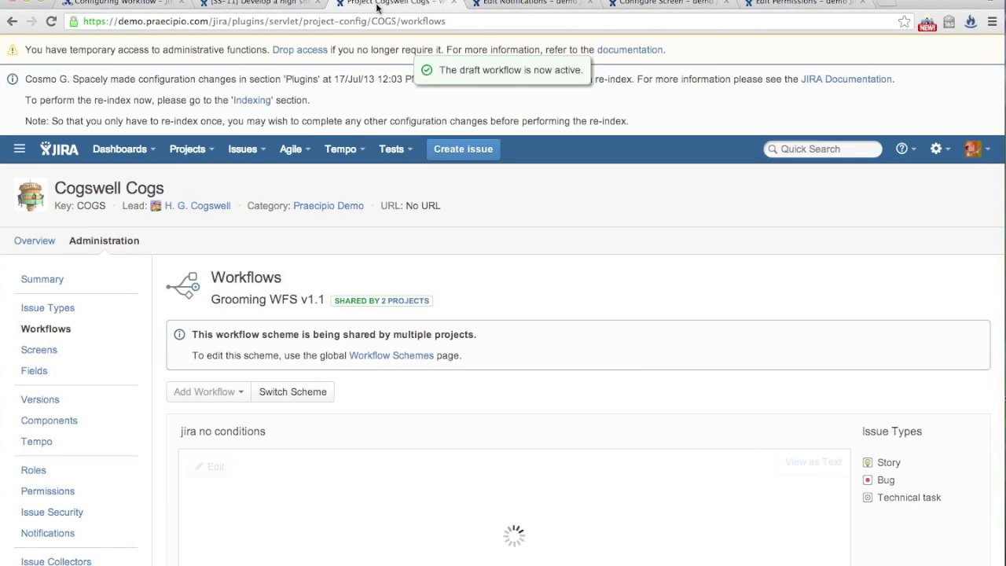
{"action": "left_click", "coordinate": [215, 471]}
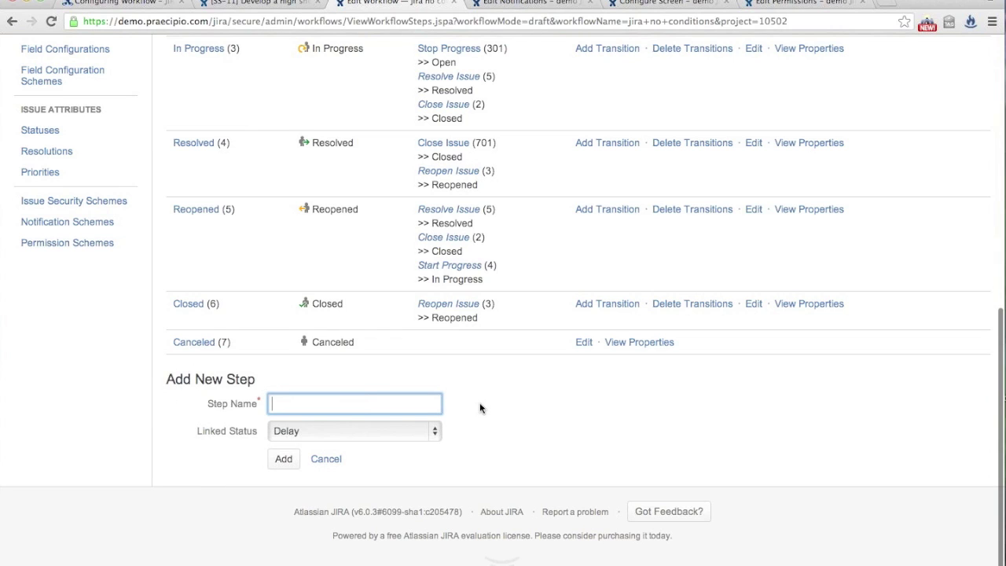
{"action": "scroll", "coordinate": [479, 402], "scroll_direction": "up", "scroll_amount": 5}
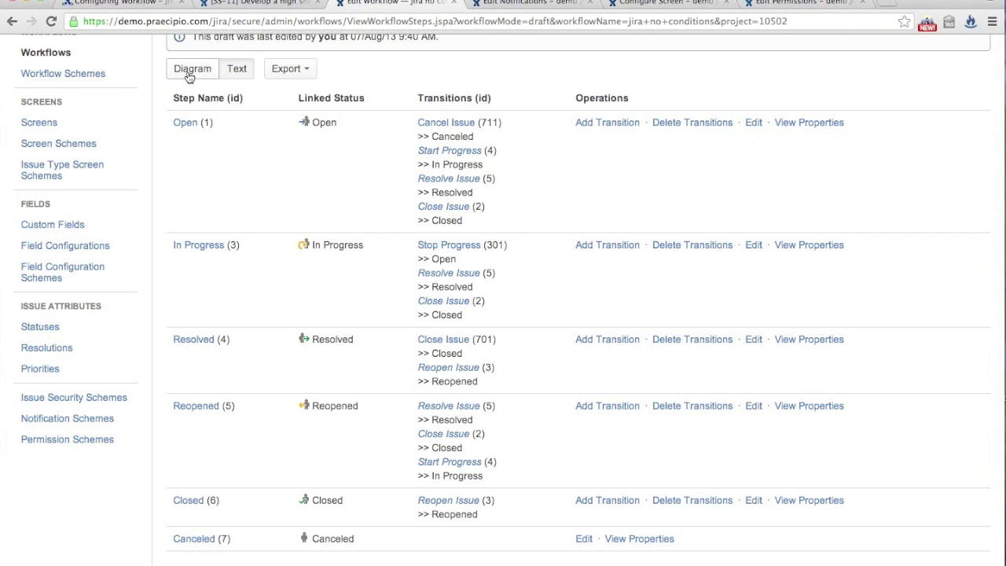
{"action": "left_click", "coordinate": [451, 152]}
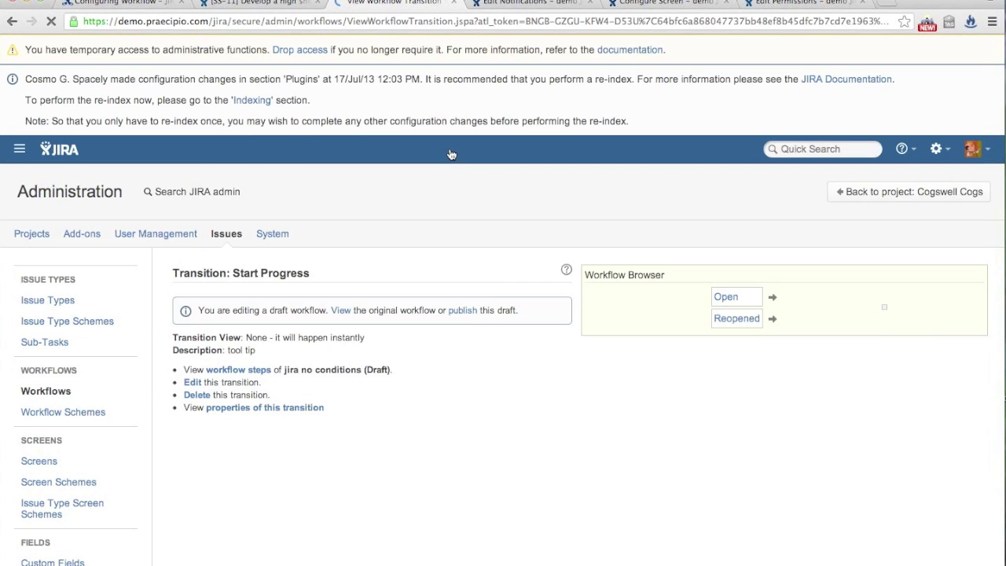
{"action": "left_click", "coordinate": [230, 412]}
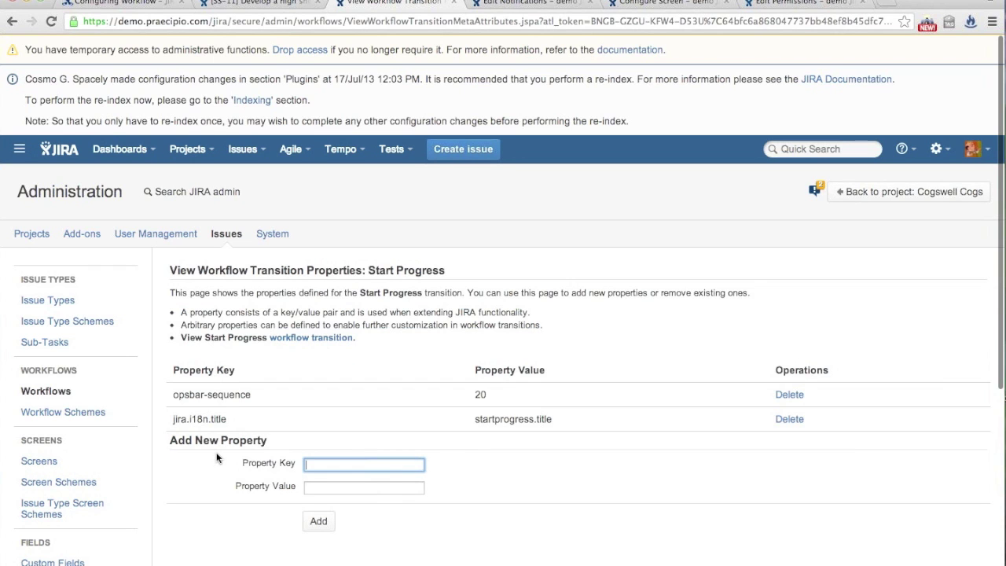
Examine the property keys and values of the Start Progress transition, highlighting the opsbar-sequence key
{"action": "scroll", "coordinate": [217, 458], "scroll_direction": "down", "scroll_amount": 1}
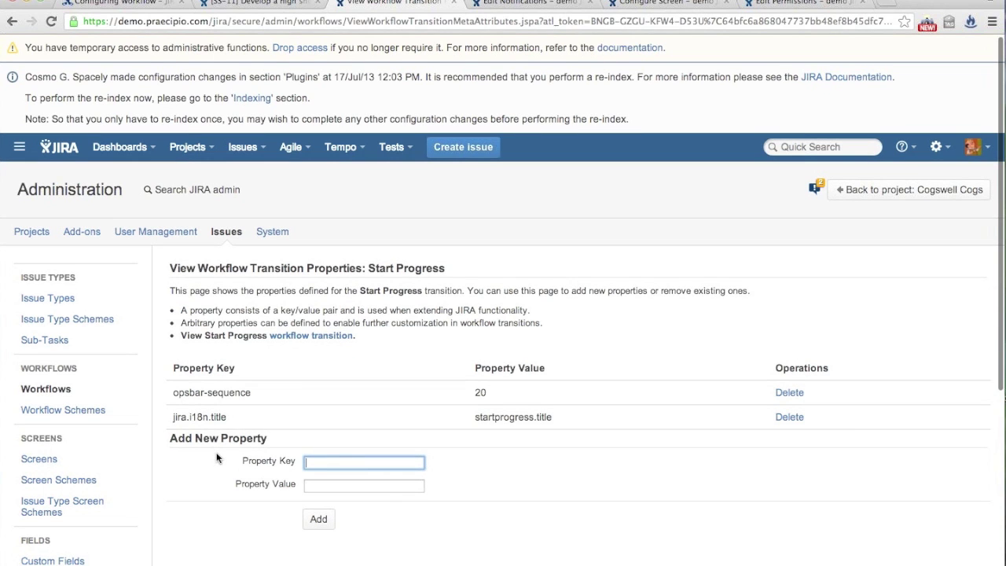
{"action": "scroll", "coordinate": [217, 458], "scroll_direction": "down", "scroll_amount": 2}
{"action": "right_click", "coordinate": [248, 336]}
{"action": "left_click", "coordinate": [189, 340]}
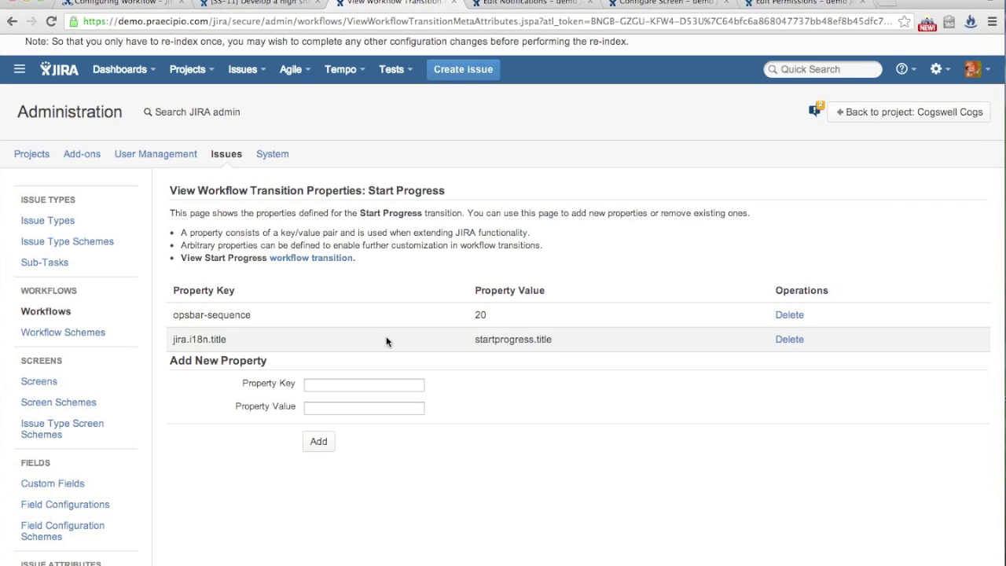
{"action": "left_click_drag", "start_coordinate": [172, 315], "coordinate": [260, 315]}
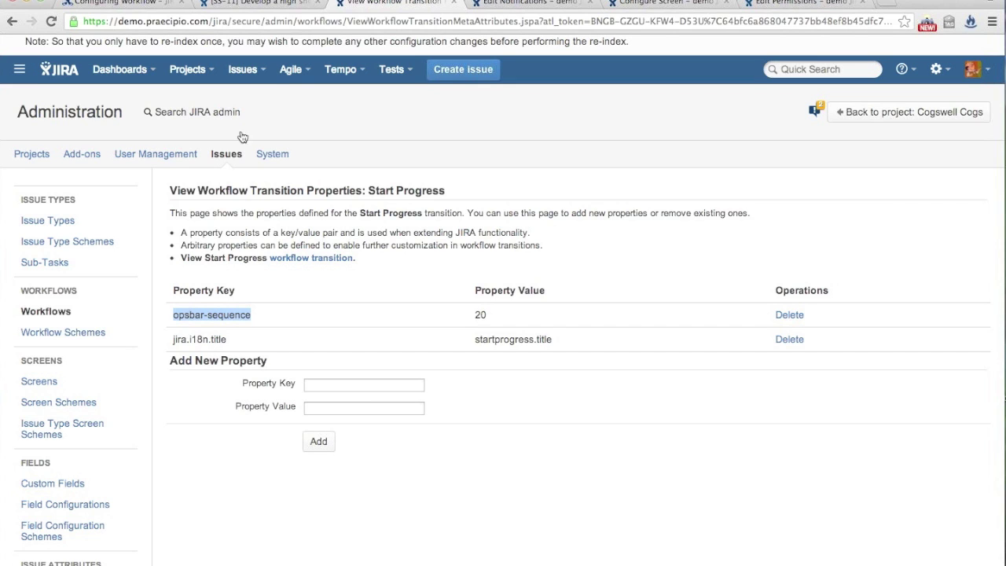
Check on SS-11 the order in which the workflow actions are offered, including Cancel Issue
{"action": "left_click", "coordinate": [226, 6]}
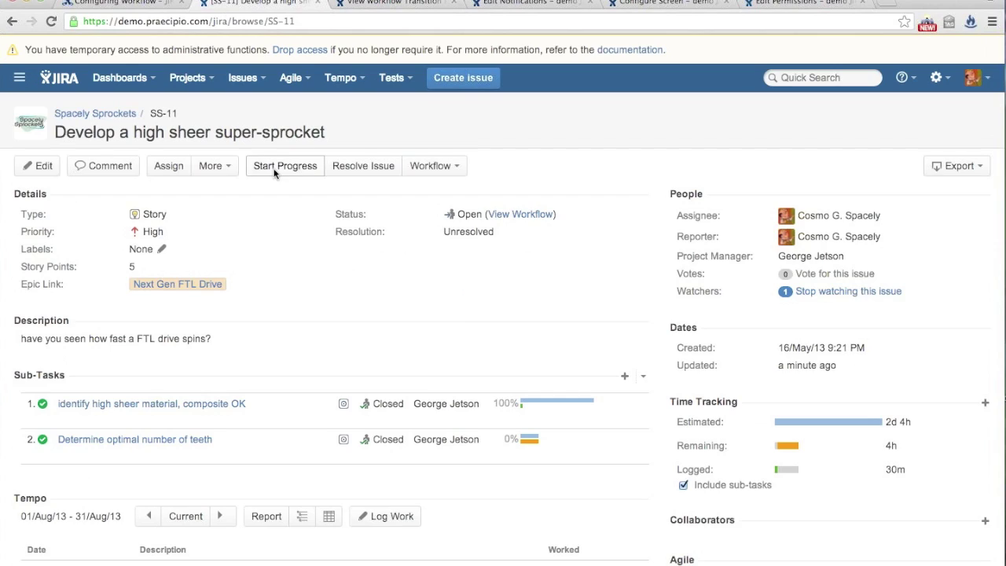
{"action": "left_click", "coordinate": [429, 166]}
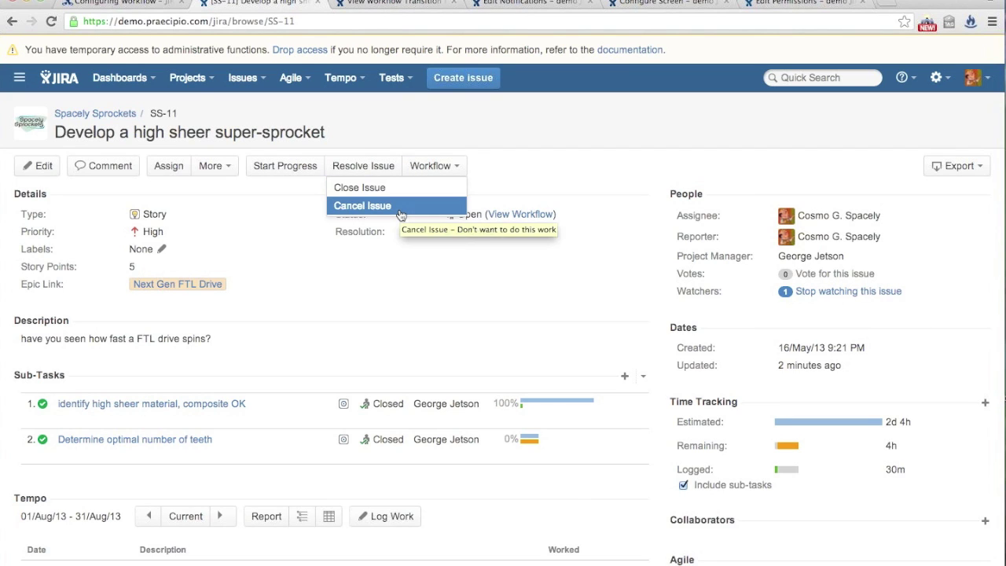
{"action": "left_click", "coordinate": [385, 6]}
Select the opsbar-sequence key text and open the Cancel Issue transition from the draft's workflow steps
{"action": "triple_click", "coordinate": [242, 310]}
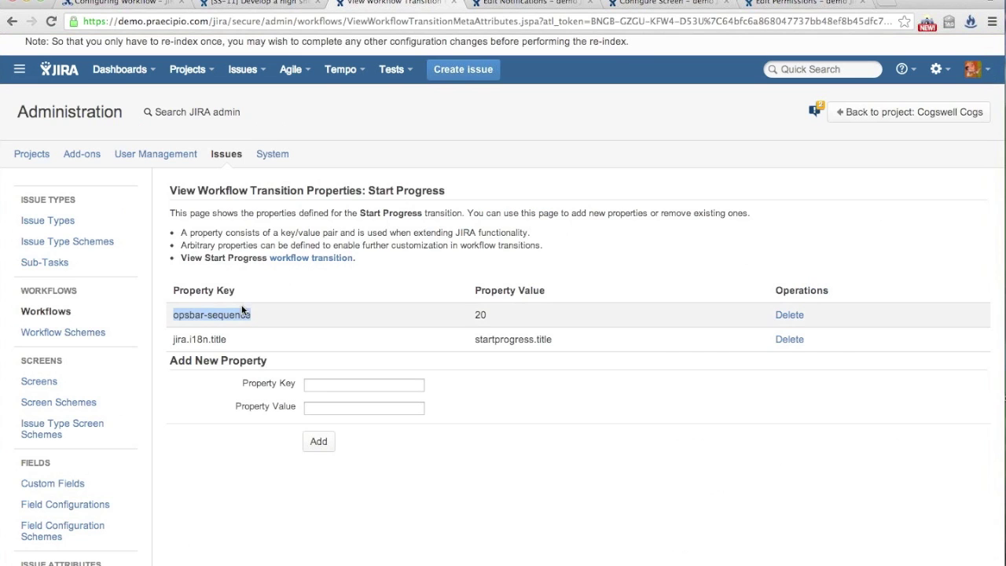
{"action": "left_click", "coordinate": [299, 259]}
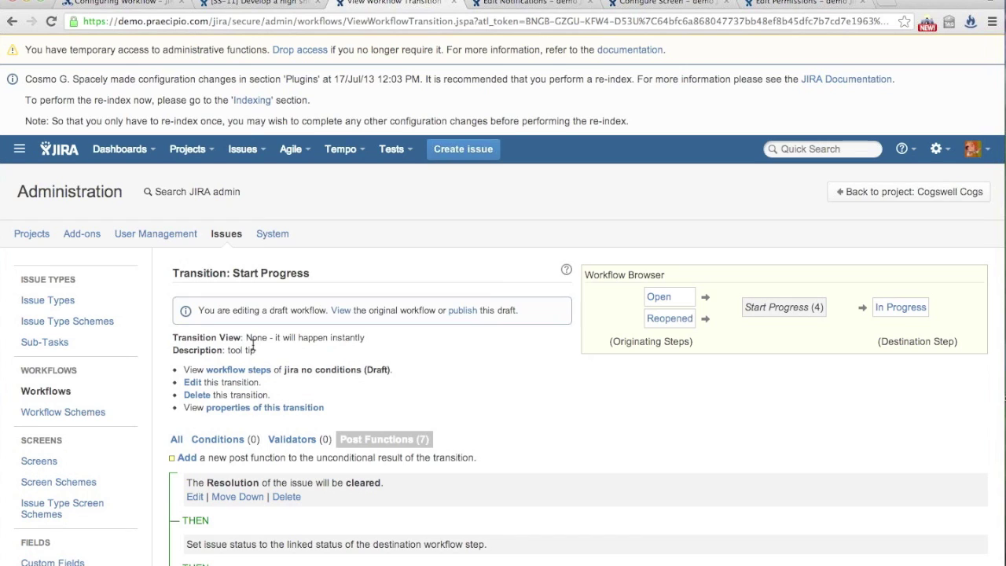
{"action": "left_click", "coordinate": [229, 370]}
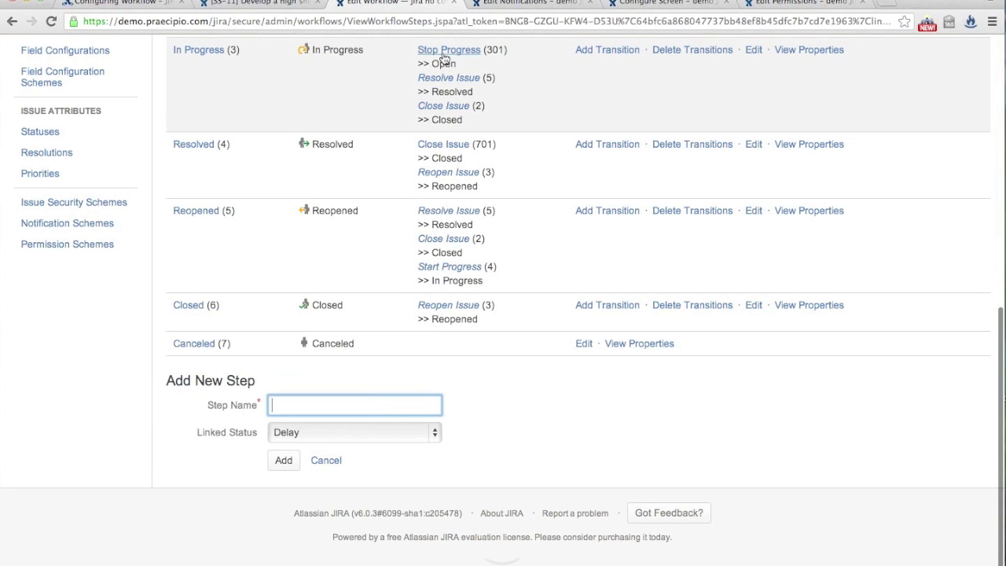
{"action": "scroll", "coordinate": [444, 62], "scroll_direction": "up", "scroll_amount": 5}
{"action": "left_click", "coordinate": [438, 219]}
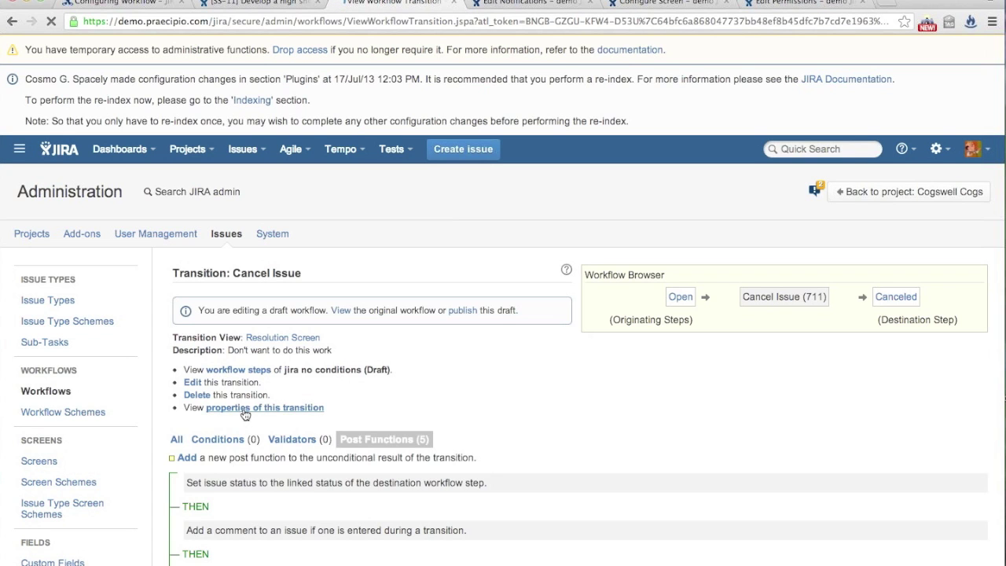
Add the property opsbar-sequence with the value 10 to the Cancel Issue transition
{"action": "key", "text": "Down"}
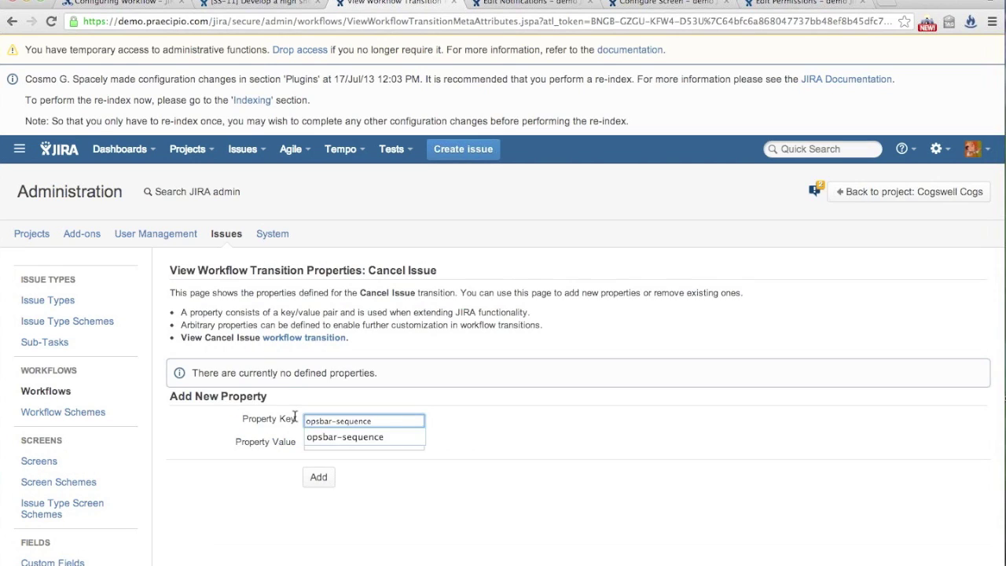
{"action": "key", "text": "Tab"}
{"action": "type", "text": "10"}
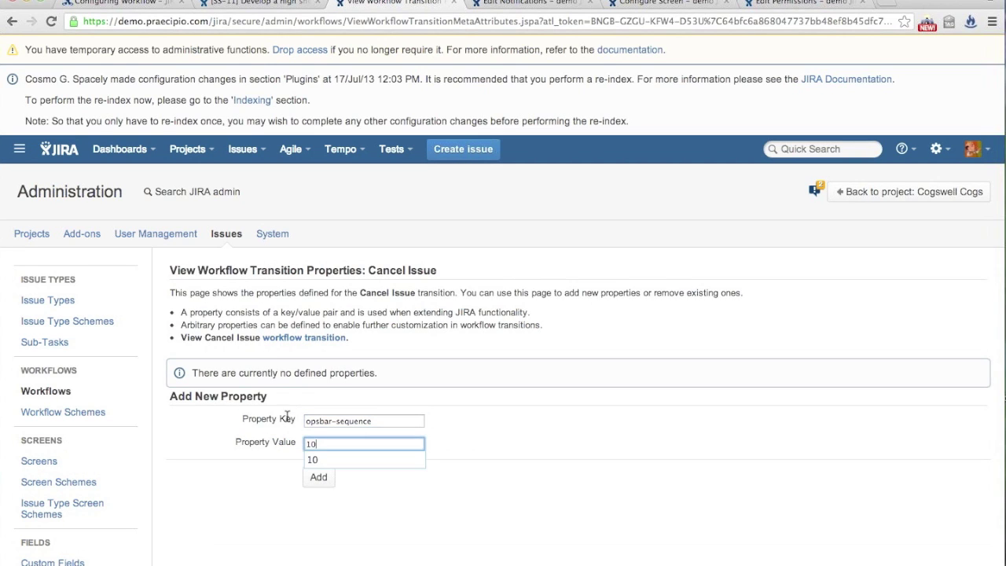
{"action": "left_click", "coordinate": [319, 477]}
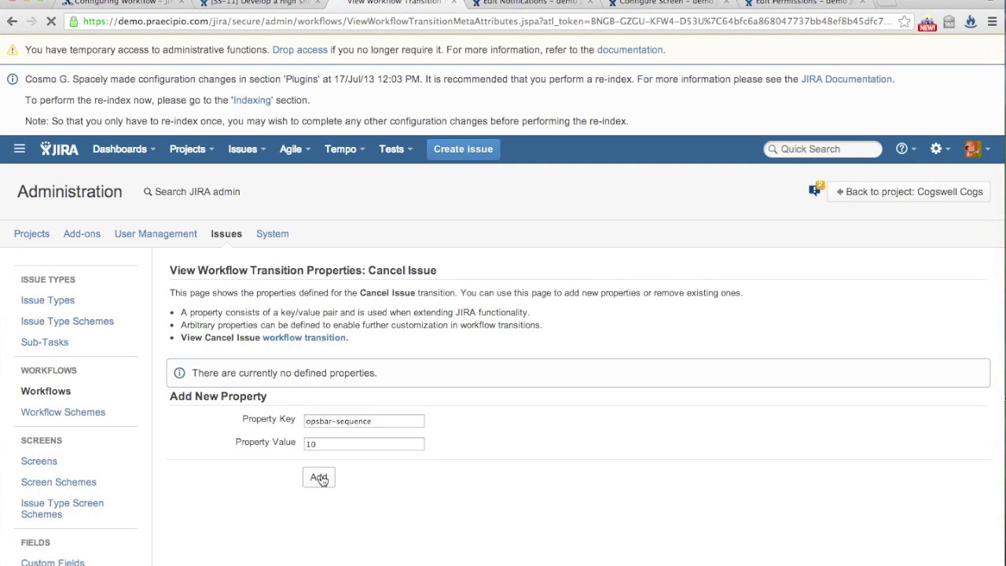
Publish the jira no conditions draft with the new transition property, without saving a backup copy
{"action": "left_click", "coordinate": [296, 343]}
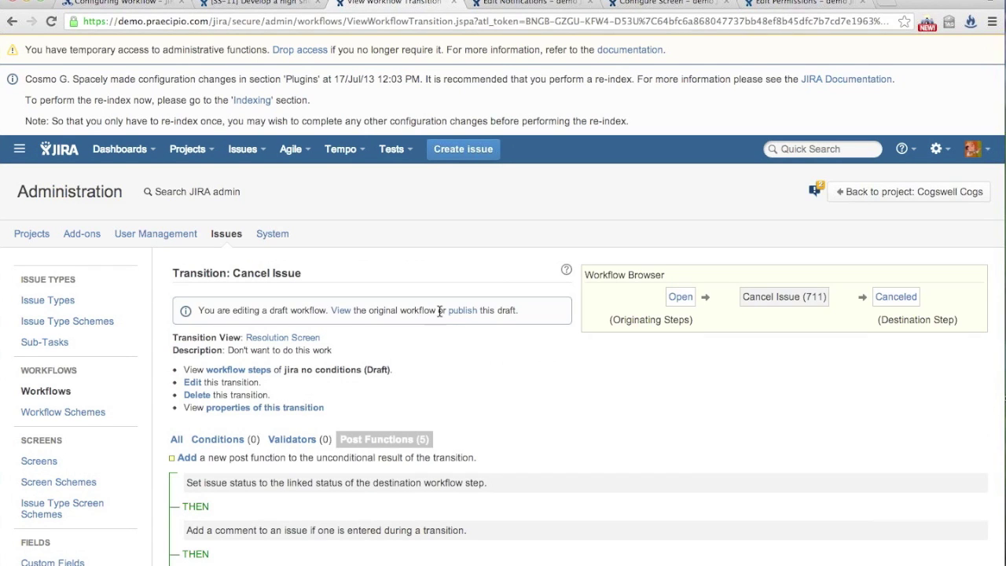
{"action": "left_click", "coordinate": [460, 311]}
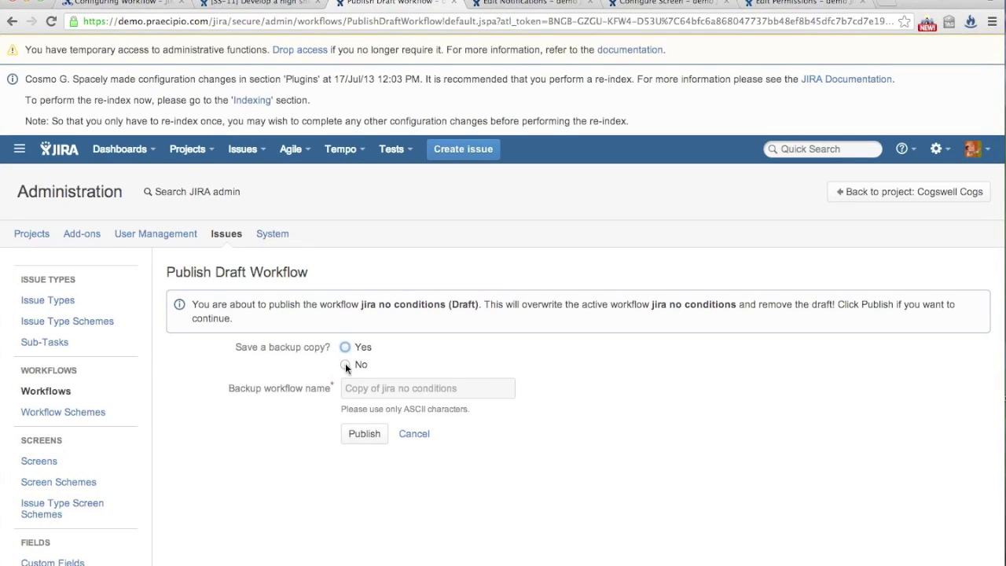
{"action": "left_click", "coordinate": [359, 431]}
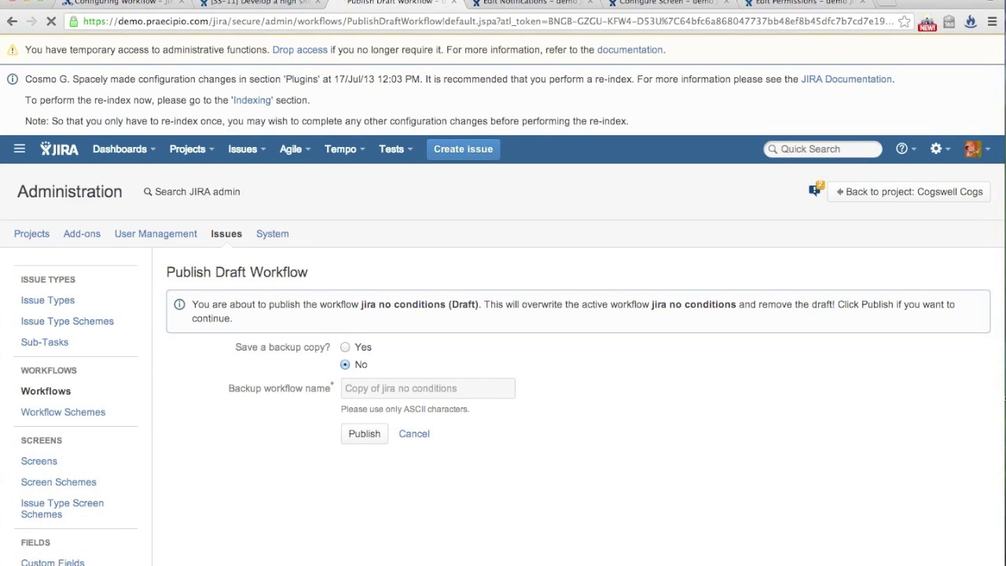
Reload issue SS-11 and examine the order of its workflow actions, including those in the collapsed list
{"action": "left_click", "coordinate": [253, 3]}
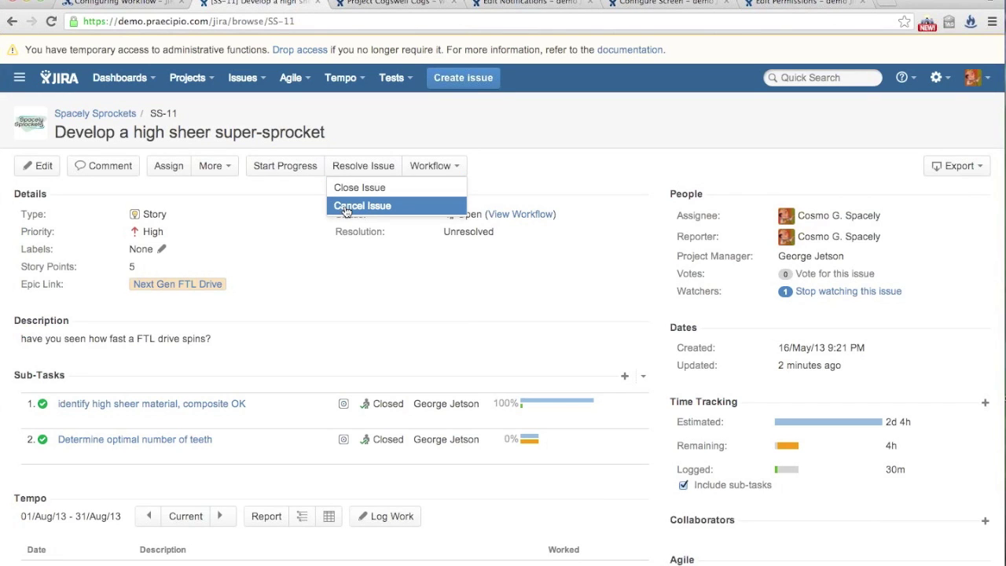
{"action": "left_click", "coordinate": [263, 222]}
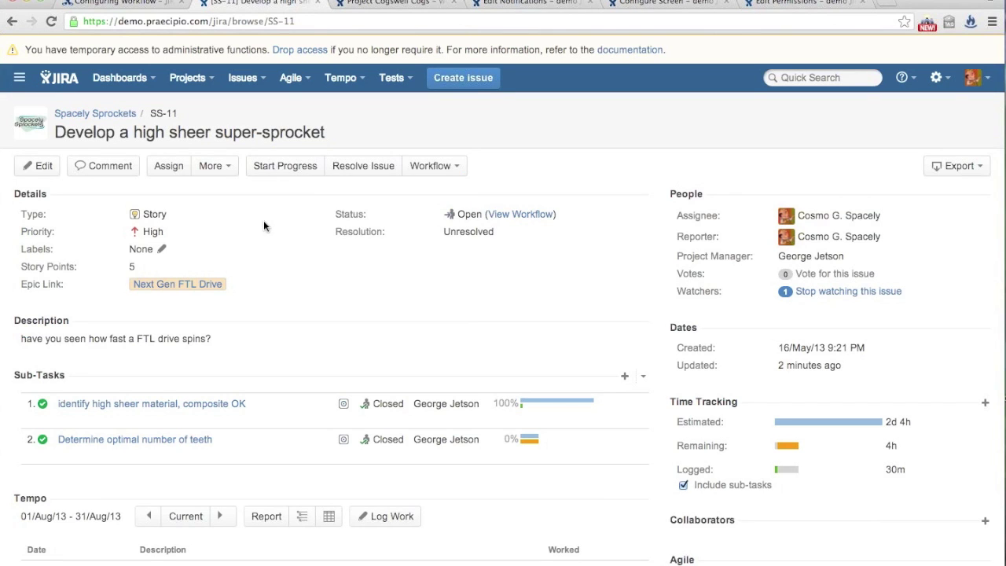
{"action": "key", "text": "super+r"}
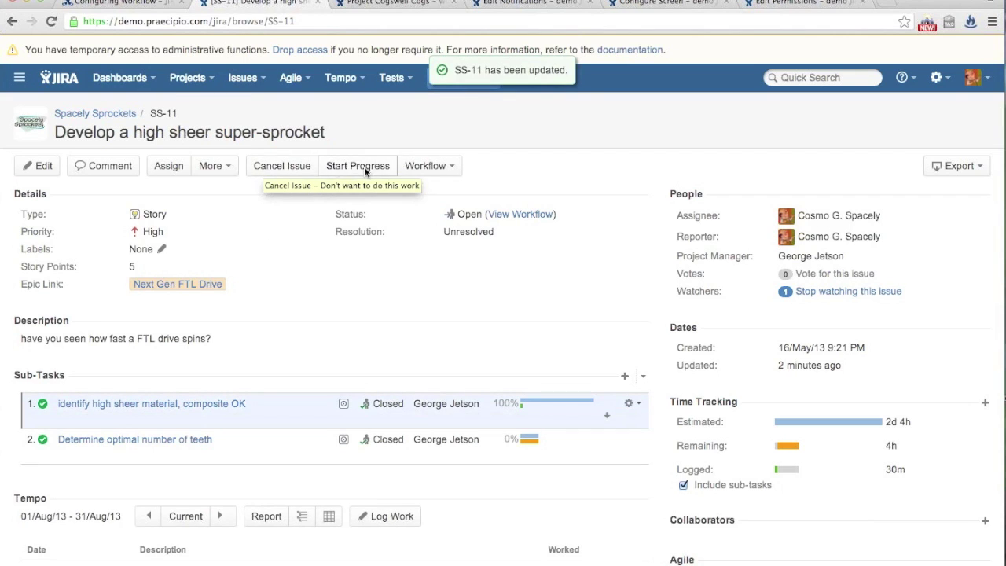
{"action": "left_click", "coordinate": [431, 167]}
{"action": "left_click", "coordinate": [268, 194]}
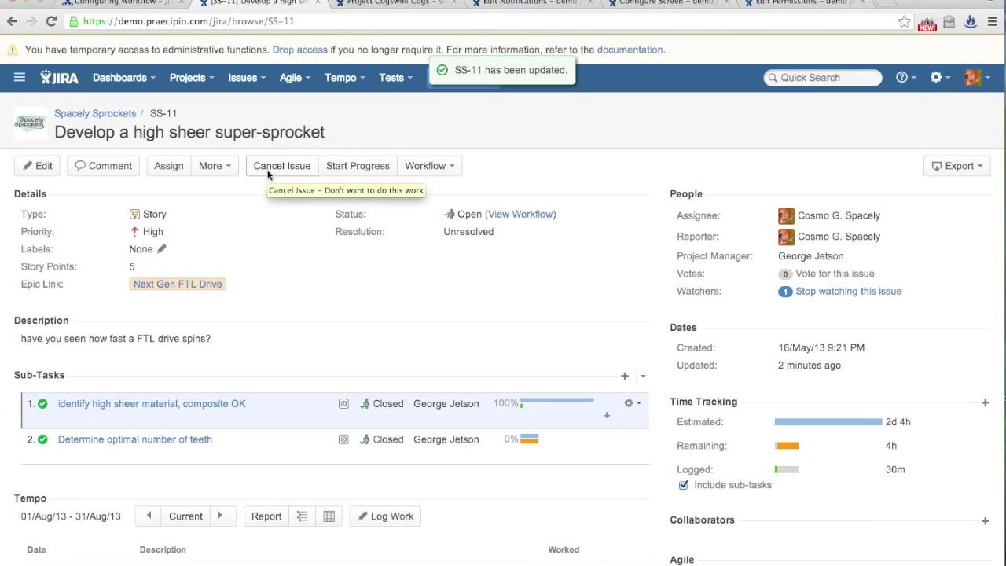
{"action": "left_click", "coordinate": [438, 166]}
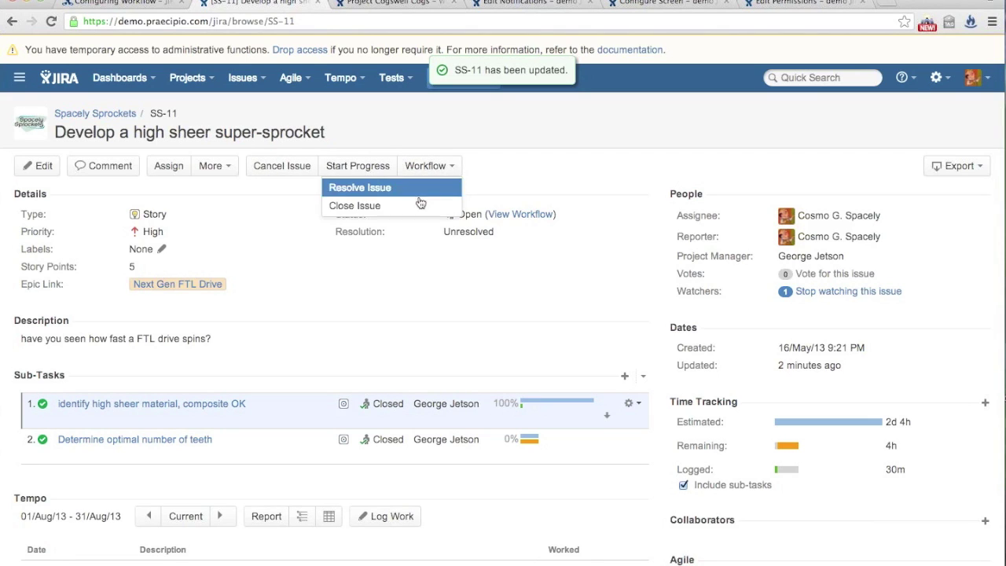
{"action": "left_click", "coordinate": [490, 186]}
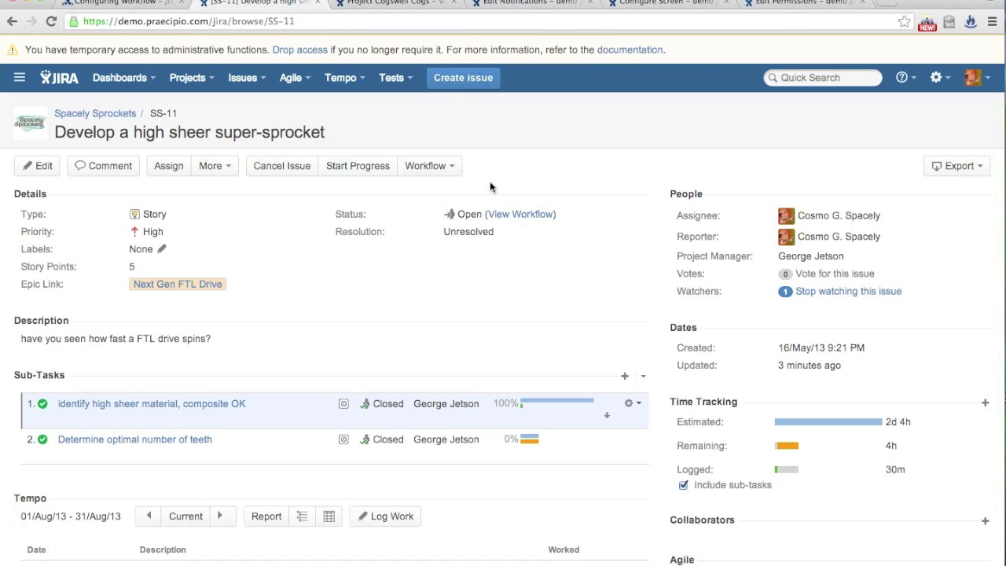
Reassign issue SS-11 to a different user by changing its assignee, and save the change
{"action": "left_click", "coordinate": [870, 220]}
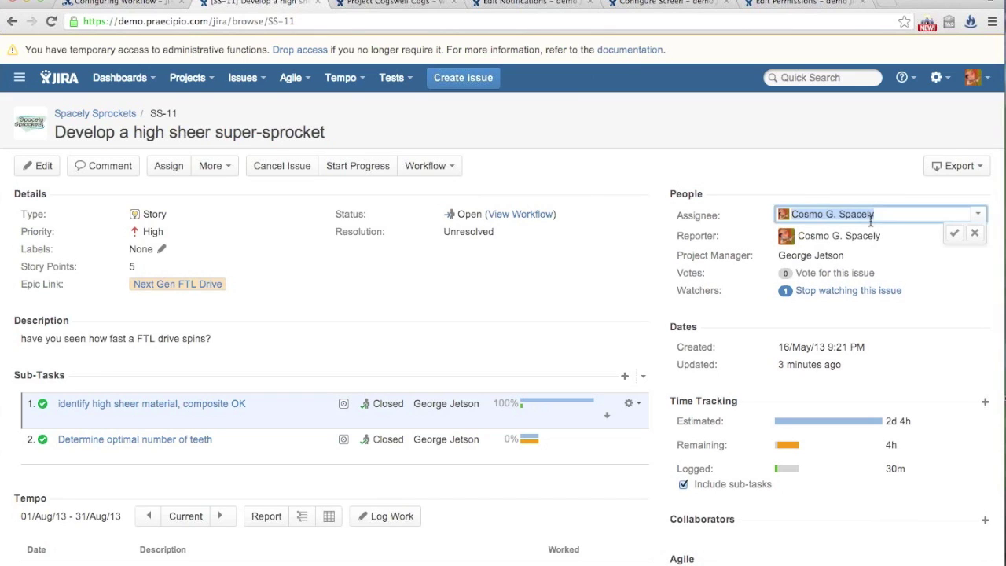
{"action": "type", "text": "elr"}
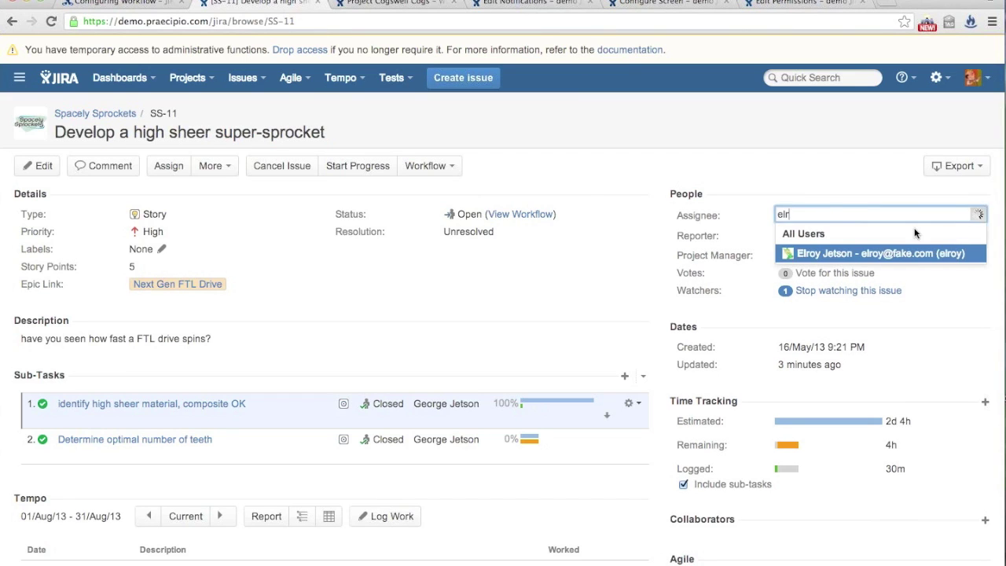
{"action": "key", "text": "Return"}
{"action": "left_click", "coordinate": [953, 232]}
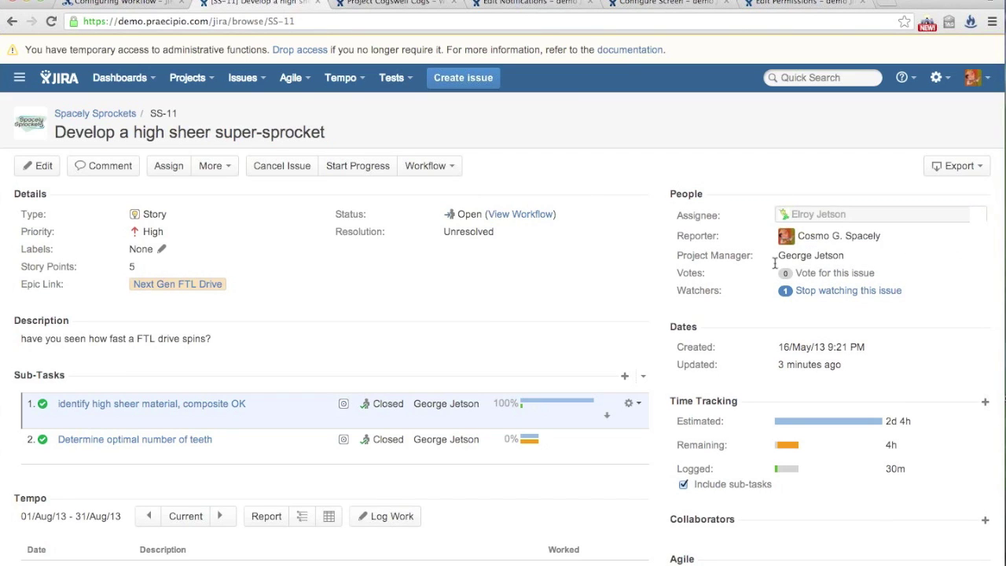
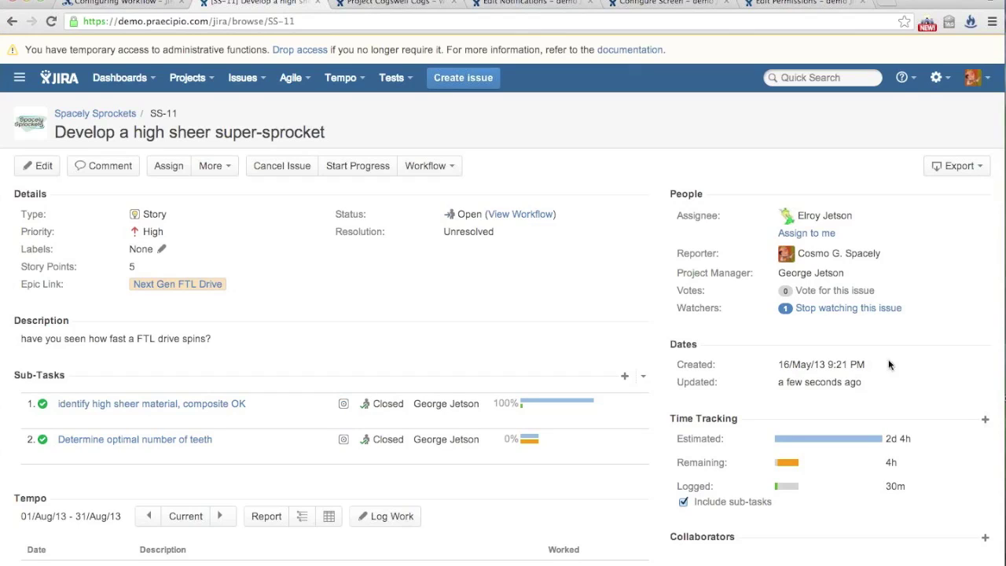
Edit the jira no conditions workflow of the Cogswell Cogs project and open the Open step's Start Progress transition
{"action": "left_click", "coordinate": [396, 3]}
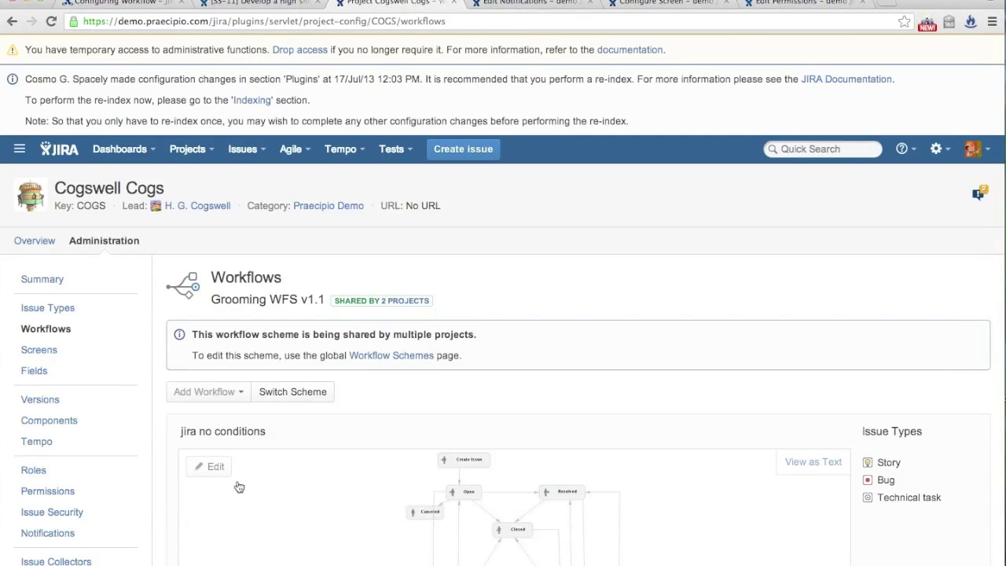
{"action": "left_click", "coordinate": [199, 469]}
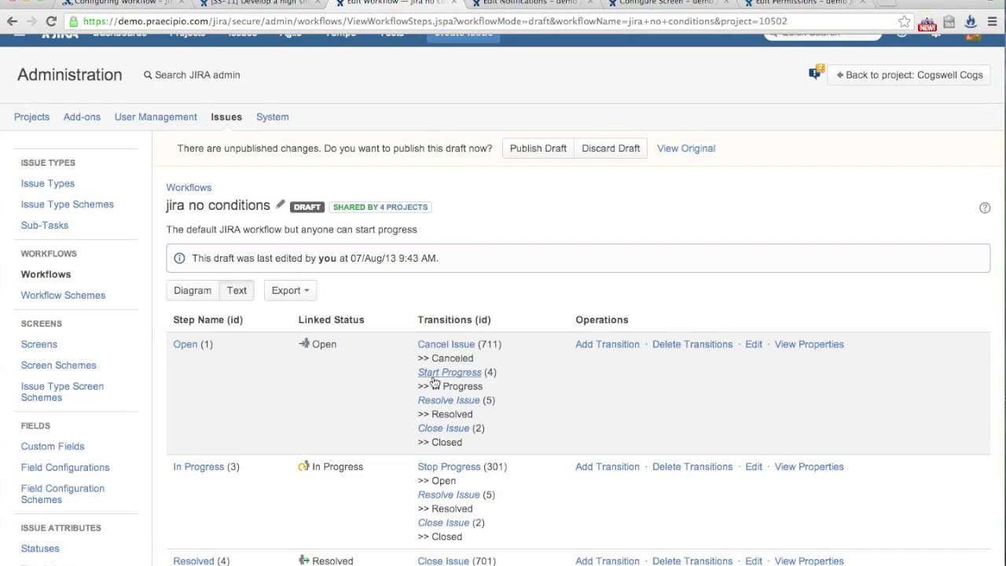
{"action": "left_click", "coordinate": [433, 374]}
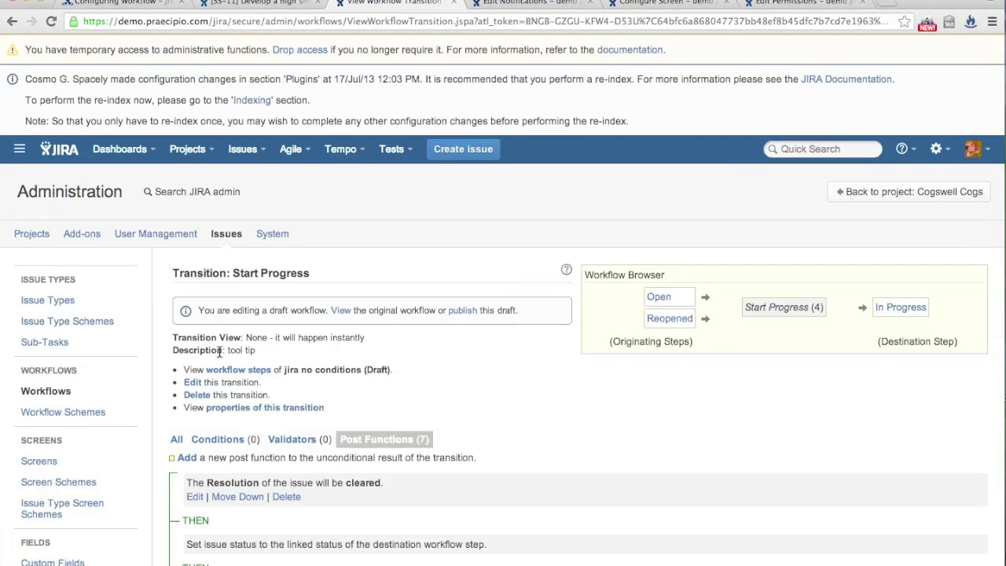
Start adding a condition to the Start Progress transition and bring up the available condition types
{"action": "scroll", "coordinate": [219, 351], "scroll_direction": "down", "scroll_amount": 1}
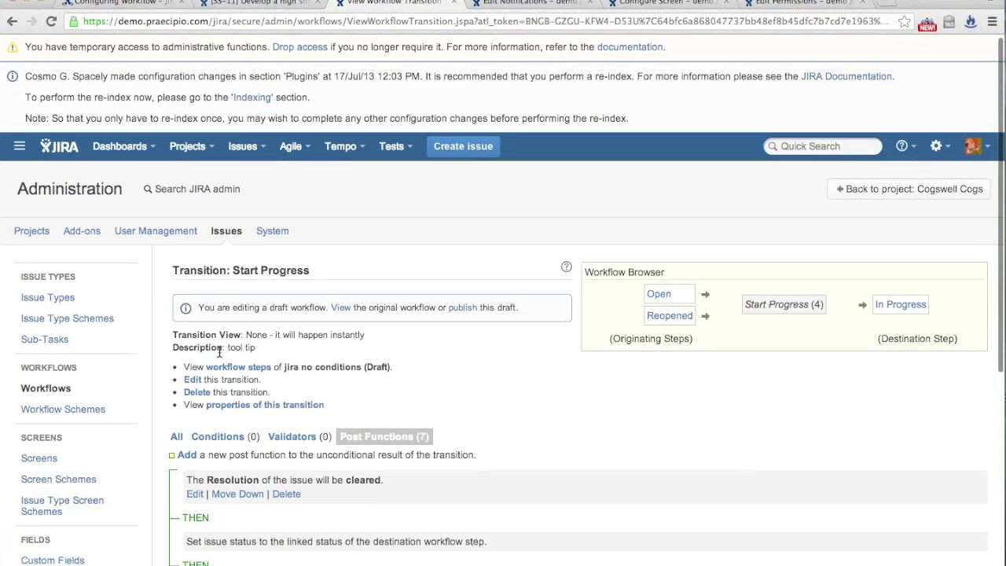
{"action": "scroll", "coordinate": [219, 352], "scroll_direction": "down", "scroll_amount": 4}
{"action": "left_click", "coordinate": [223, 289]}
{"action": "left_click", "coordinate": [187, 307]}
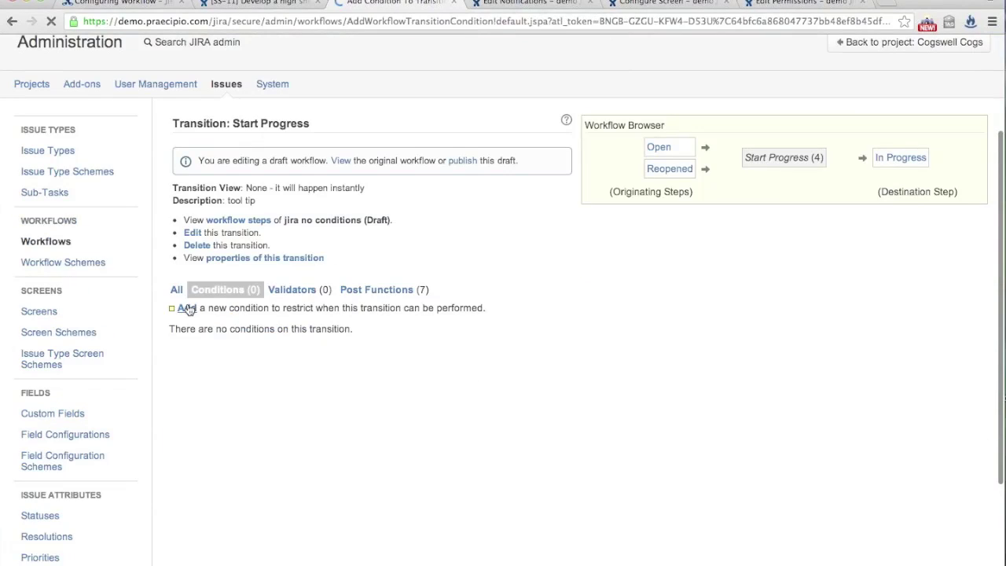
{"action": "scroll", "coordinate": [118, 265], "scroll_direction": "down", "scroll_amount": 3}
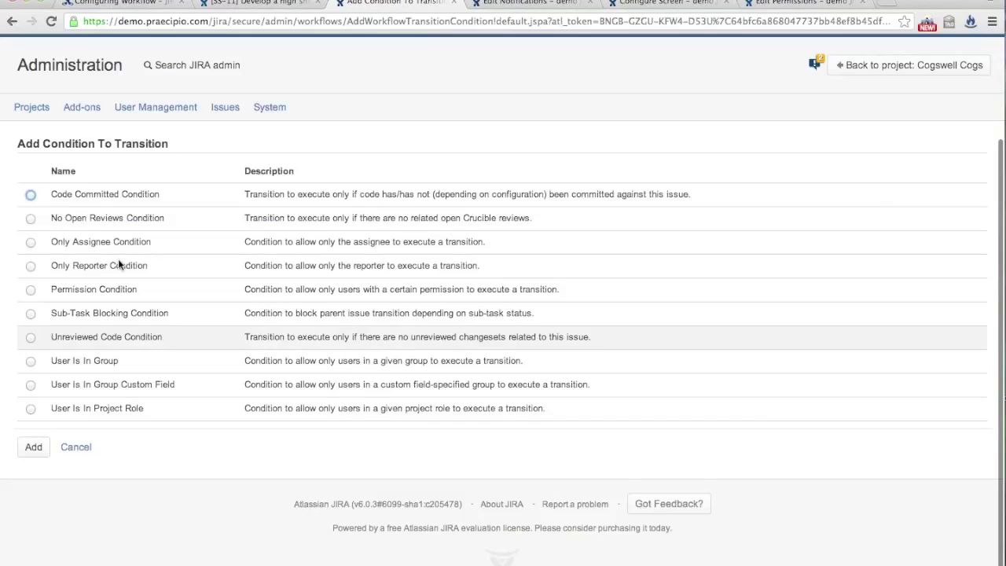
Highlight the Code Committed Condition name, examine the lower part of issue SS-11, and return to the condition types
{"action": "left_click_drag", "start_coordinate": [49, 195], "coordinate": [179, 191]}
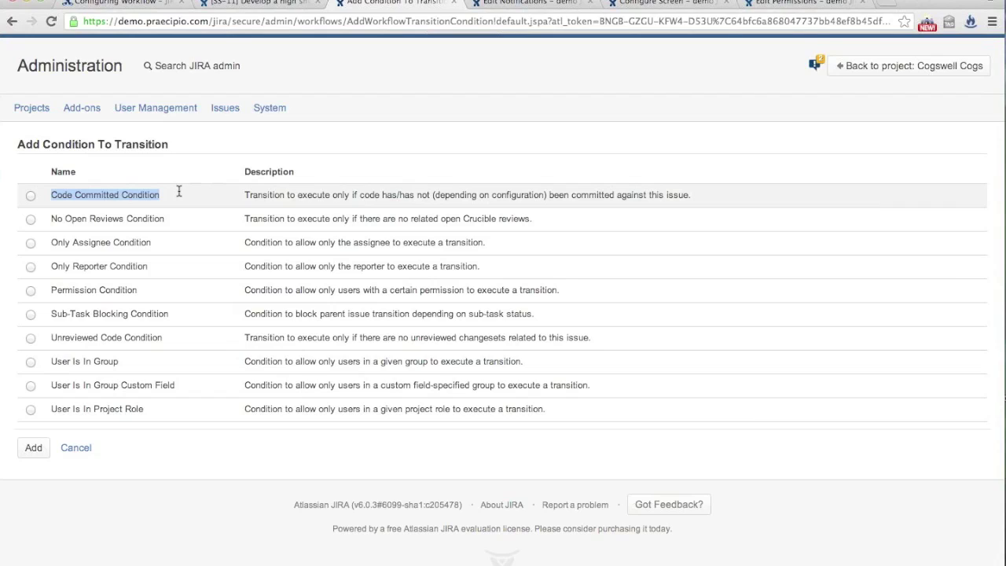
{"action": "left_click", "coordinate": [237, 2]}
{"action": "scroll", "coordinate": [182, 39], "scroll_direction": "down", "scroll_amount": 5}
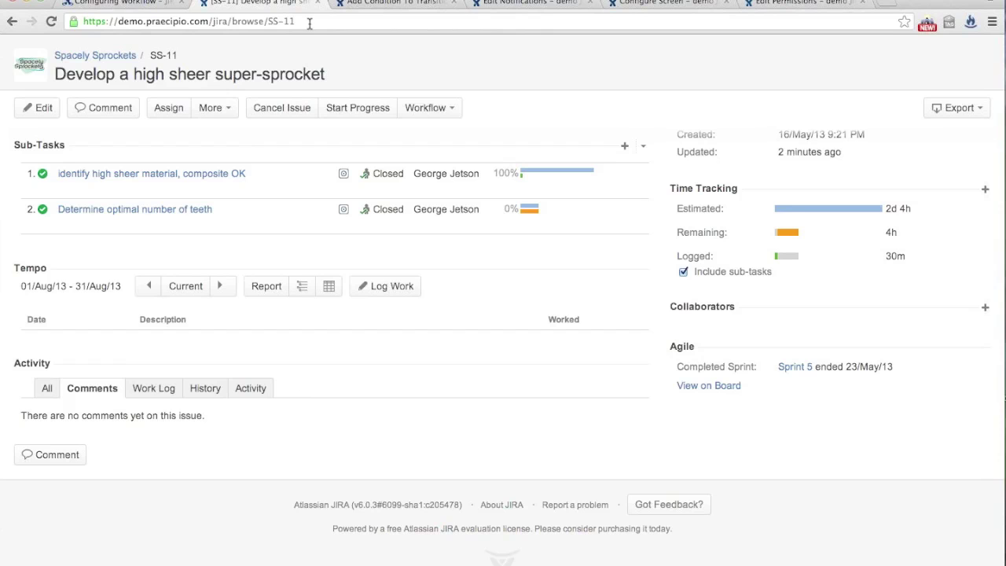
{"action": "left_click", "coordinate": [385, 5]}
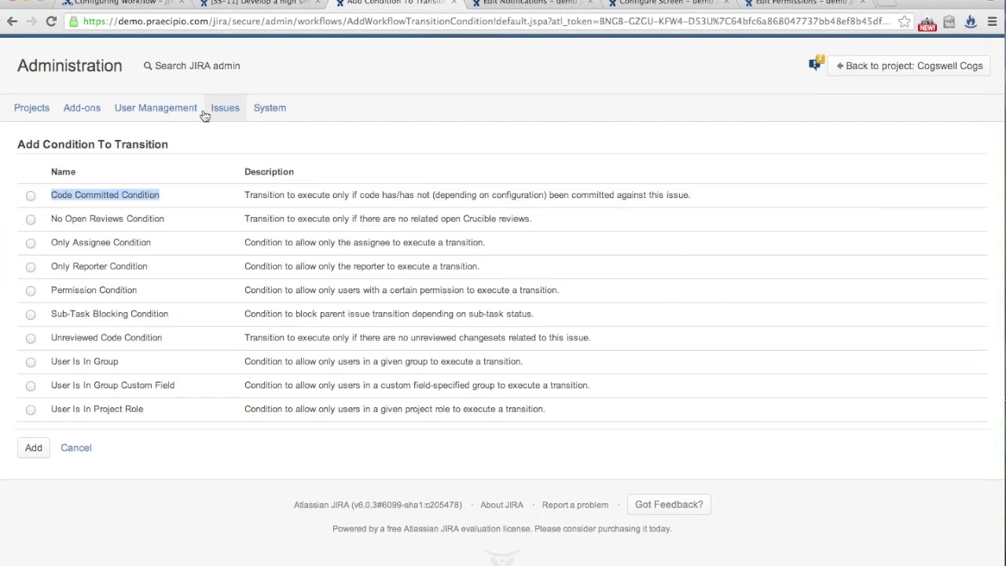
Review the No Open Reviews and Code Committed conditions, and leave the condition types without adding one
{"action": "double_click", "coordinate": [106, 218]}
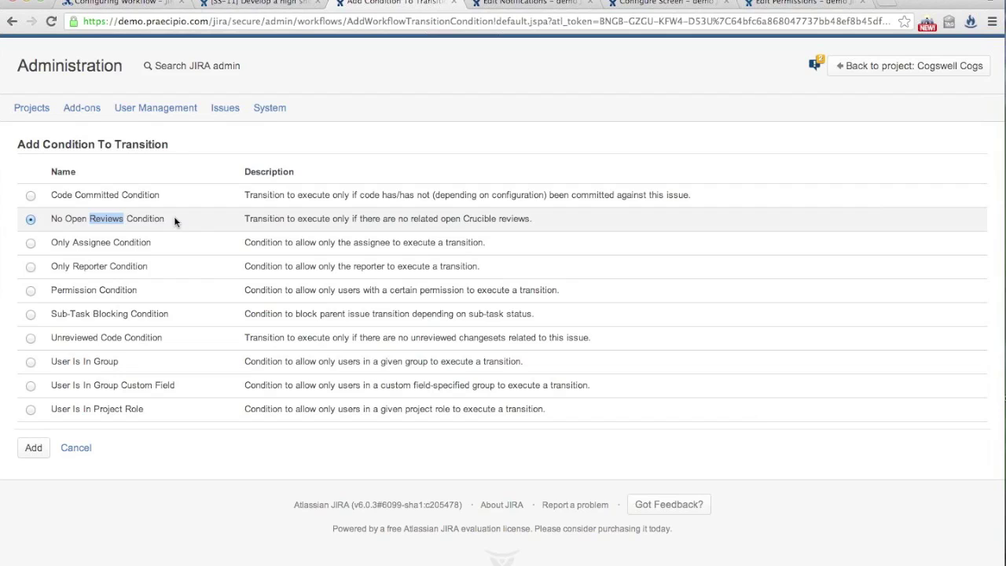
{"action": "left_click", "coordinate": [174, 168]}
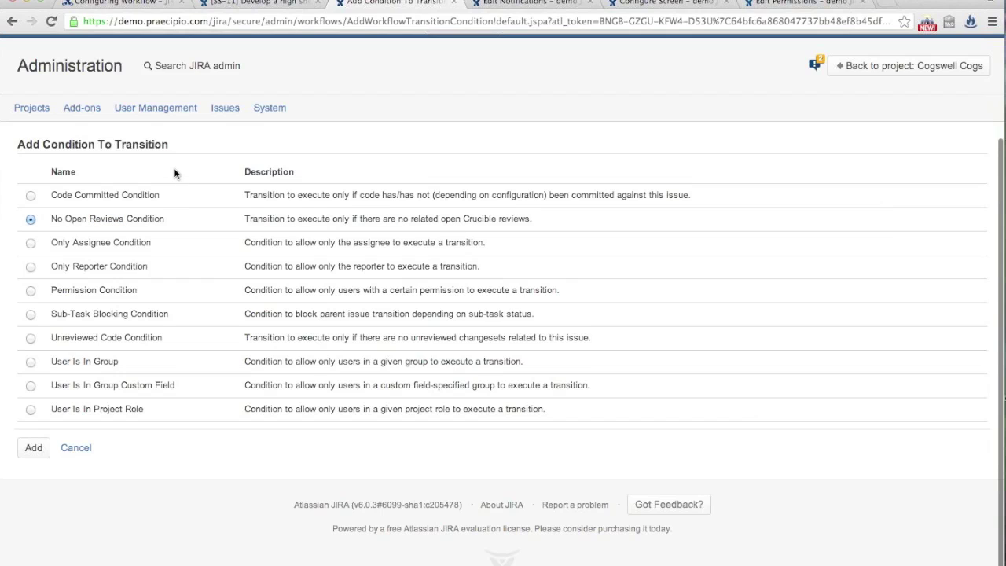
{"action": "scroll", "coordinate": [108, 250], "scroll_direction": "up", "scroll_amount": 2}
{"action": "left_click", "coordinate": [109, 251]}
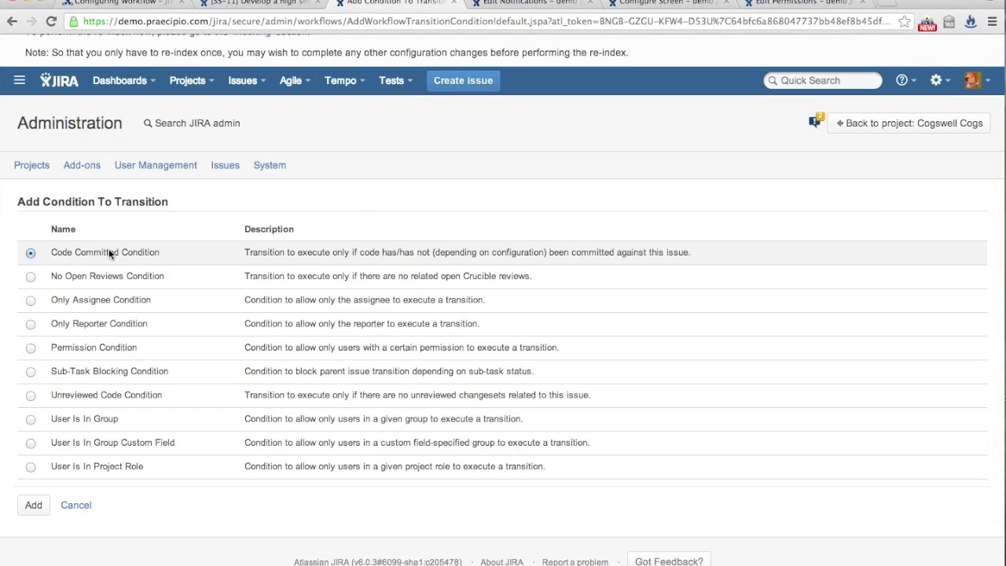
{"action": "left_click", "coordinate": [73, 507]}
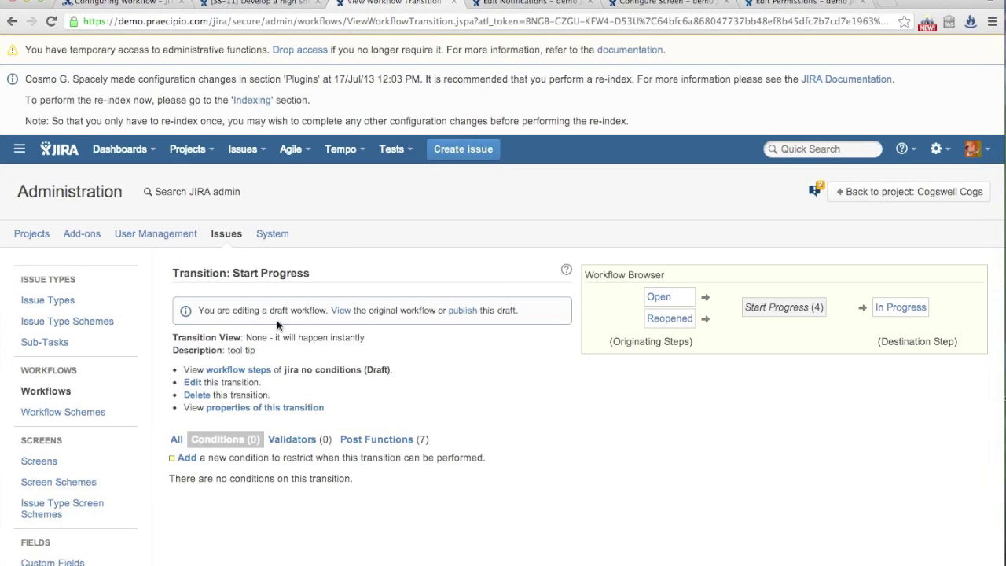
Reopen the condition types for the Start Progress transition and select the Sub-Task Blocking Condition
{"action": "left_click", "coordinate": [188, 462]}
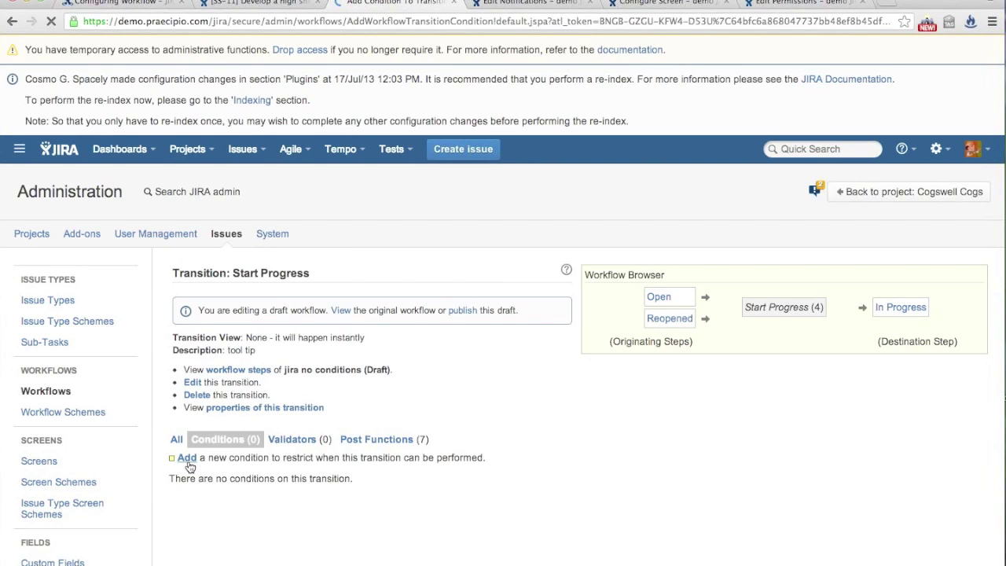
{"action": "scroll", "coordinate": [240, 455], "scroll_direction": "down", "scroll_amount": 1}
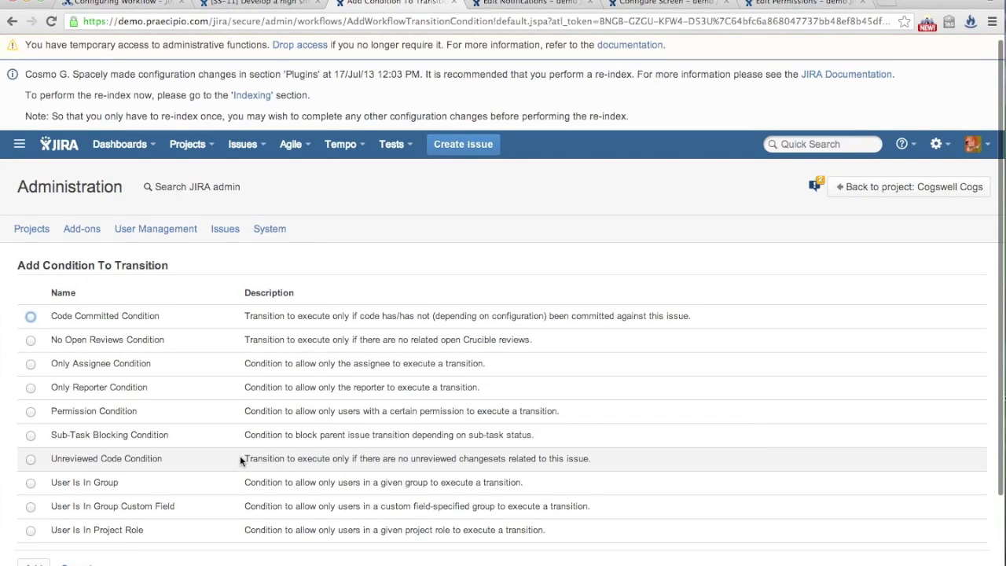
{"action": "scroll", "coordinate": [239, 459], "scroll_direction": "down", "scroll_amount": 1}
{"action": "key", "text": "ctrl+f"}
{"action": "key", "text": "BackSpace"}
{"action": "key", "text": "BackSpace"}
{"action": "key", "text": "BackSpace"}
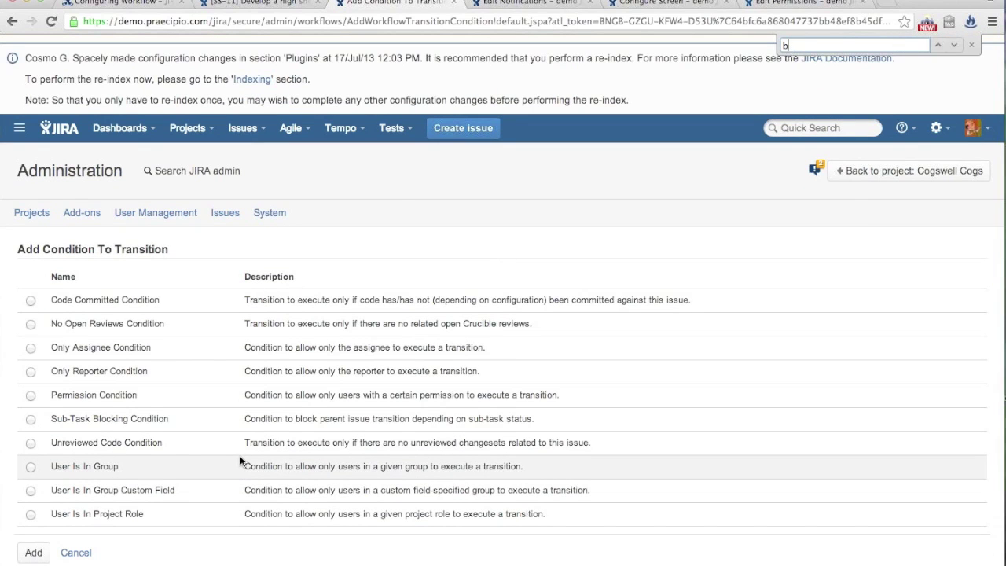
{"action": "left_click", "coordinate": [971, 46]}
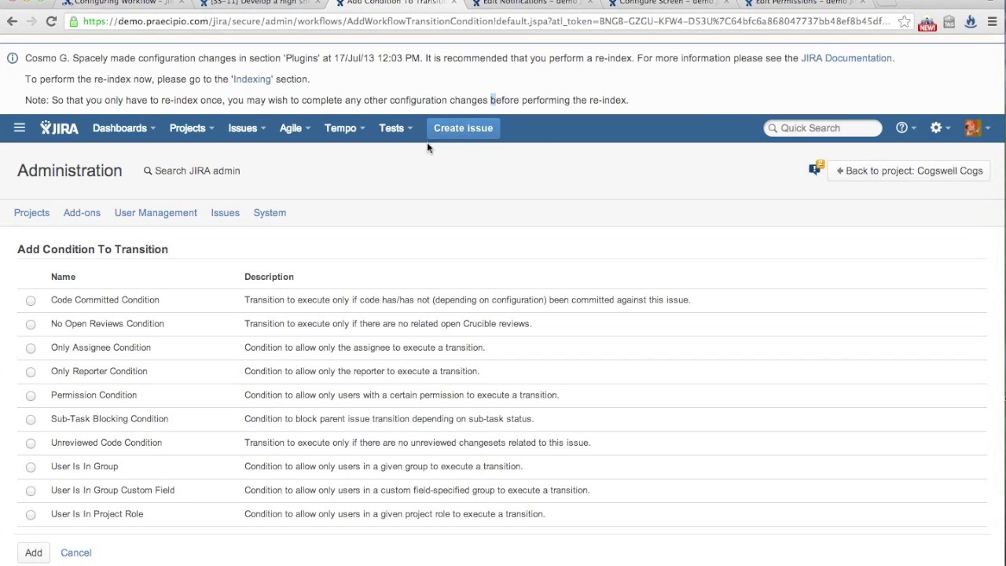
{"action": "left_click", "coordinate": [103, 419]}
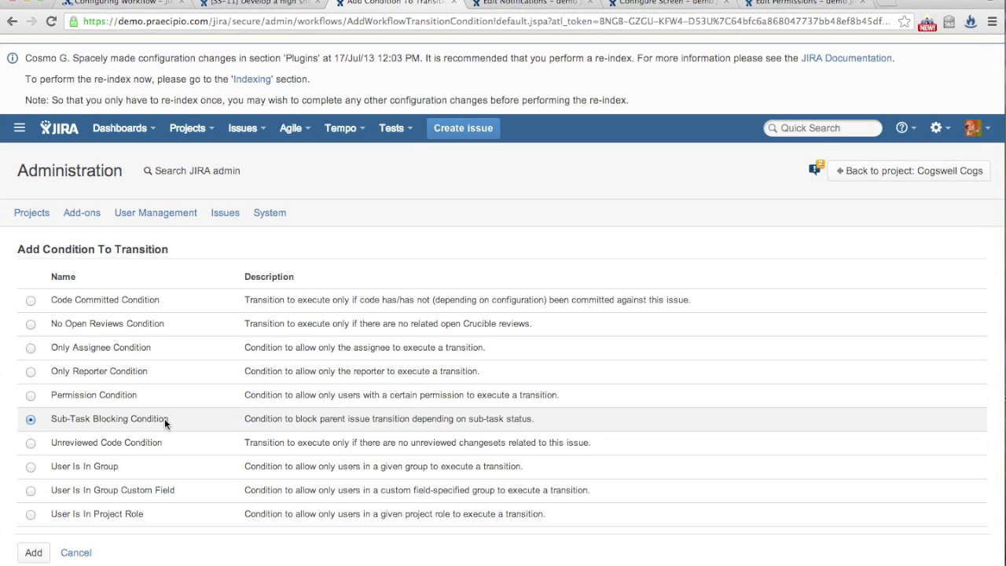
Search the web for "jira trac" in a new browser tab and look through the results
{"action": "key", "text": "super+t"}
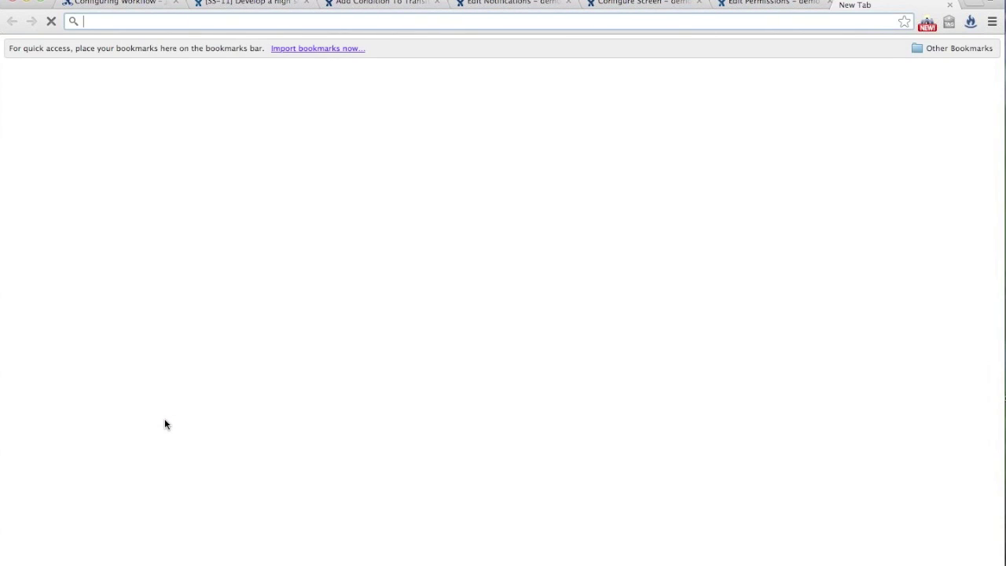
{"action": "type", "text": "jira trac"}
{"action": "key", "text": "Return"}
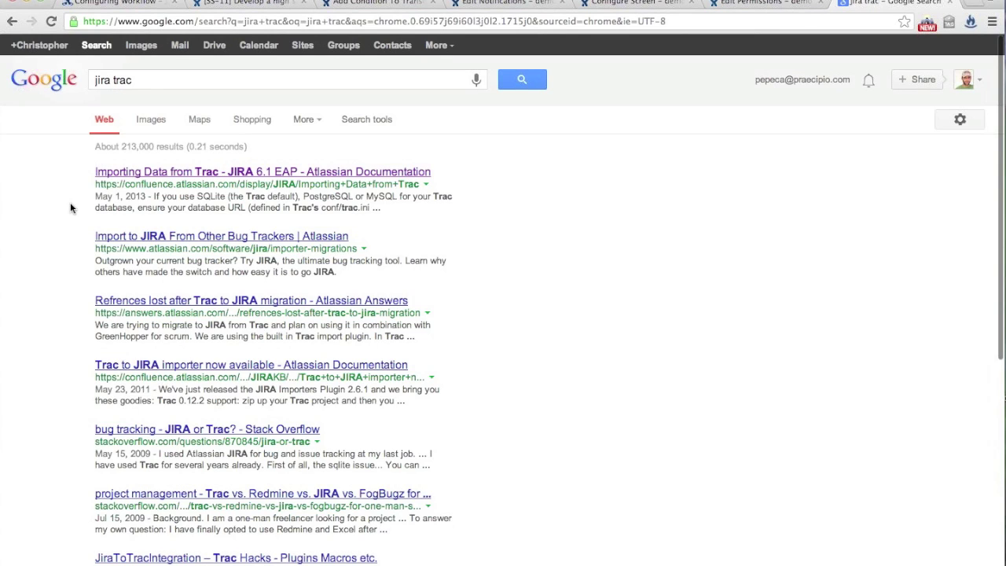
{"action": "scroll", "coordinate": [70, 202], "scroll_direction": "down", "scroll_amount": 1}
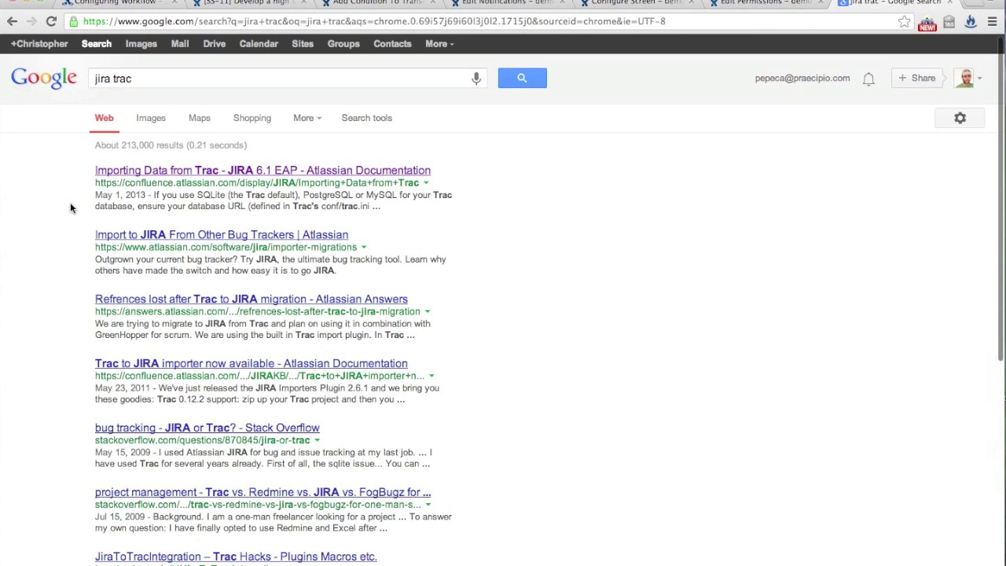
{"action": "scroll", "coordinate": [70, 202], "scroll_direction": "down", "scroll_amount": 1}
{"action": "scroll", "coordinate": [70, 202], "scroll_direction": "up", "scroll_amount": 1}
Refine the web search to "jira trac condition" and look through the results
{"action": "left_click", "coordinate": [186, 75]}
{"action": "type", "text": "con"}
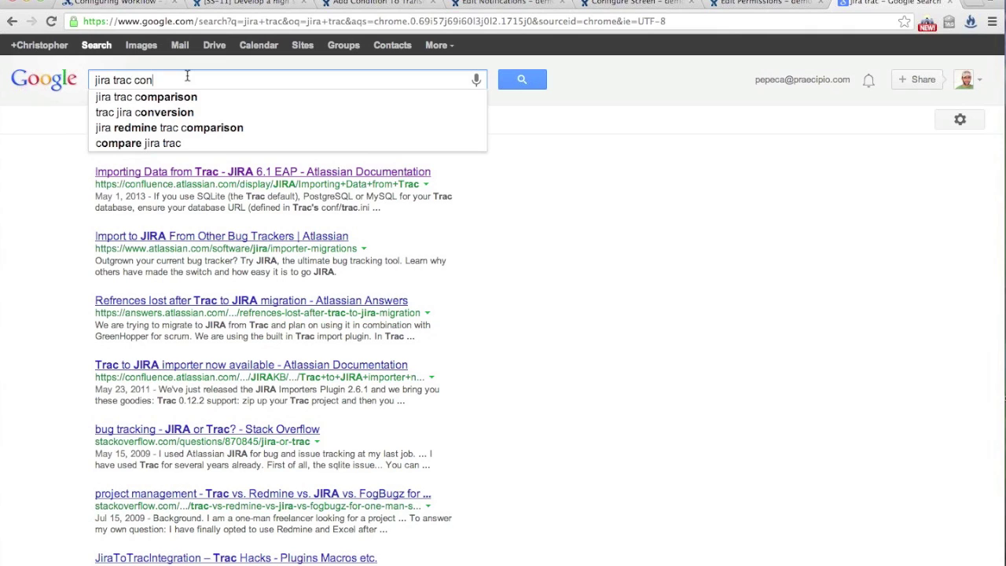
{"action": "type", "text": "dition"}
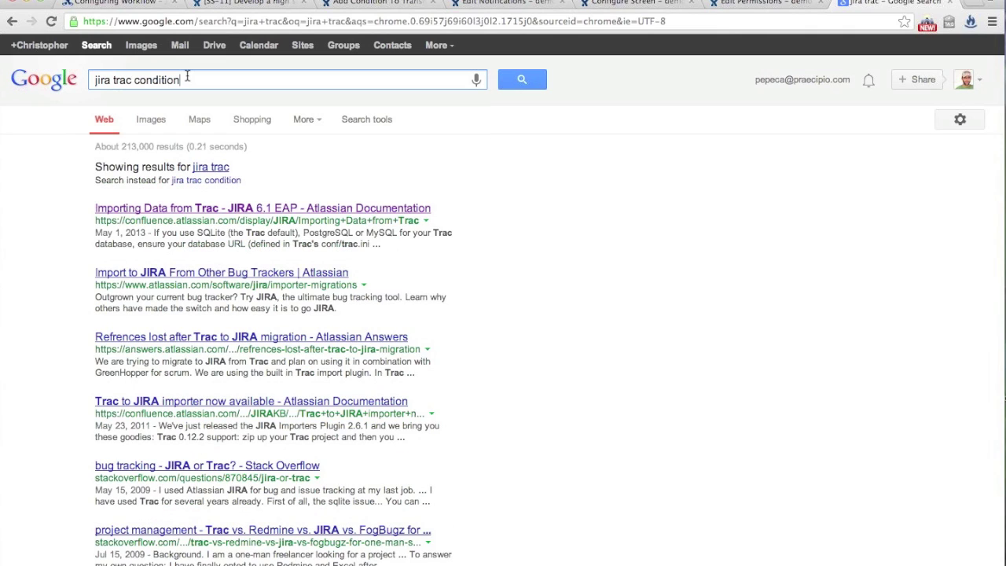
{"action": "key", "text": "Return"}
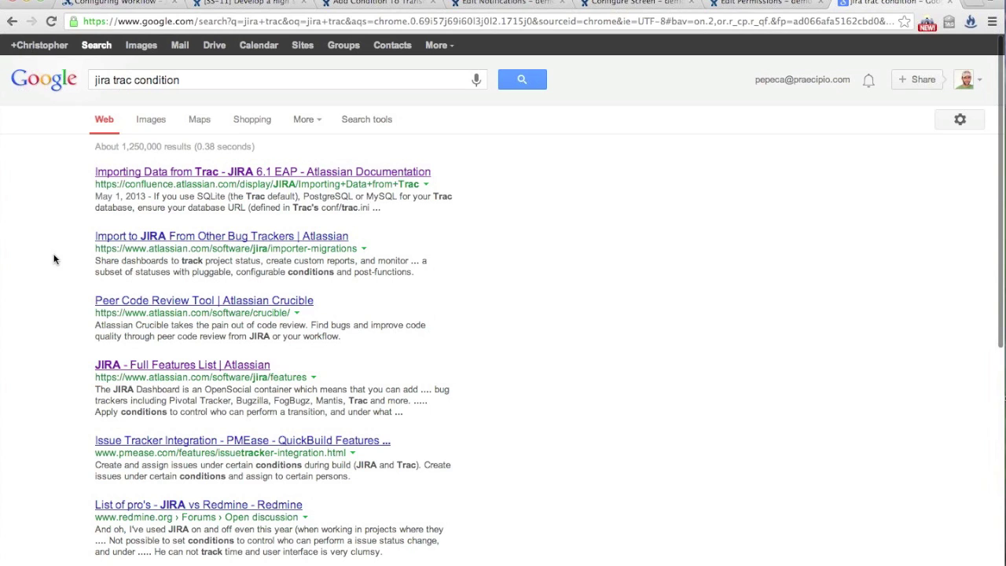
{"action": "scroll", "coordinate": [54, 259], "scroll_direction": "down", "scroll_amount": 1}
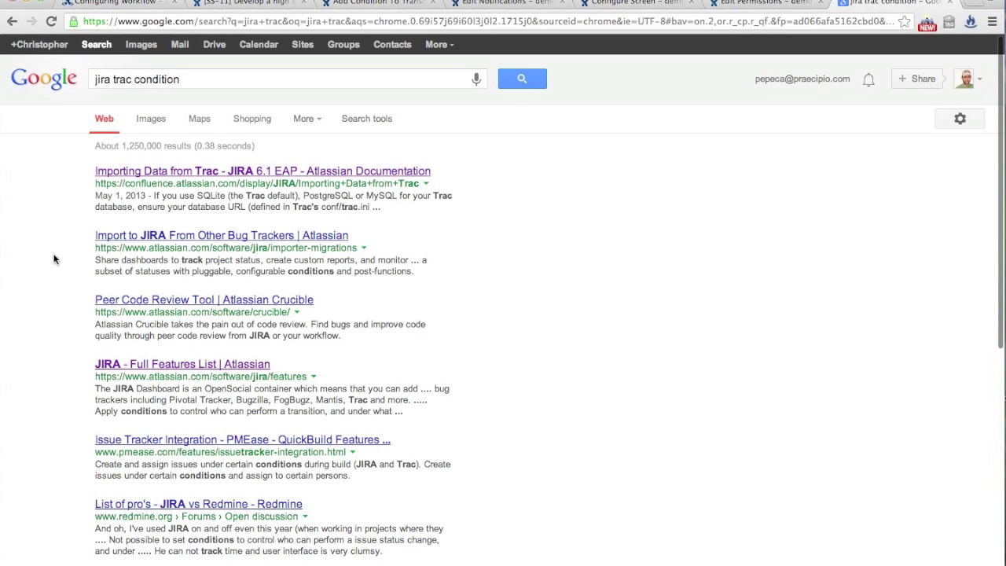
Return to issue SS-11 and review its sub-tasks, workflow actions and details
{"action": "left_click", "coordinate": [246, 4]}
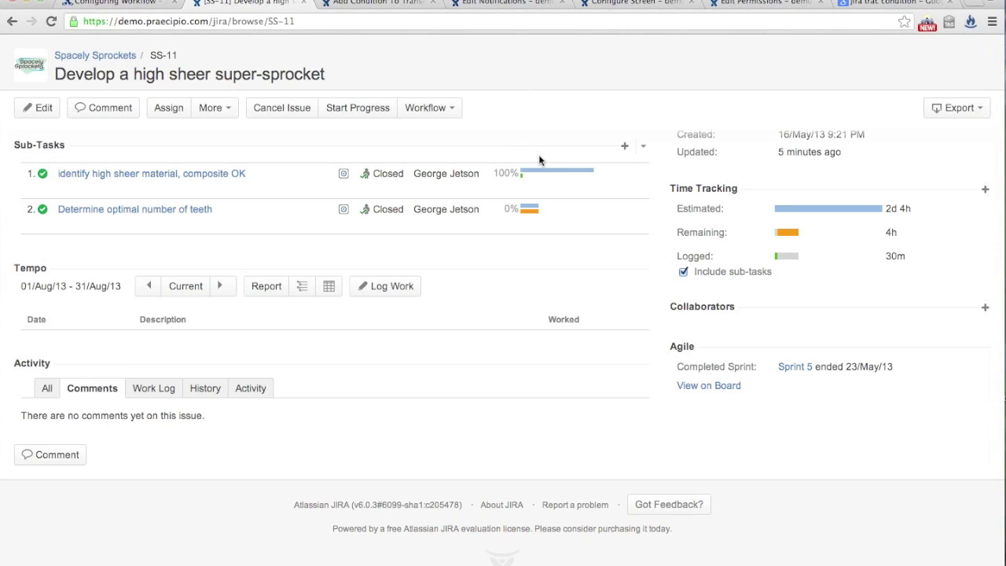
{"action": "scroll", "coordinate": [640, 217], "scroll_direction": "up", "scroll_amount": 1}
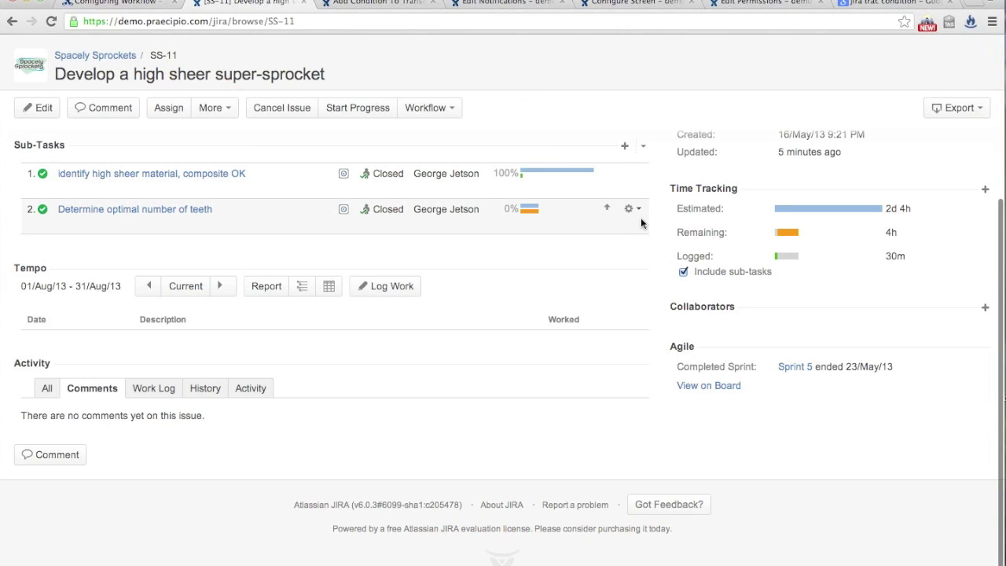
{"action": "scroll", "coordinate": [640, 217], "scroll_direction": "up", "scroll_amount": 5}
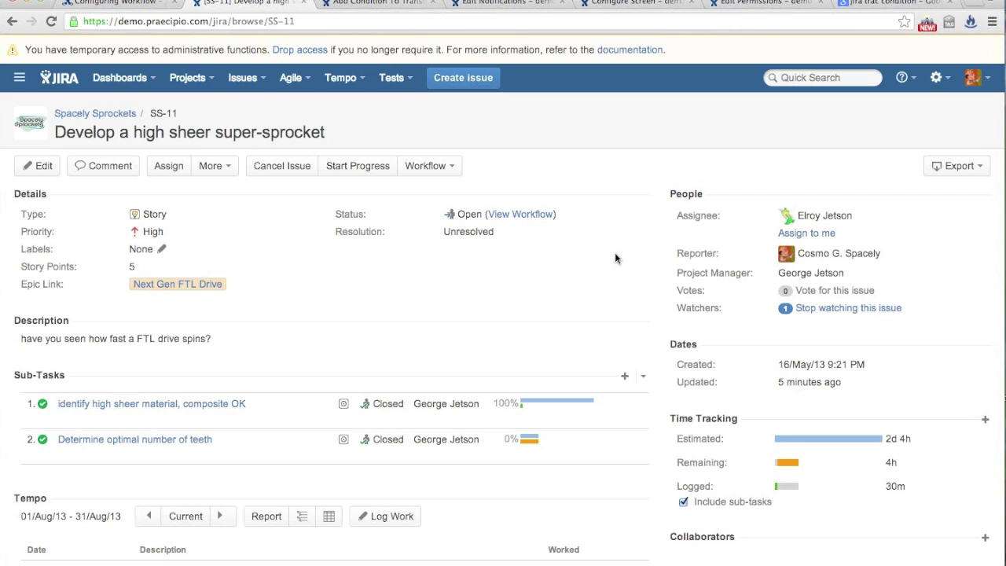
Search the web for "bamboo trigger build jira" and open the documentation on running a Bamboo build when releasing a version
{"action": "key", "text": "ctrl+t"}
{"action": "type", "text": "bamboo trigger build jira"}
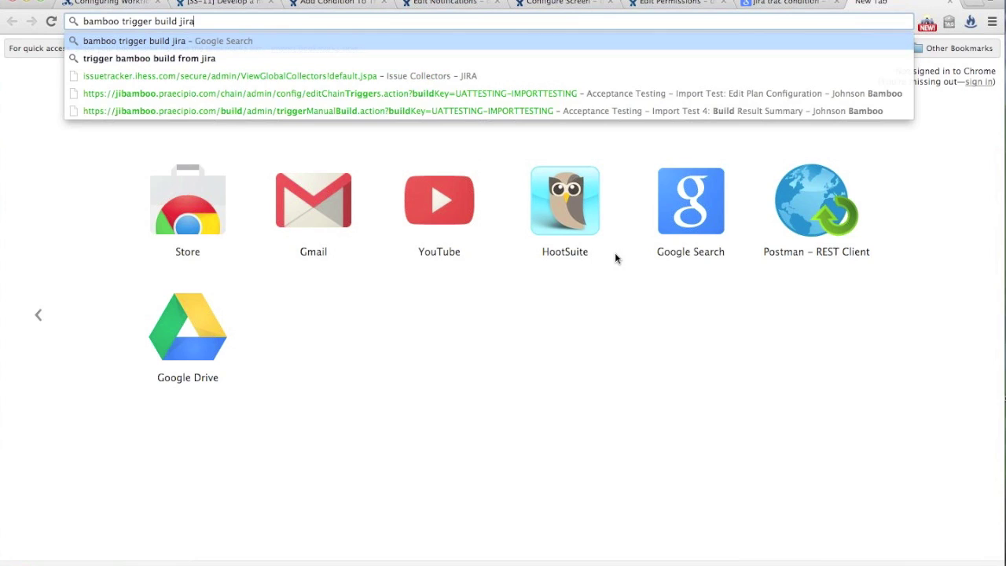
{"action": "key", "text": "Return"}
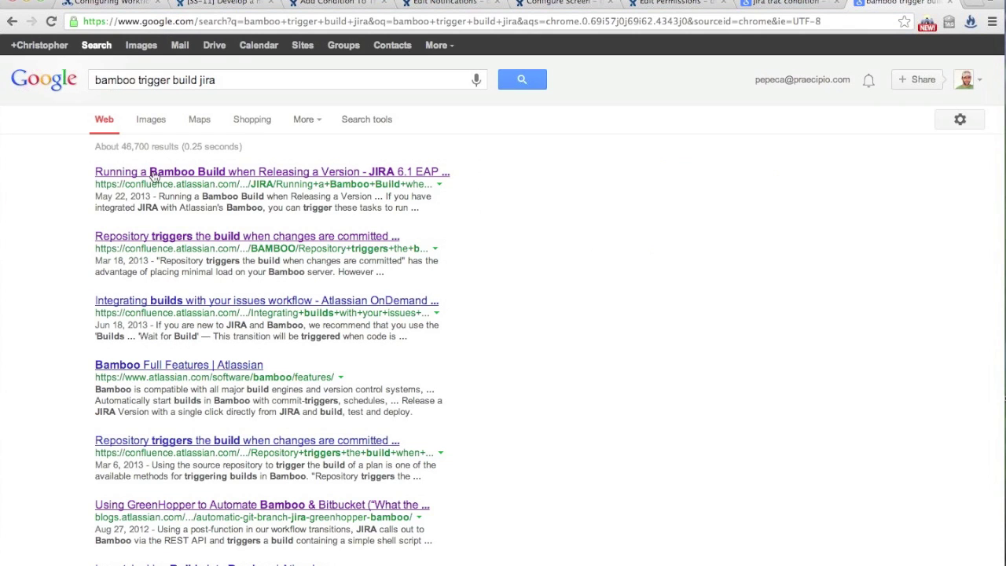
{"action": "left_click", "coordinate": [156, 172]}
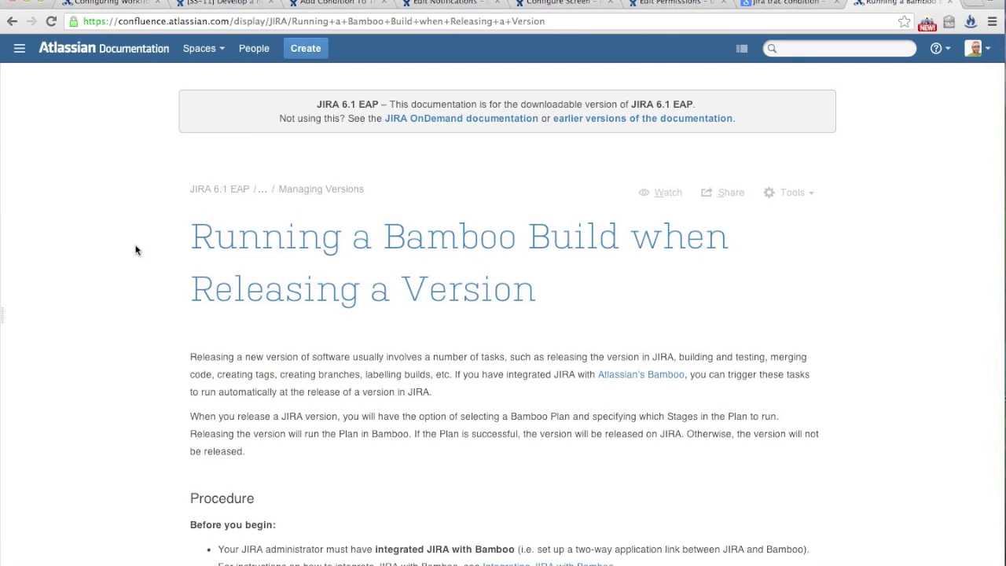
Read the procedure for running a Bamboo build when releasing a version, including the prerequisites and the build options for the release
{"action": "scroll", "coordinate": [136, 250], "scroll_direction": "down", "scroll_amount": 5}
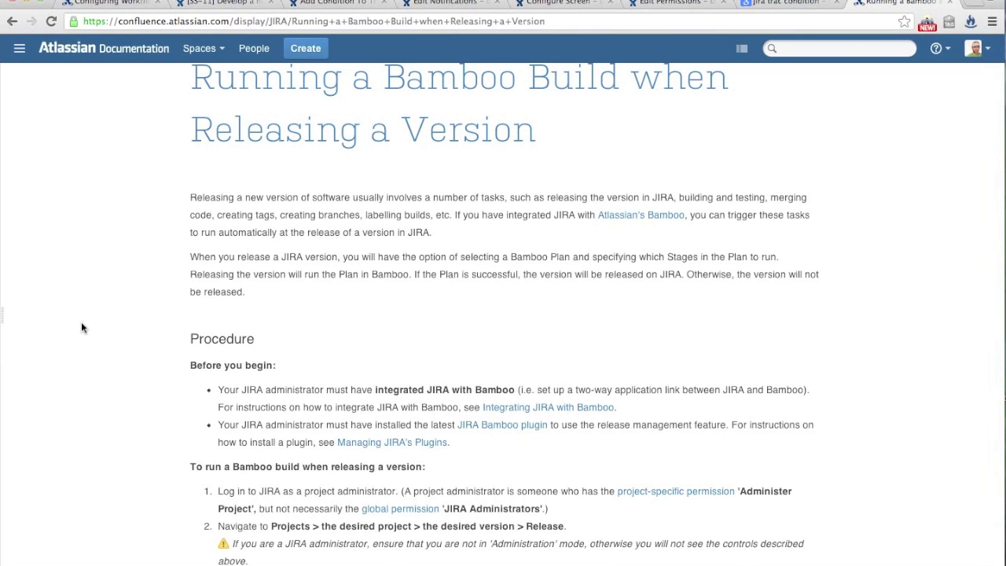
{"action": "scroll", "coordinate": [82, 327], "scroll_direction": "down", "scroll_amount": 5}
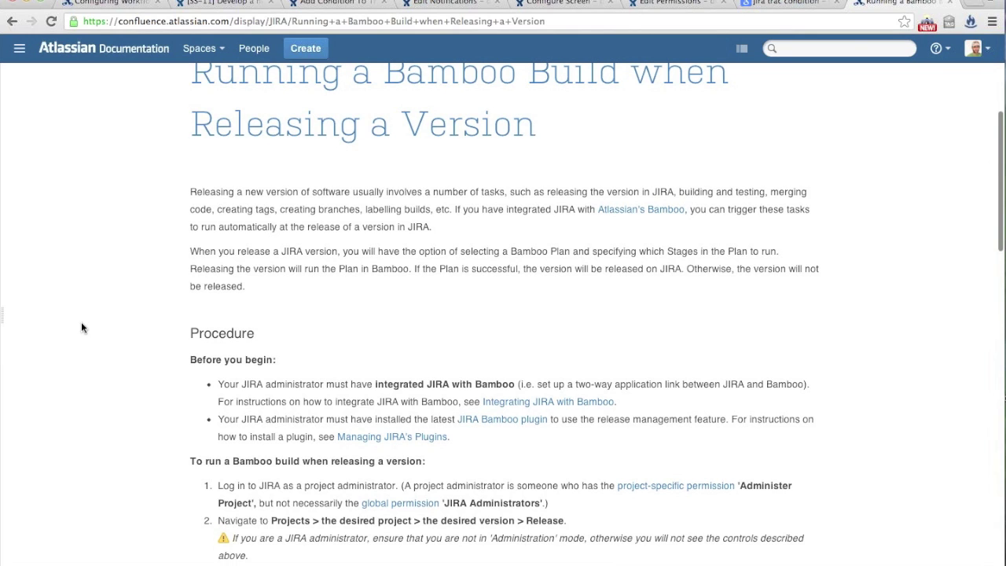
{"action": "scroll", "coordinate": [82, 327], "scroll_direction": "down", "scroll_amount": 3}
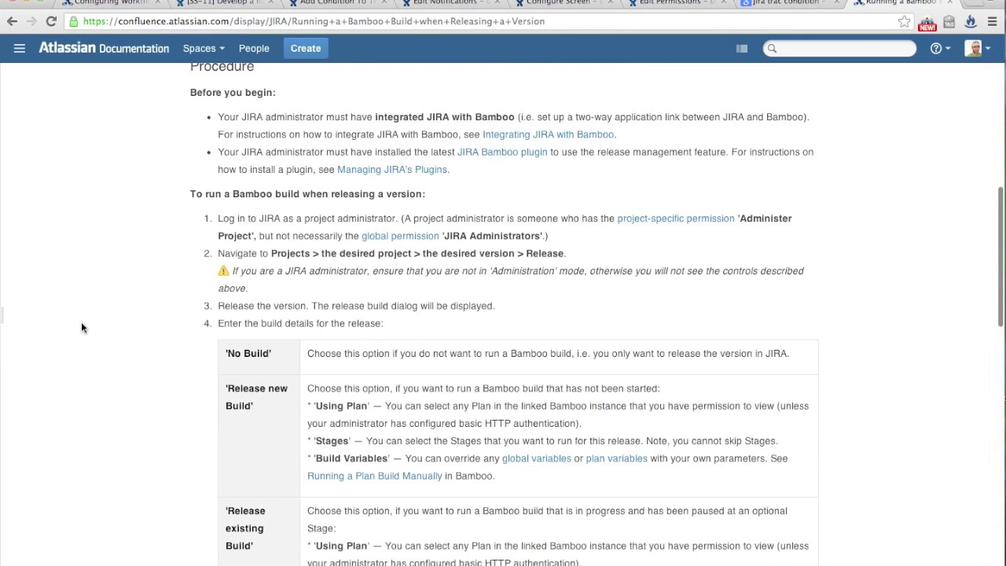
{"action": "scroll", "coordinate": [82, 328], "scroll_direction": "down", "scroll_amount": 1}
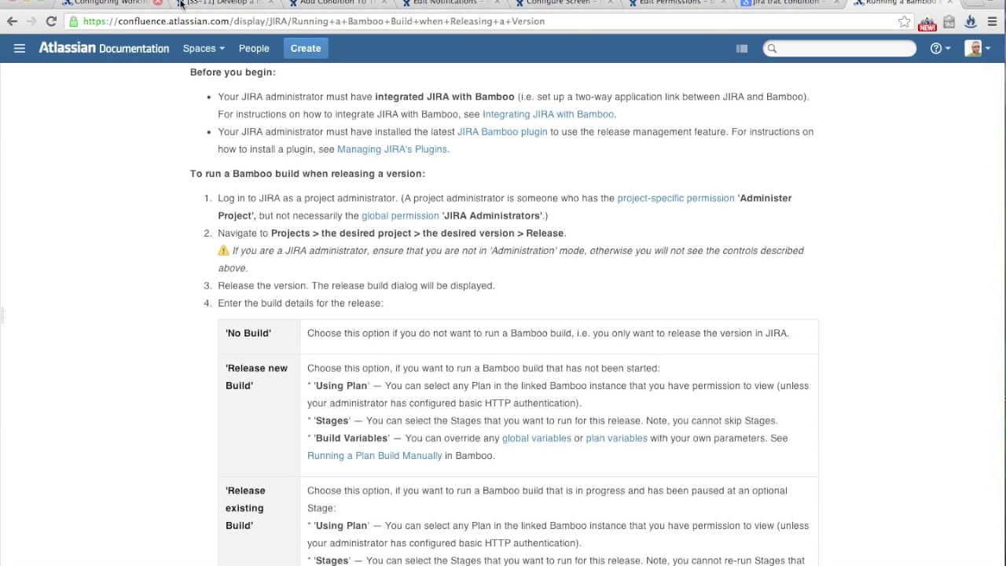
Go back to issue SS-11 and look over its sub-tasks, Tempo, activity and time tracking sections
{"action": "left_click", "coordinate": [208, 2]}
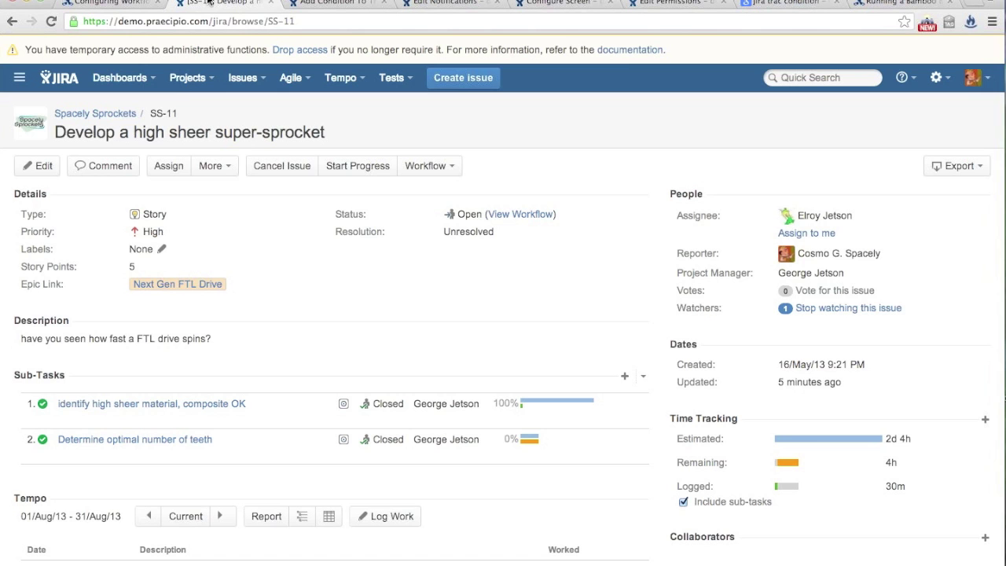
{"action": "scroll", "coordinate": [325, 503], "scroll_direction": "down", "scroll_amount": 5}
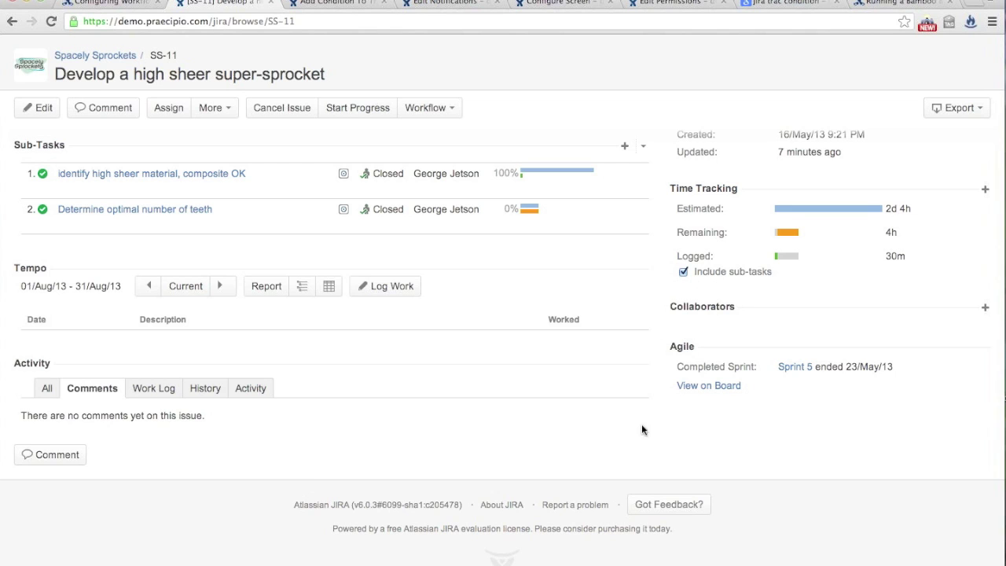
{"action": "scroll", "coordinate": [884, 250], "scroll_direction": "up", "scroll_amount": 5}
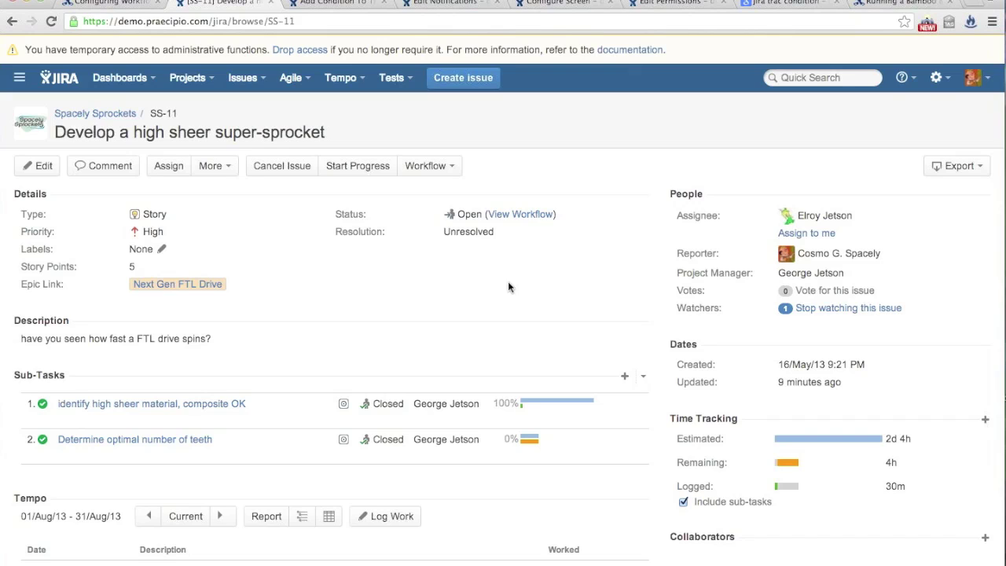
Open praecipio.com in a new browser tab
{"action": "key", "text": "ctrl+t"}
{"action": "type", "text": "praecipio.com"}
{"action": "key", "text": "Return"}
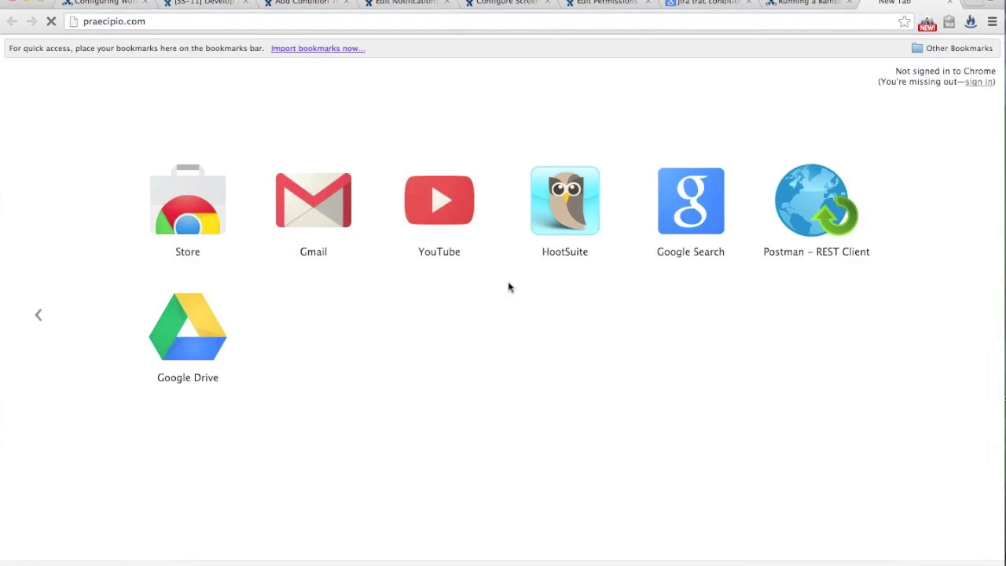
Close the Bamboo documentation and "jira trac condition" search tabs and bring up the Praecipio Consulting home page
{"action": "left_click", "coordinate": [188, 9]}
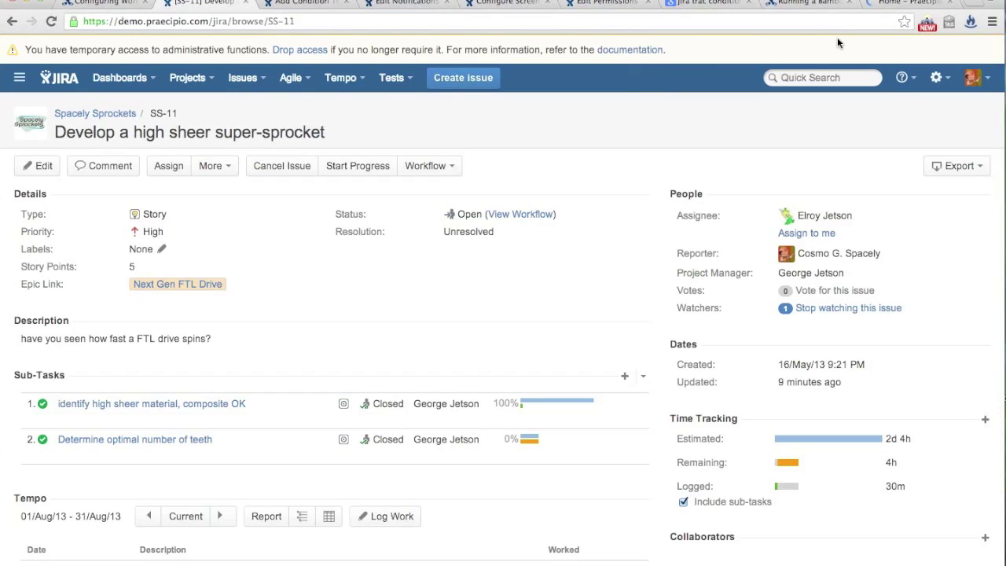
{"action": "left_click", "coordinate": [848, 2]}
{"action": "left_click", "coordinate": [747, 2]}
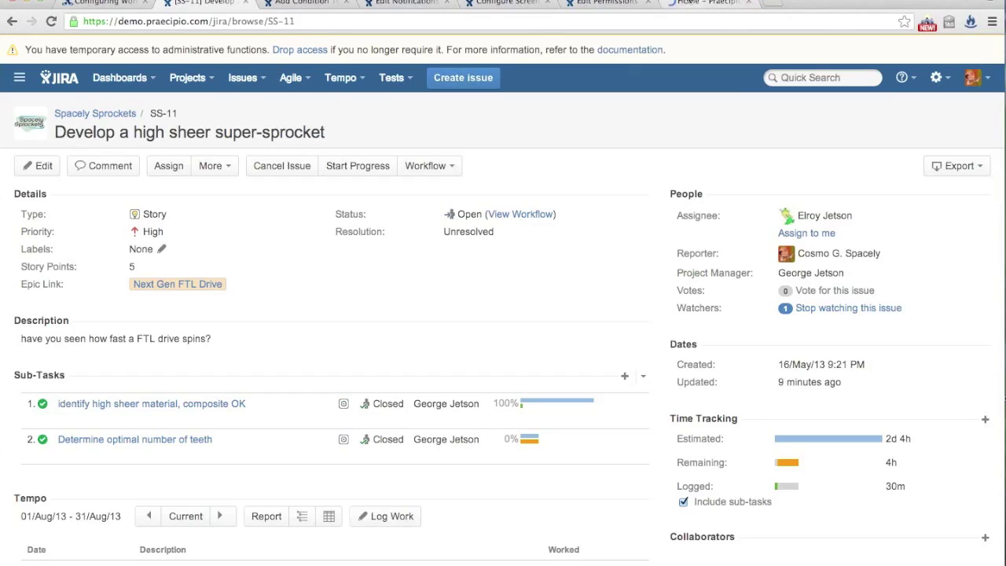
{"action": "left_click", "coordinate": [683, 8]}
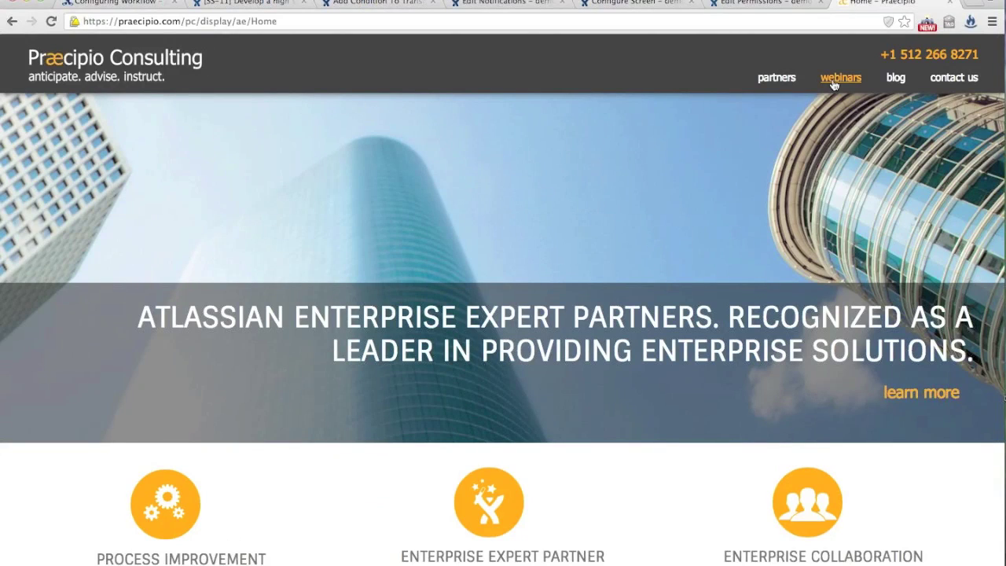